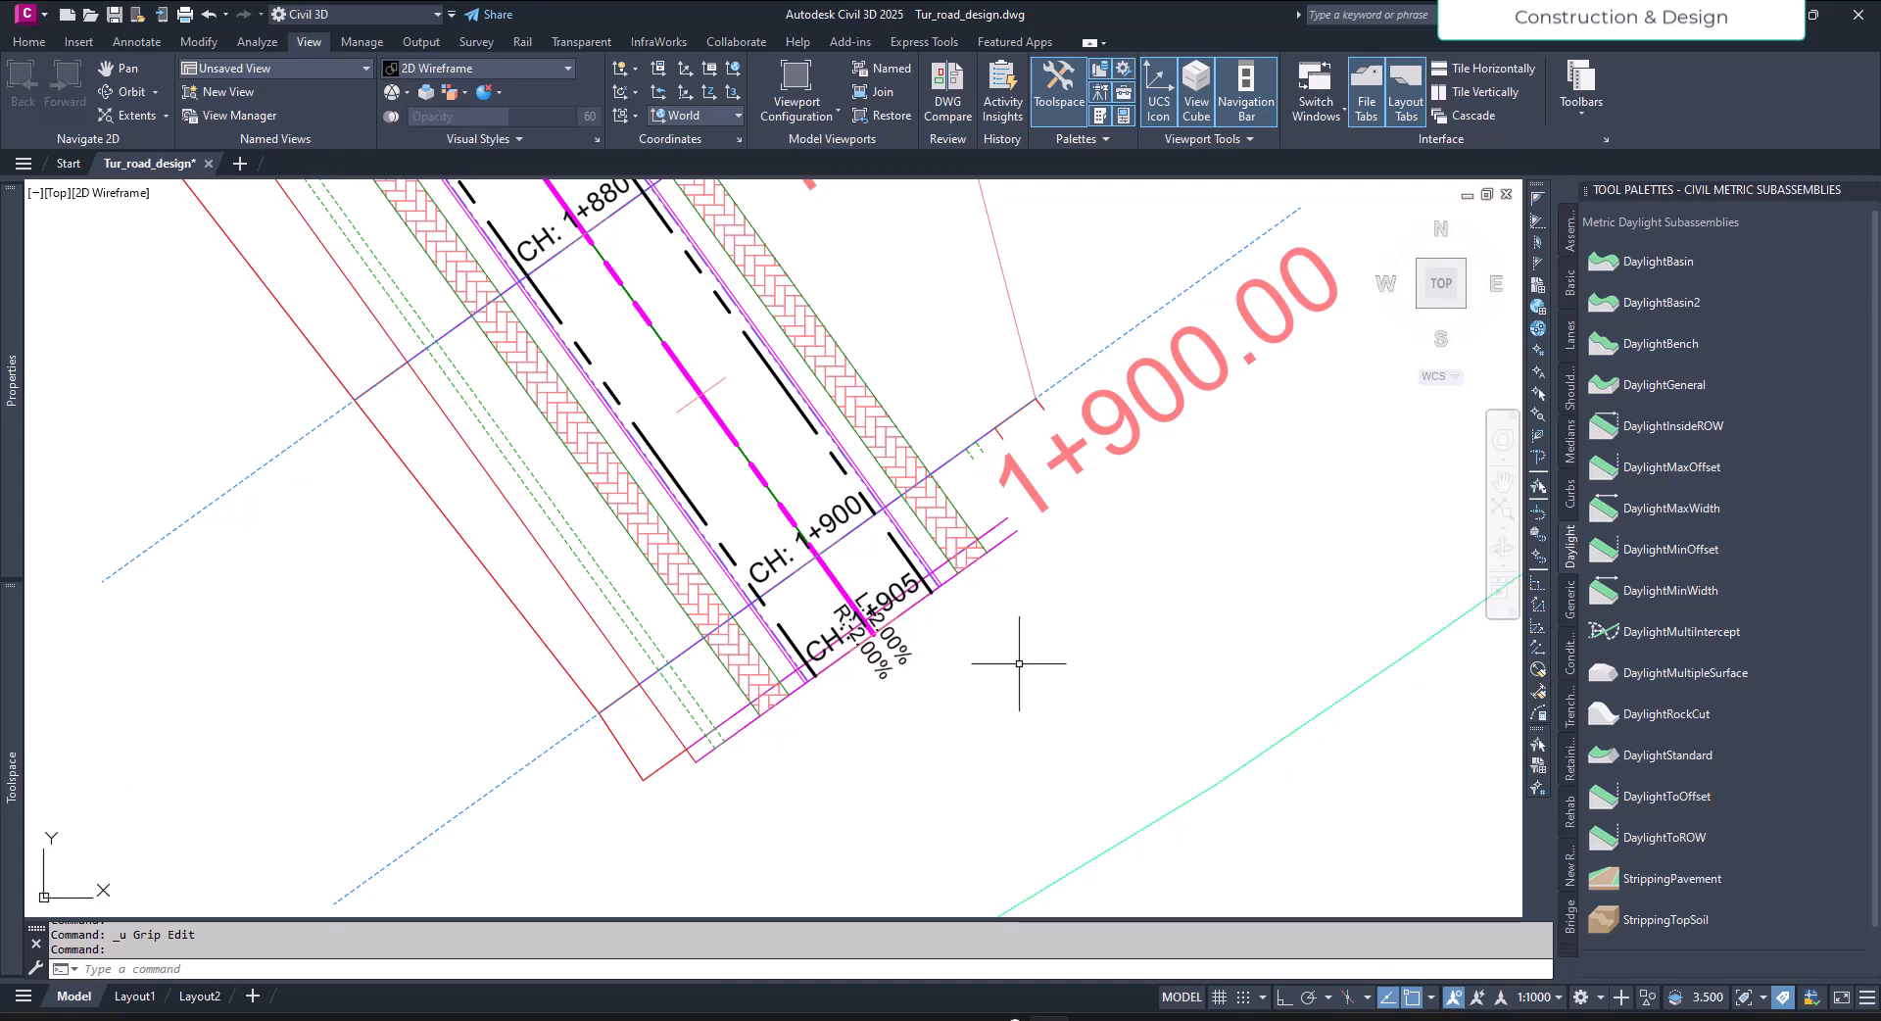
Inspect the road corridor's end in plan and its full 3D model in the Object Viewer, orbiting to an oblique side view.
scroll(978, 554, "up", 5)
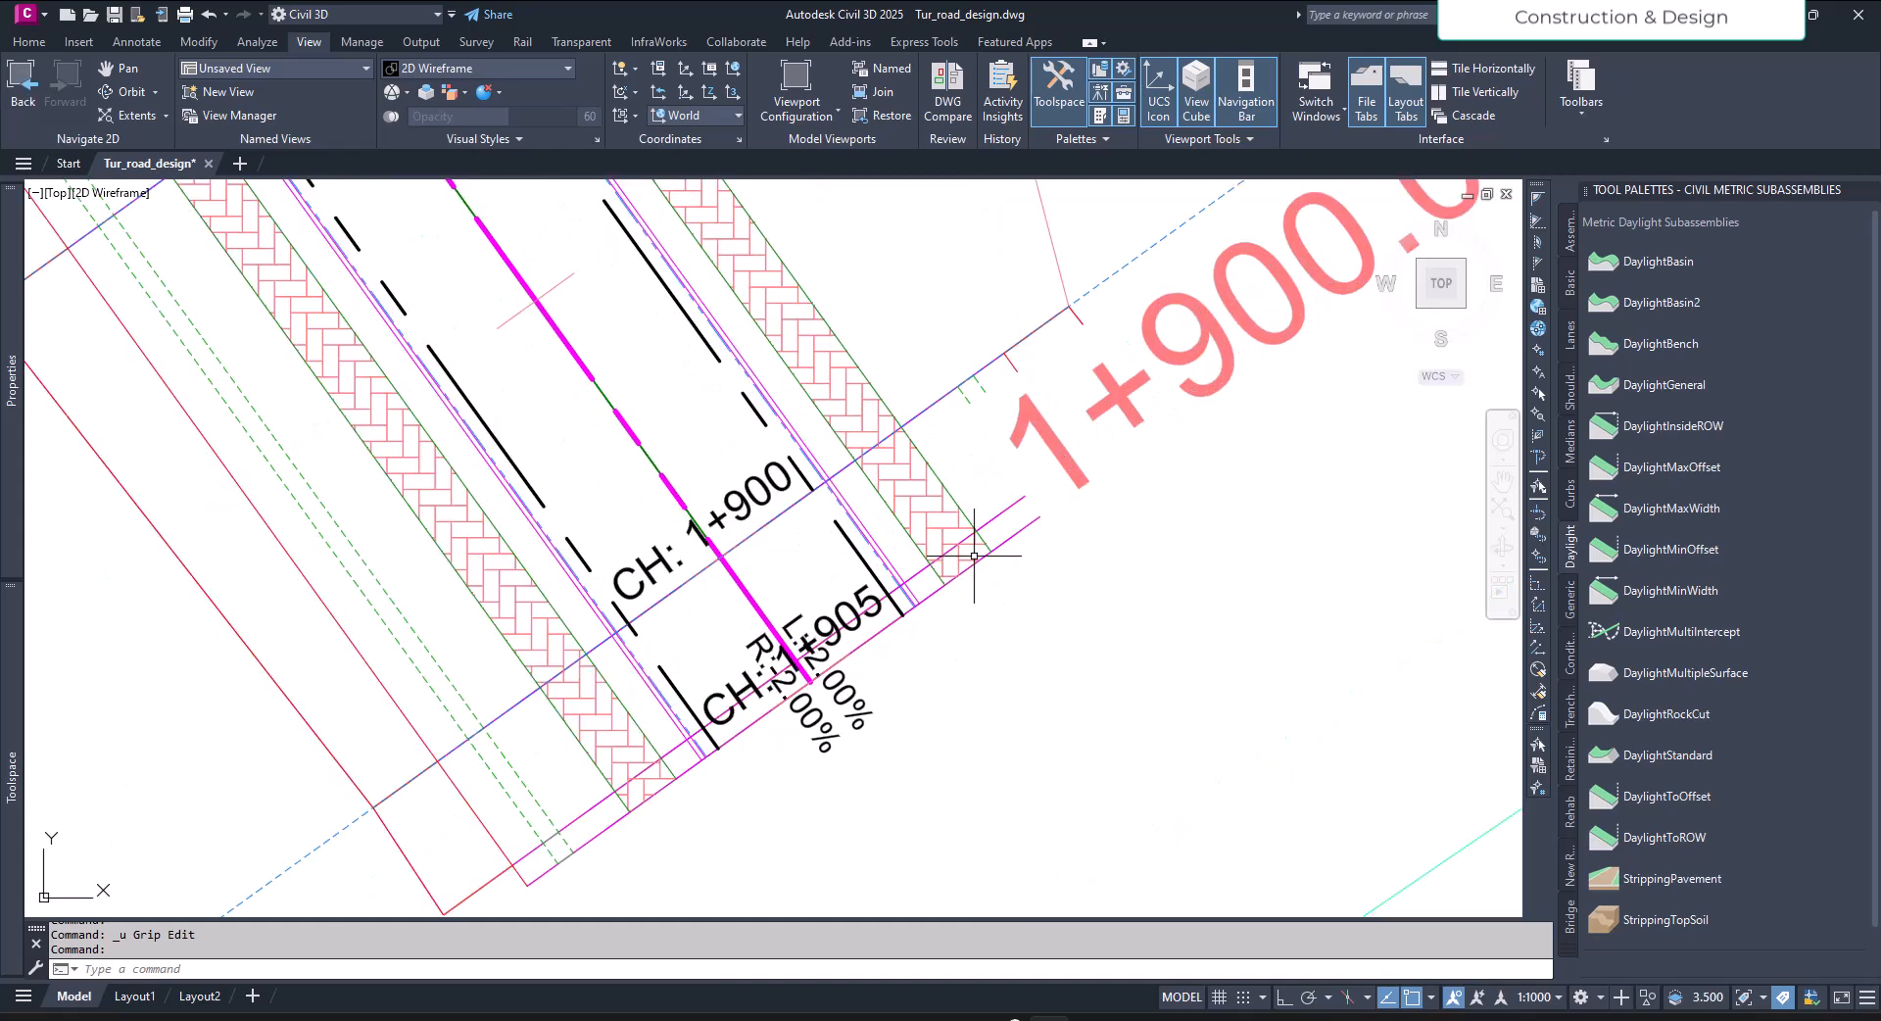
middle_click_drag(915, 663, 987, 605)
scroll(1018, 581, "down", 4)
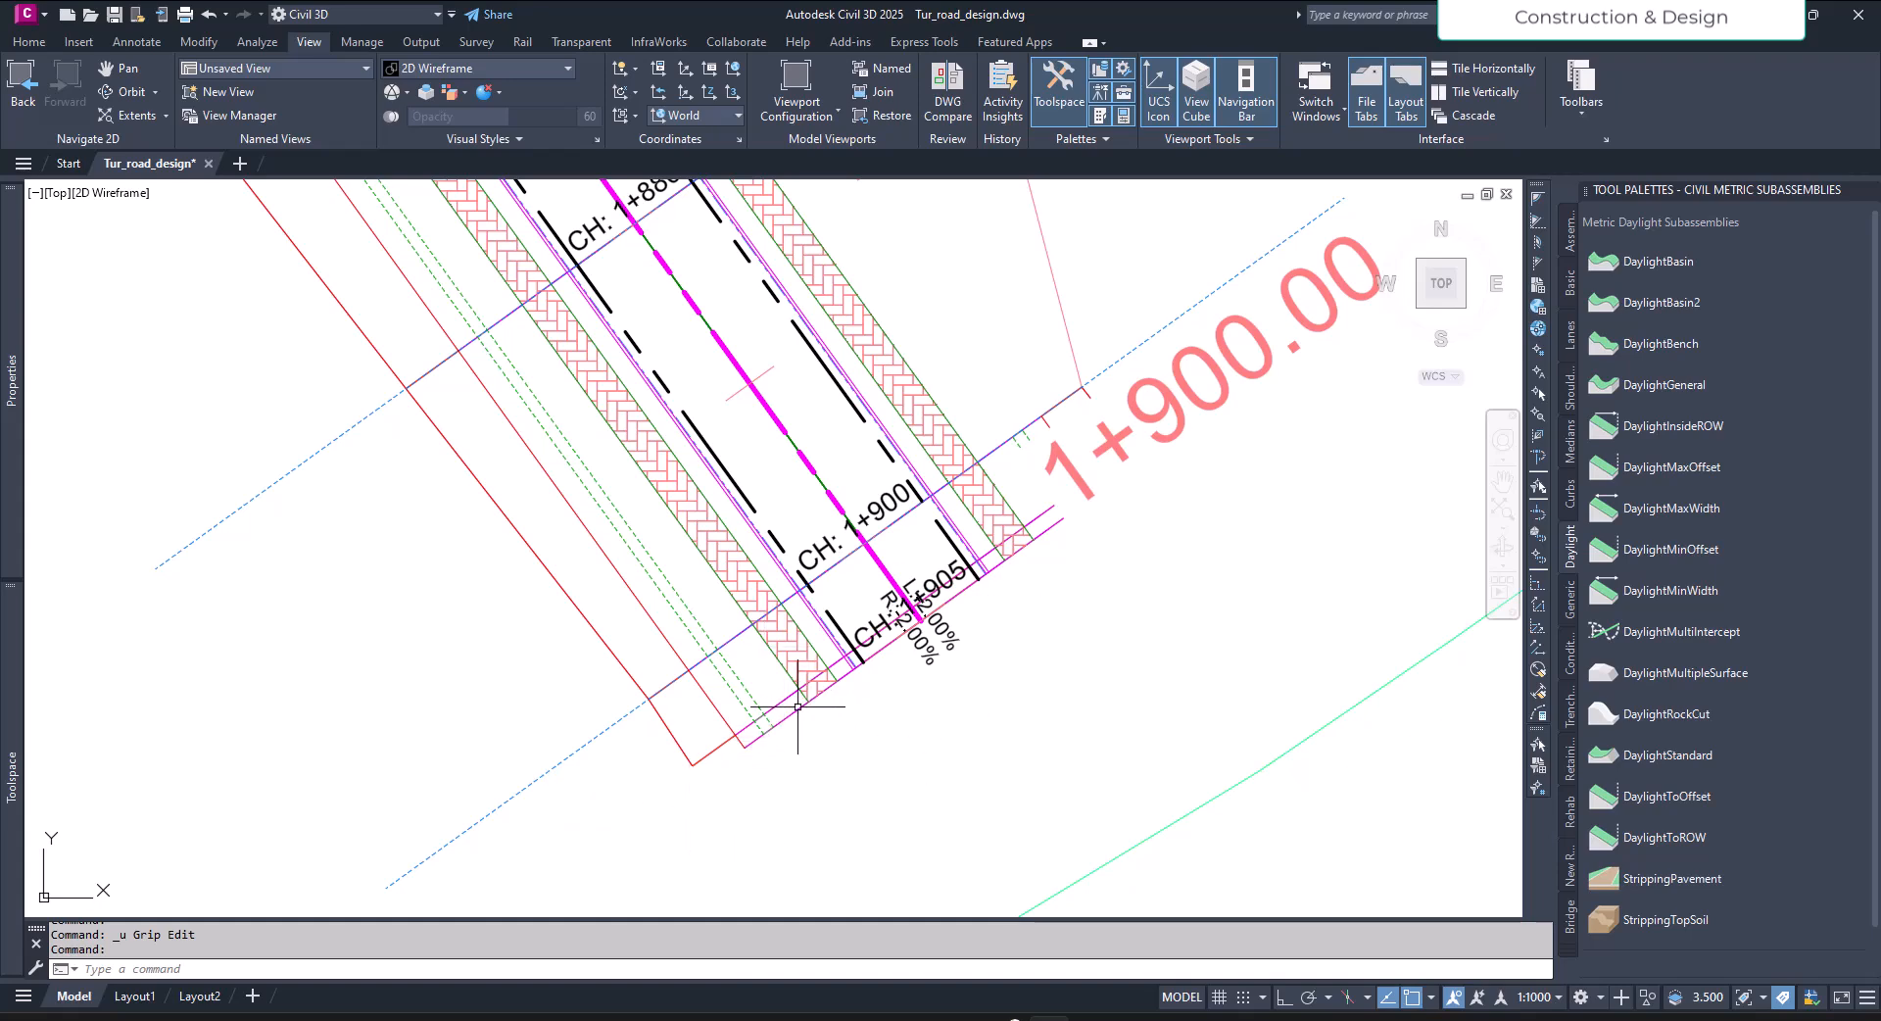
left_click(793, 713)
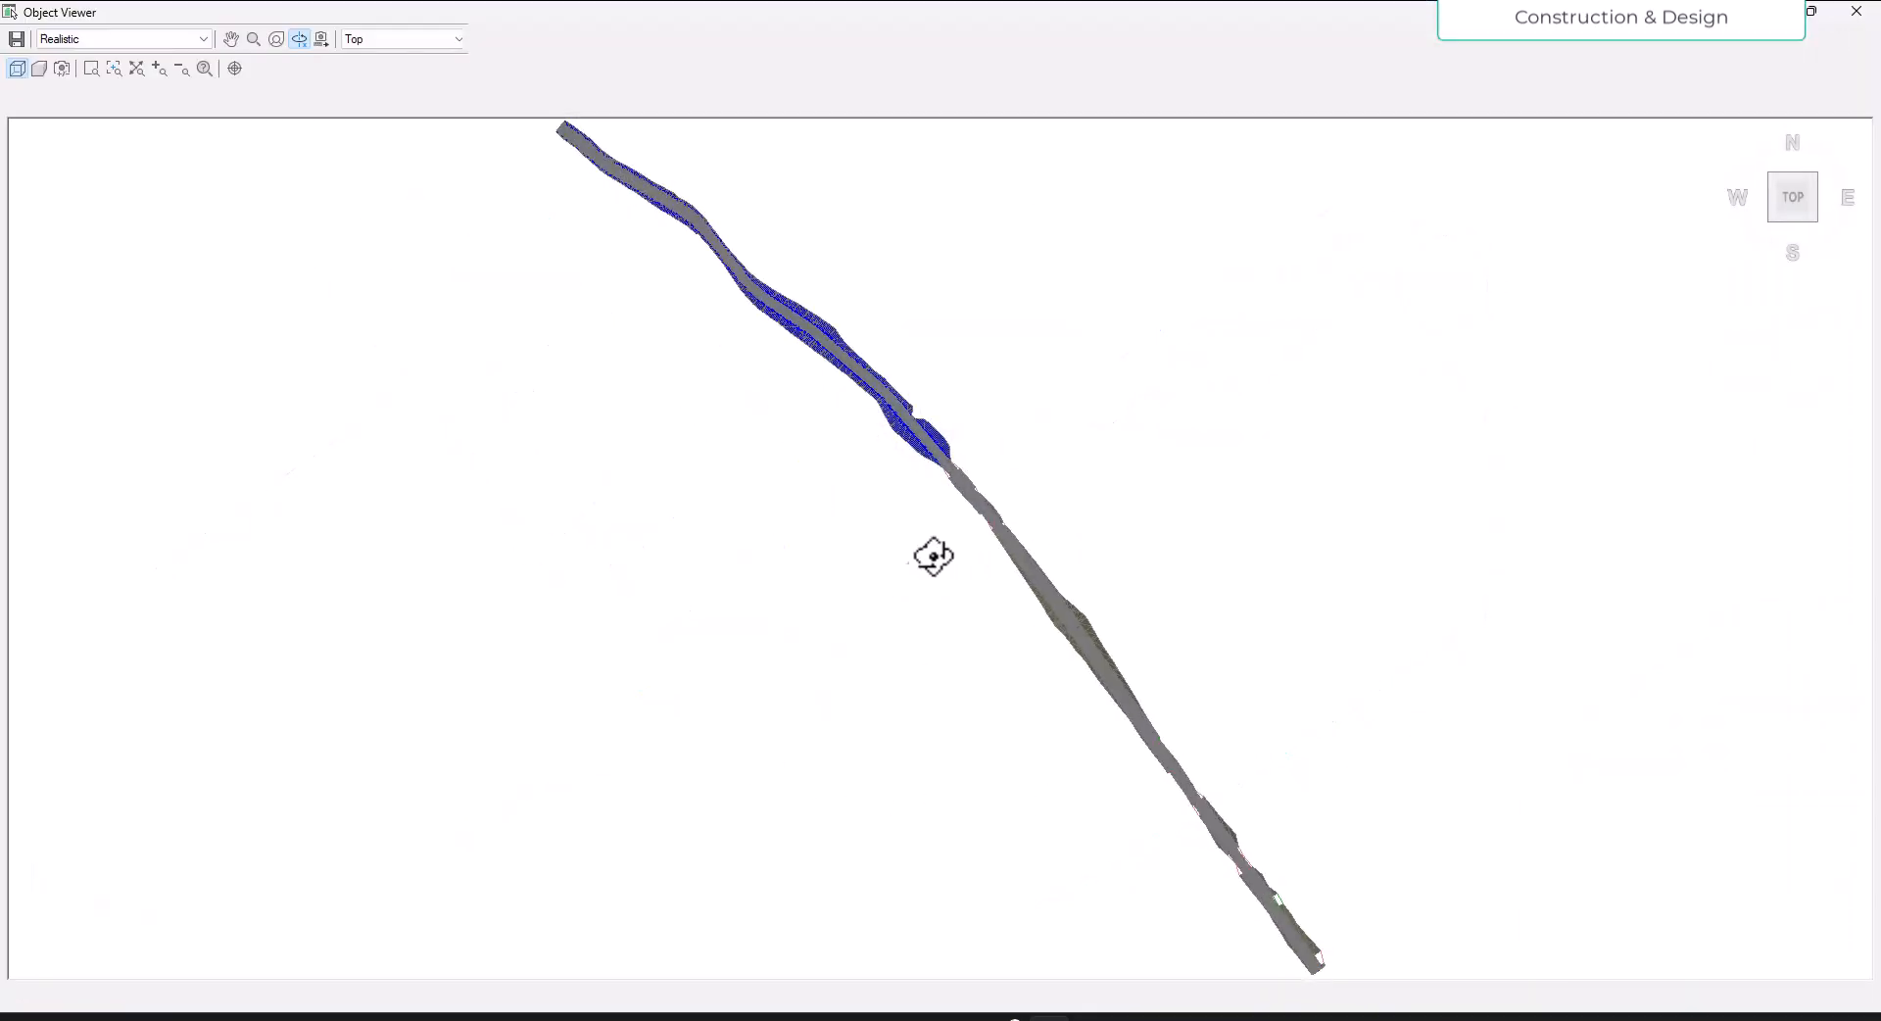
left_click_drag(1163, 726, 1171, 486)
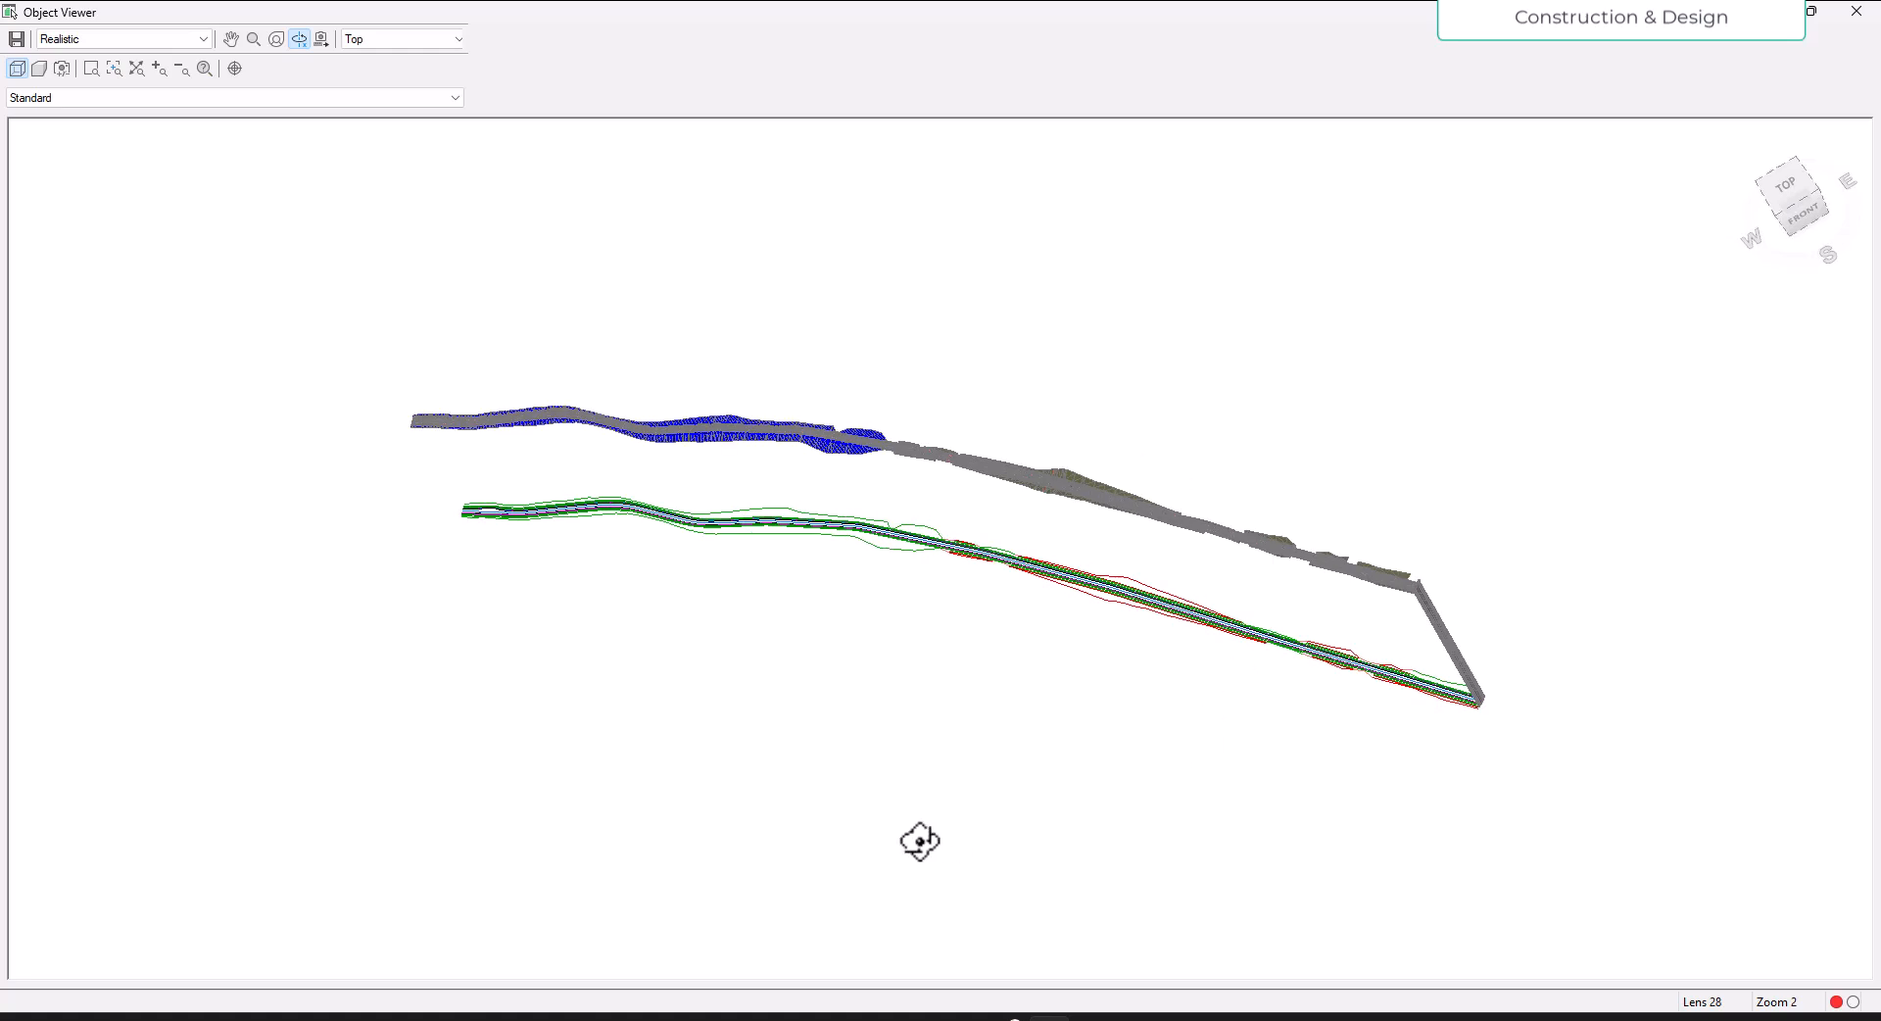
left_click_drag(1079, 726, 1352, 630)
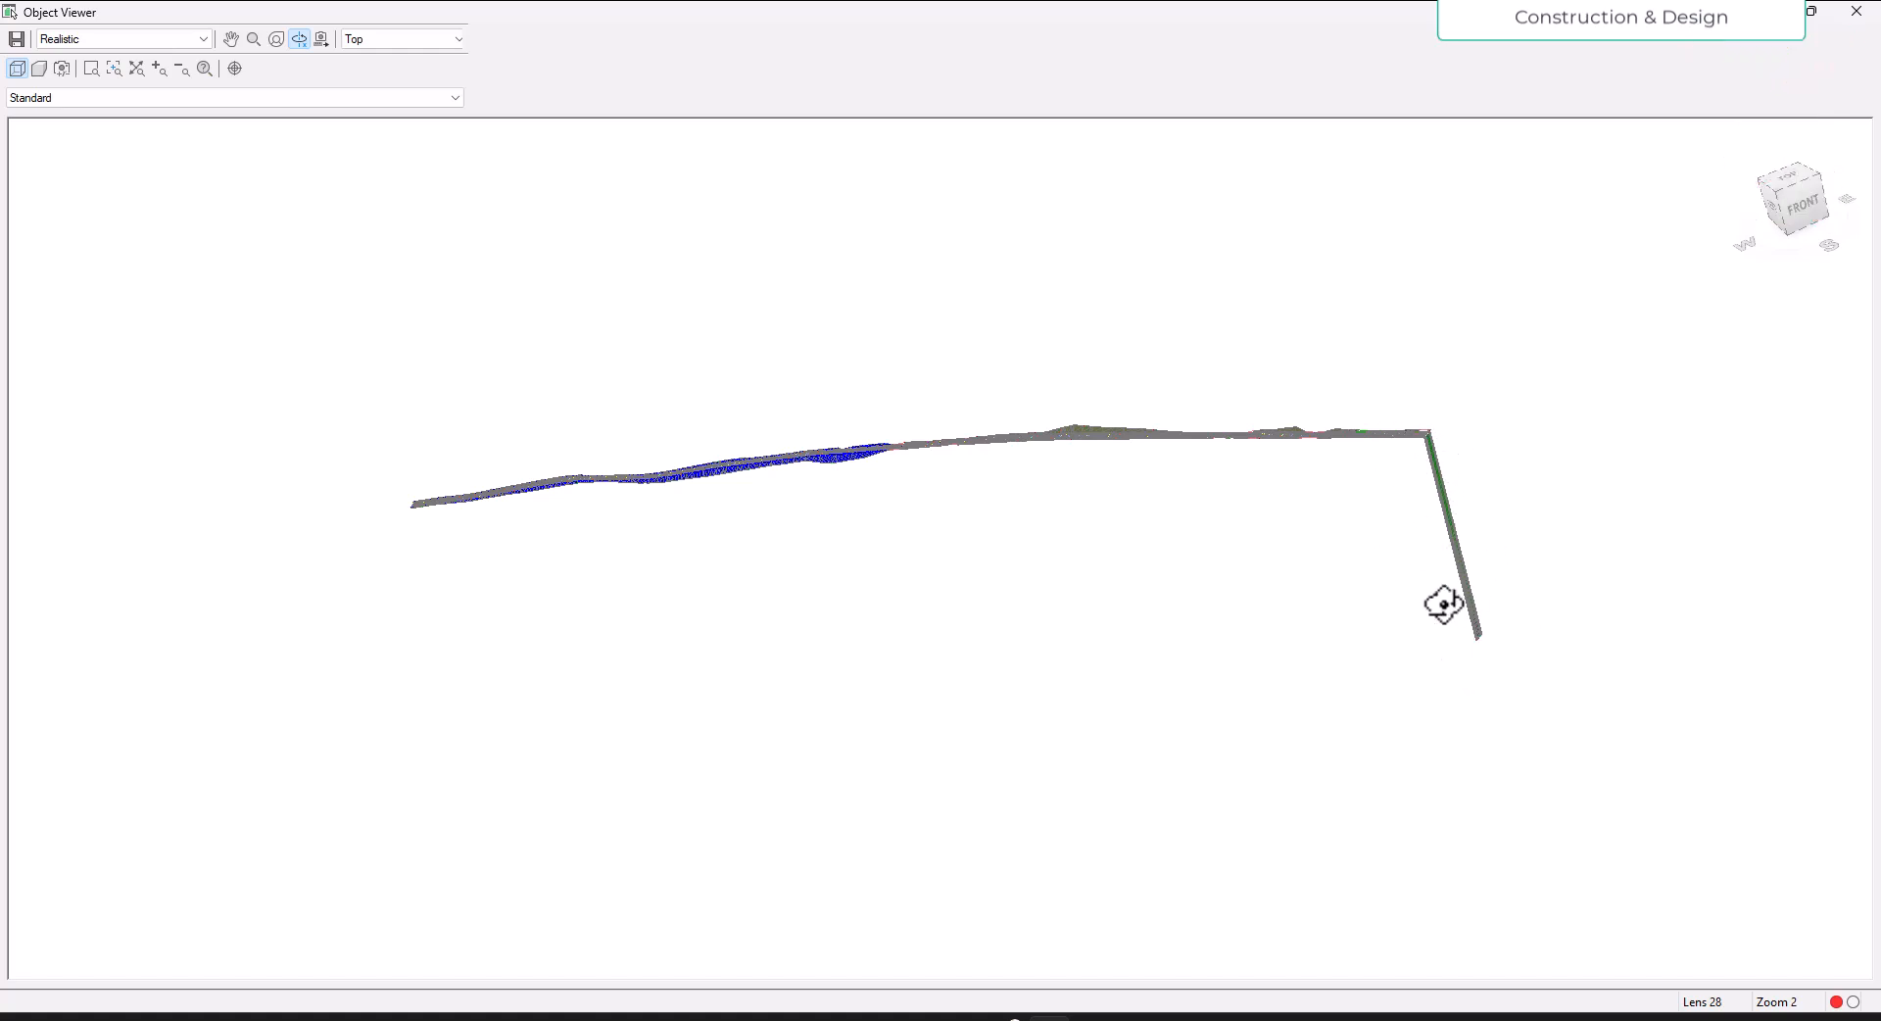
left_click(1856, 11)
left_click(1058, 664)
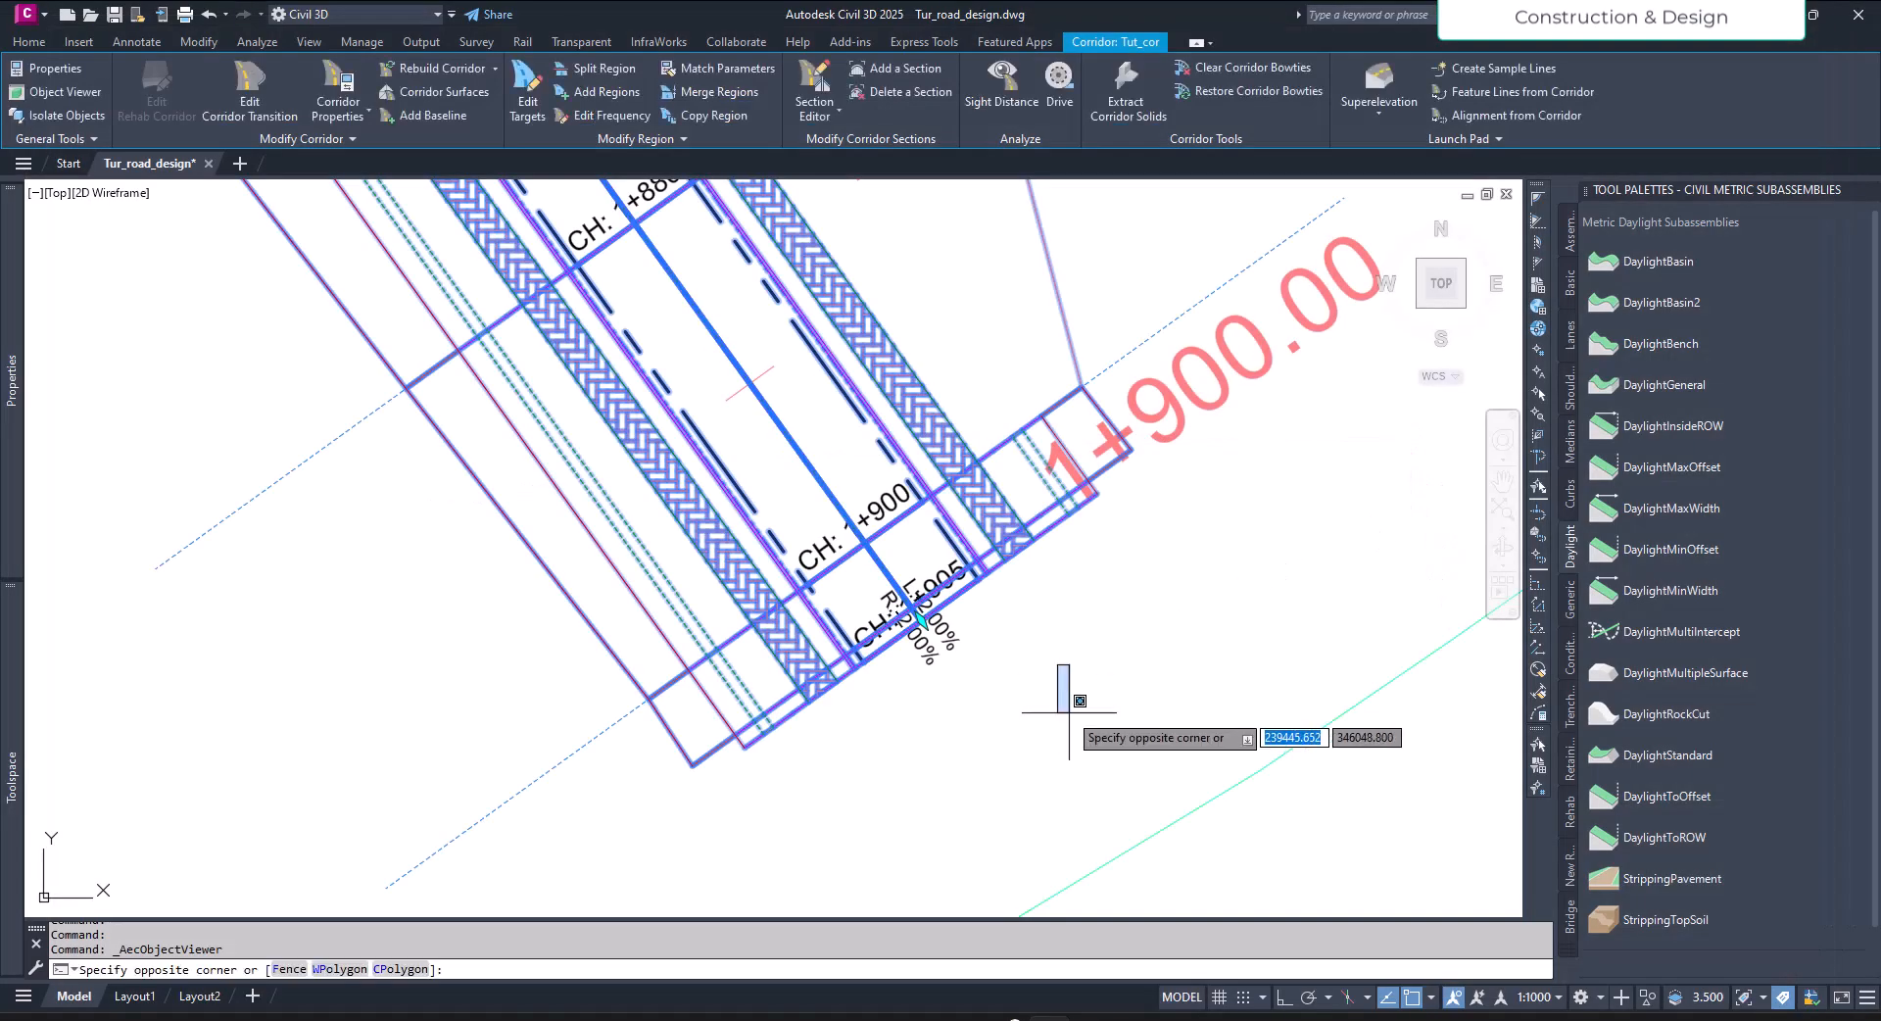
left_click(1075, 651)
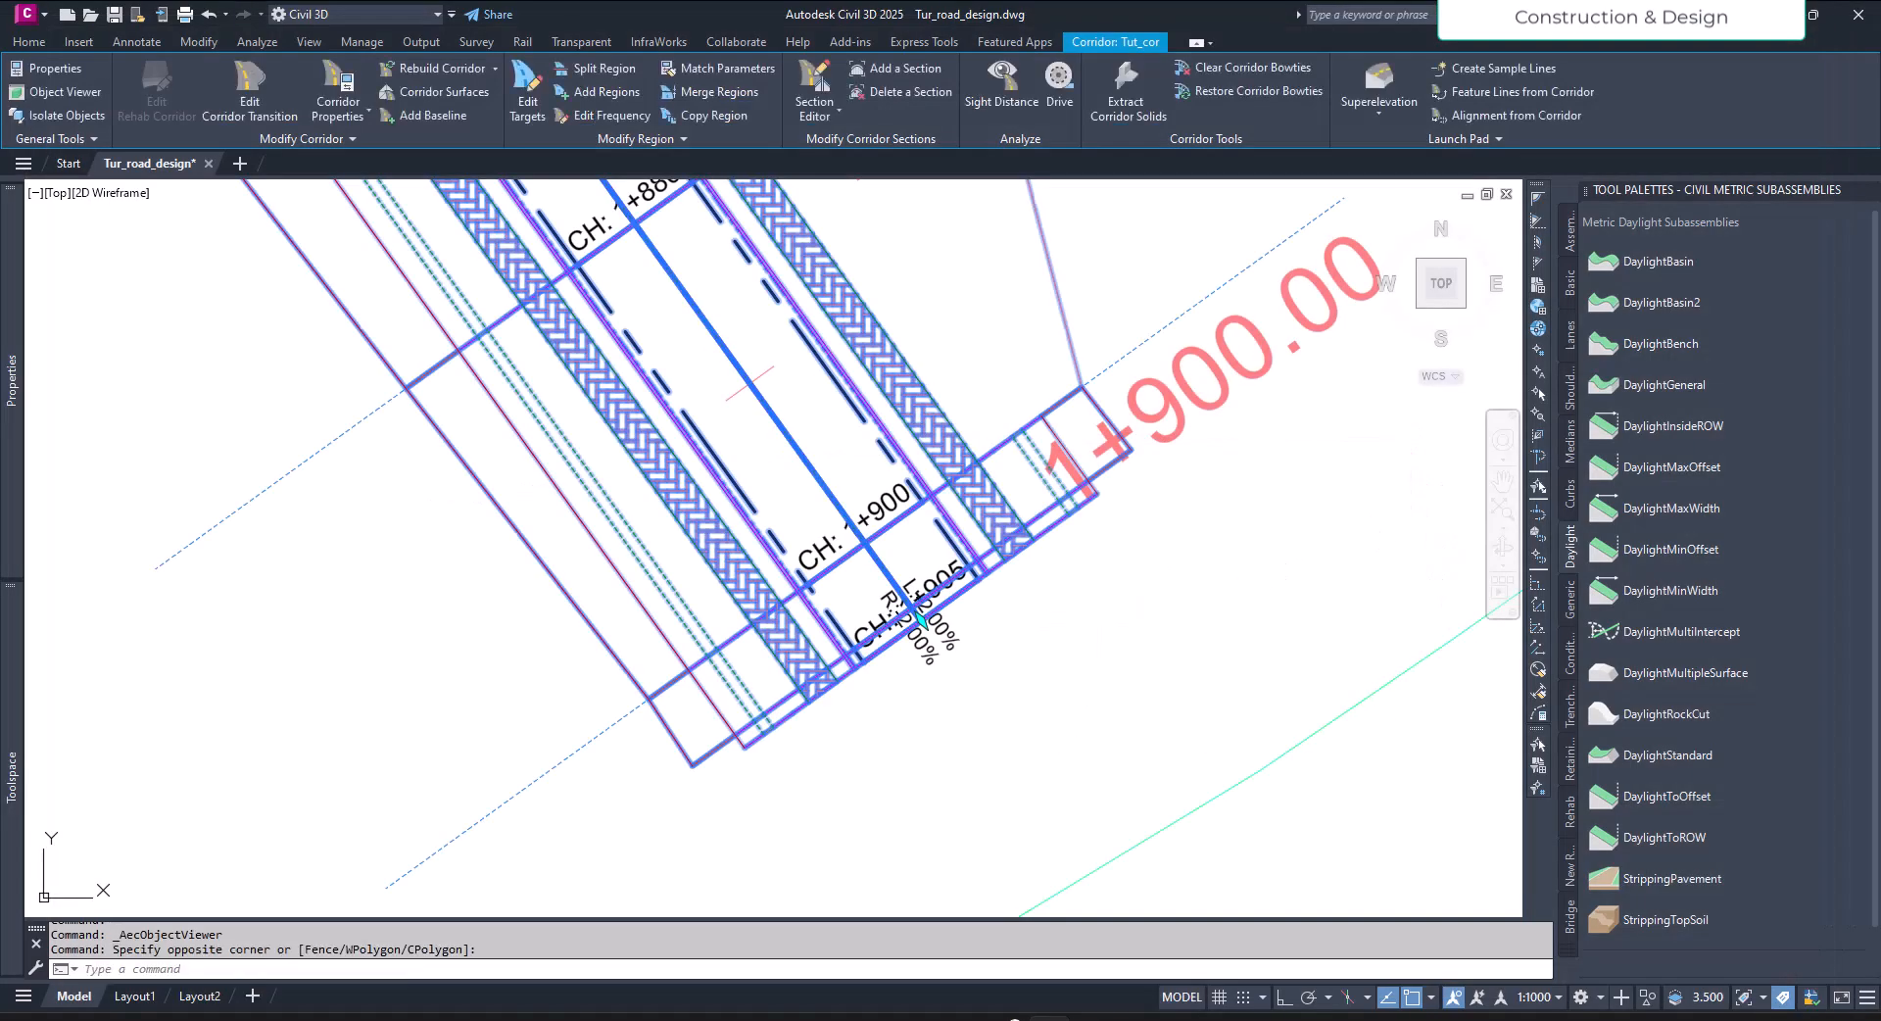
key("Escape")
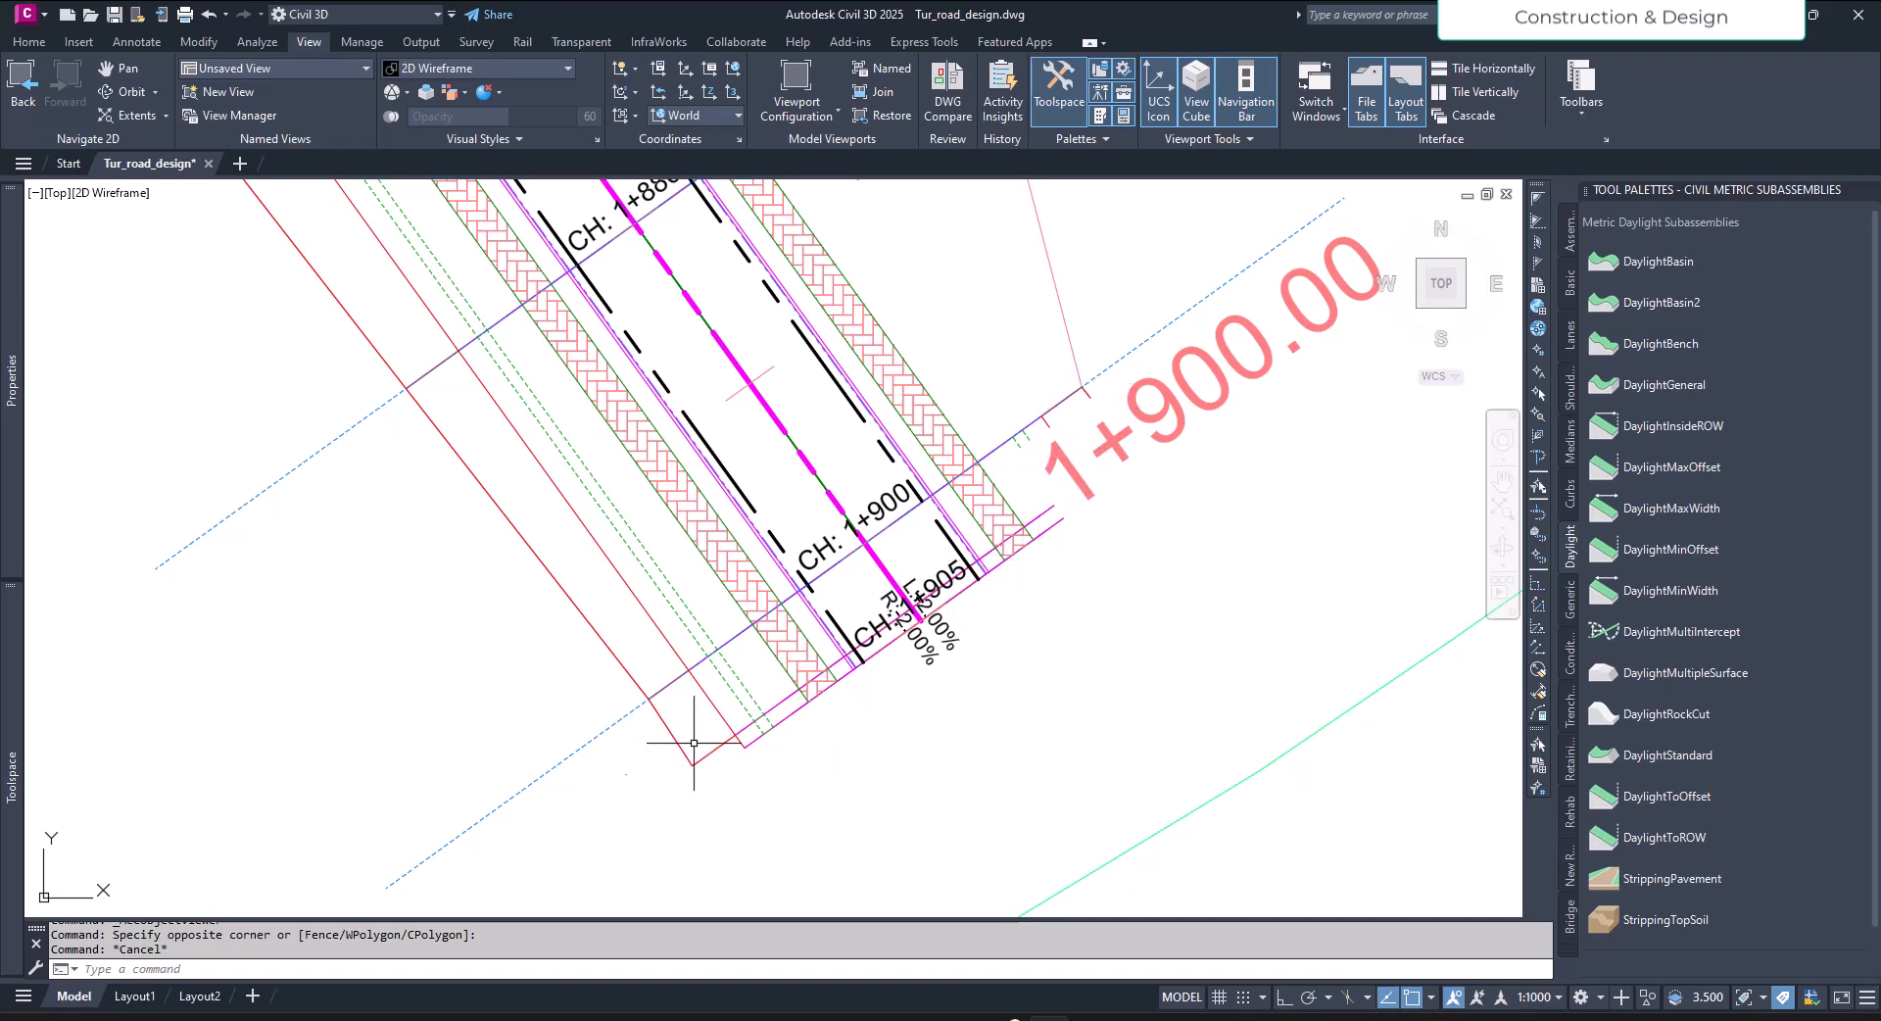
Move the 1+900.00 sample line along the alignment to the corridor's end corner at station 1+904.05.
left_click(1211, 294)
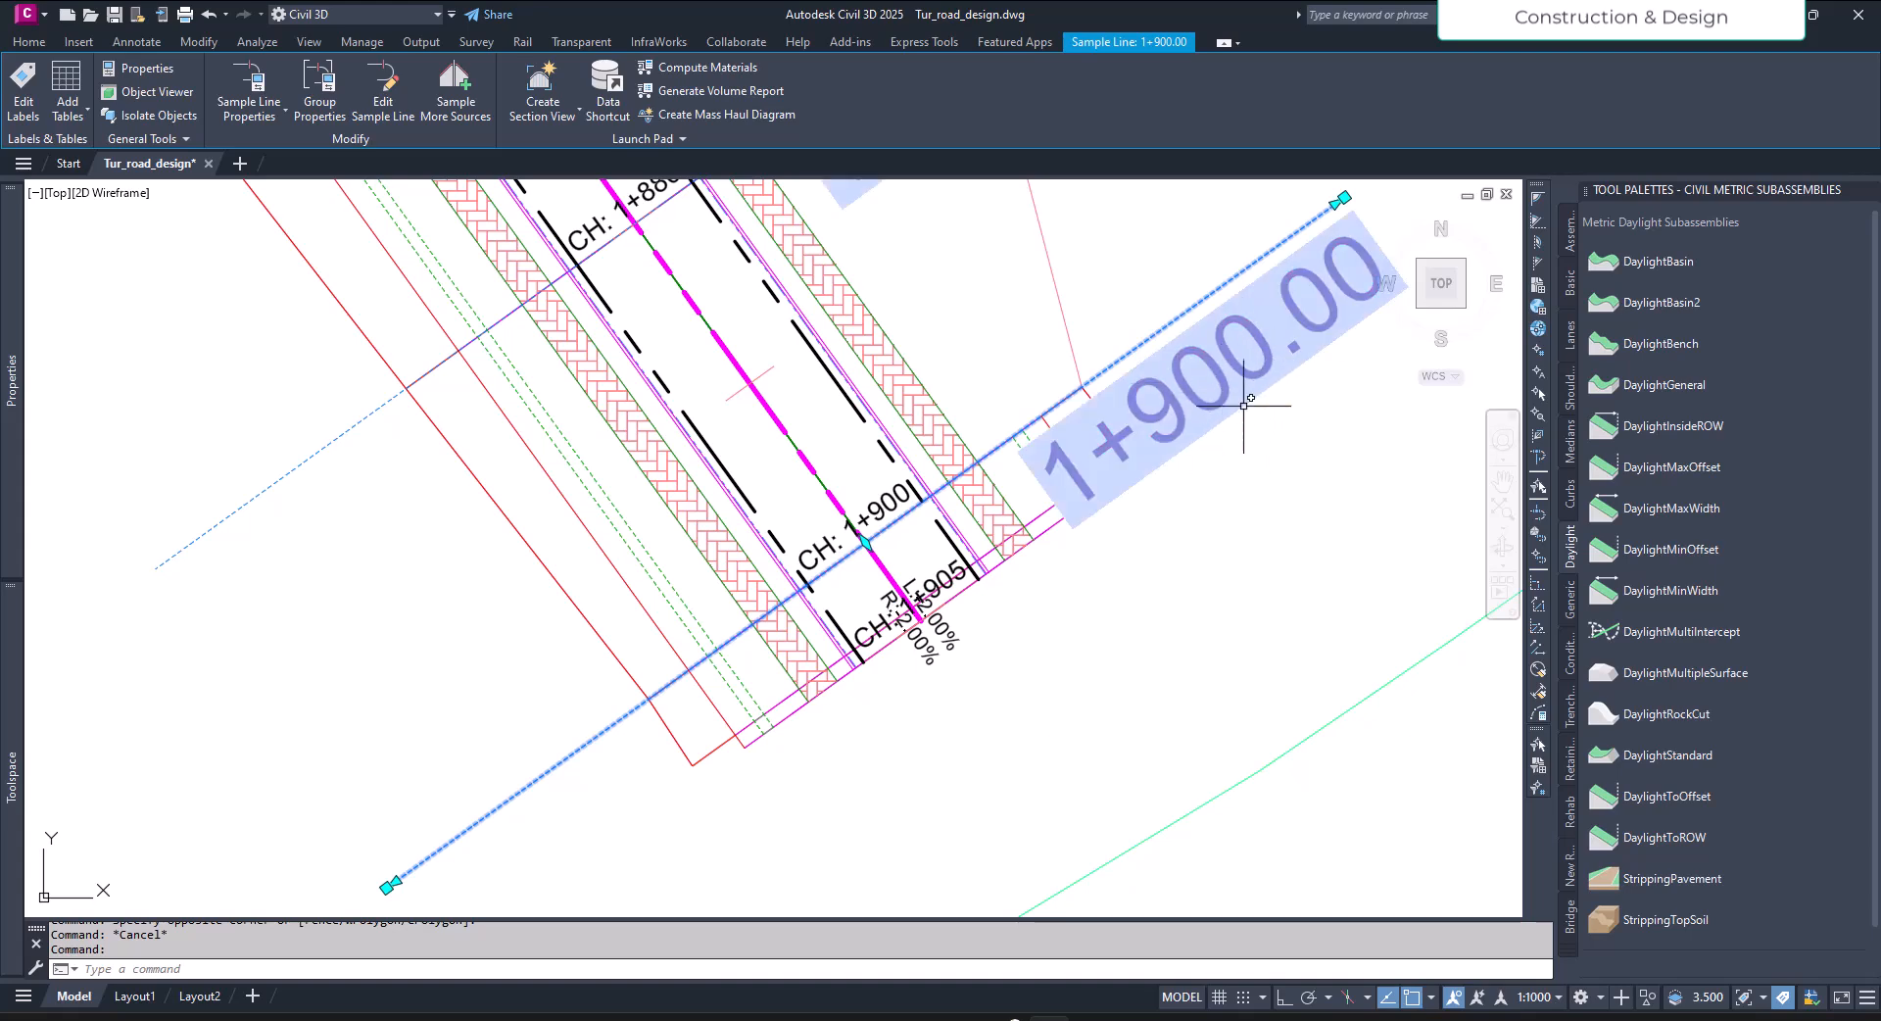
left_click(866, 540)
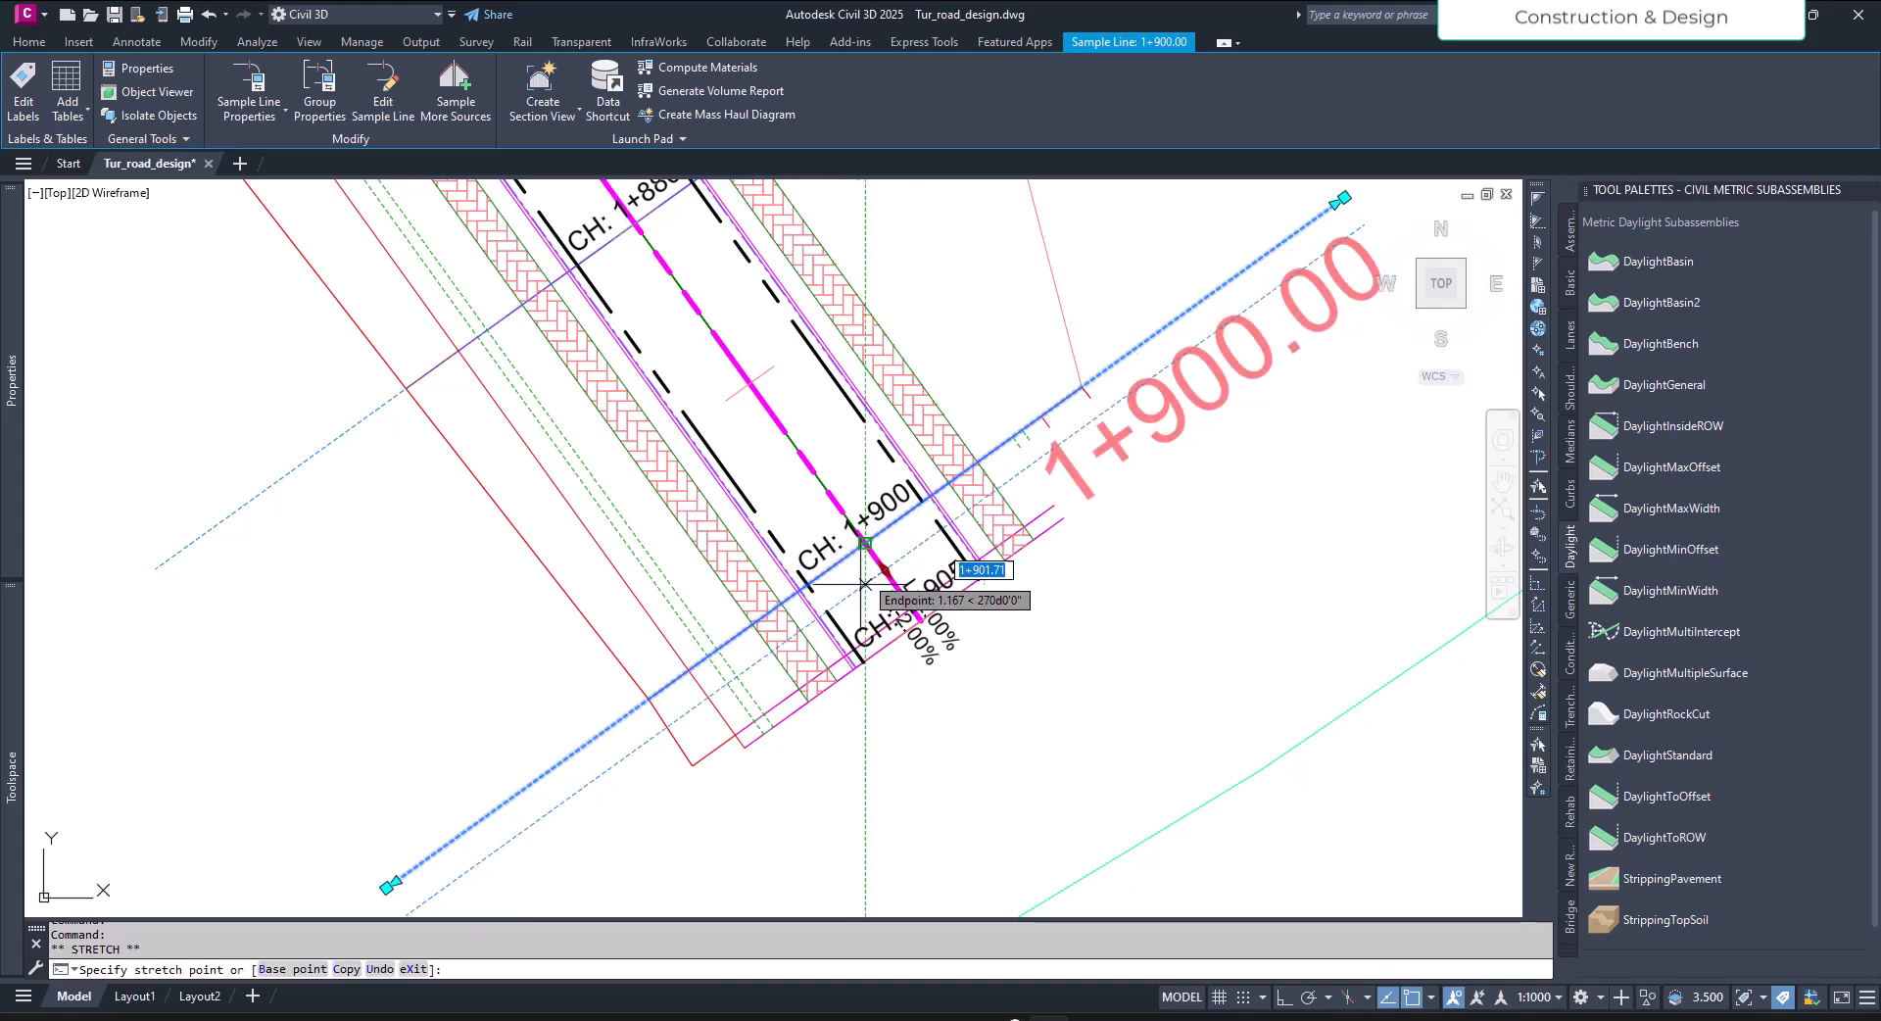
left_click(690, 771)
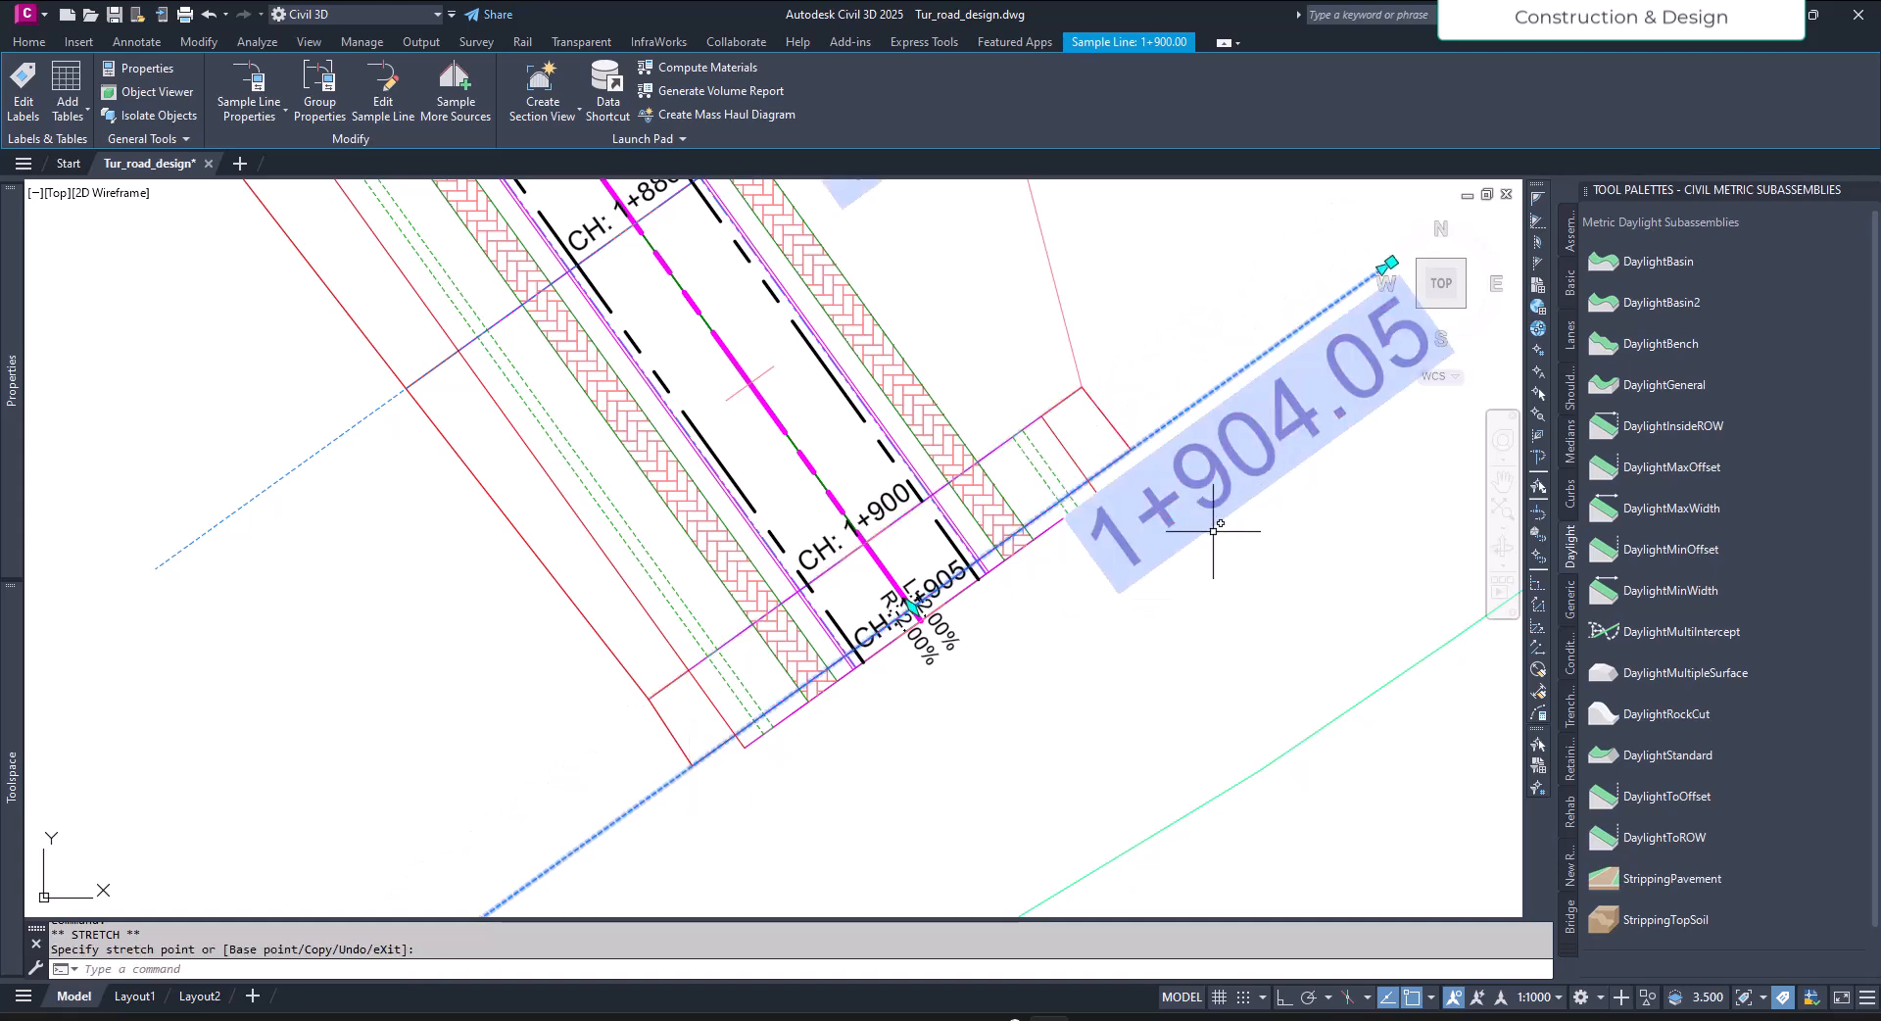
key("Escape")
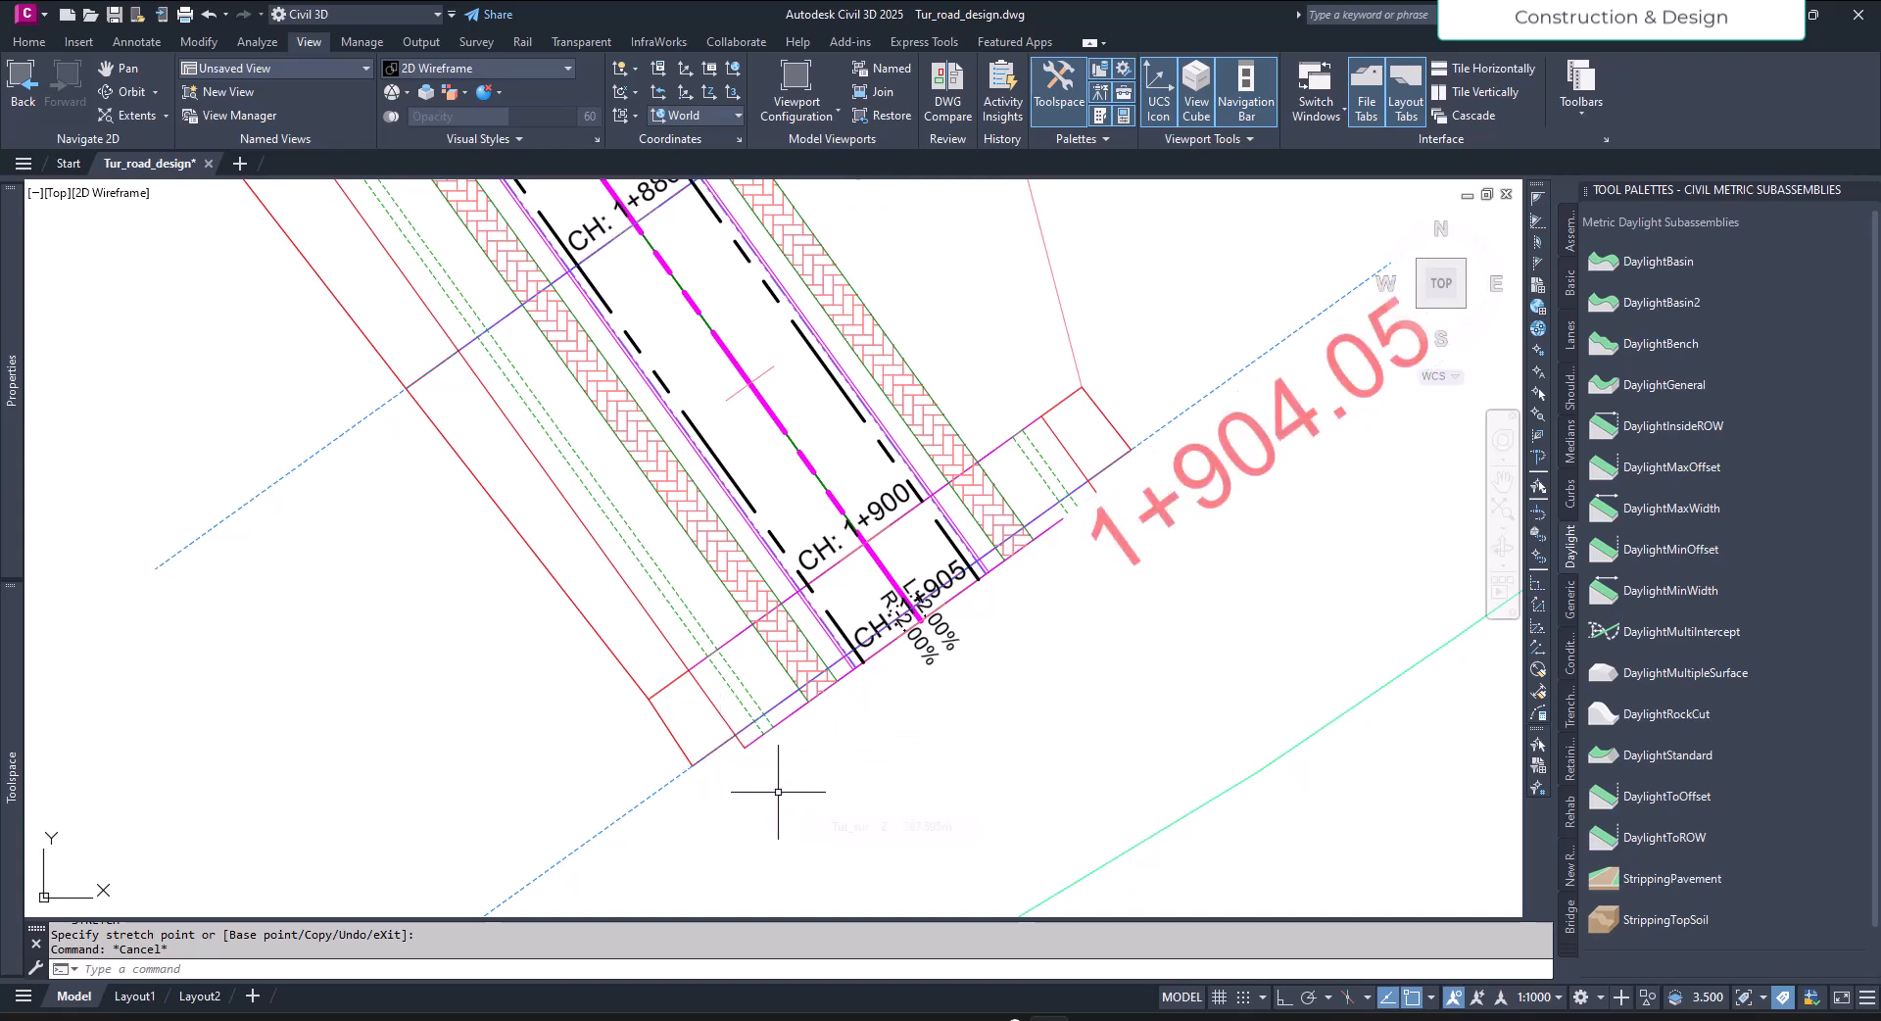
Examine the end of the profile view, including the design profile's final grade break label and its last point.
mouse_move(778, 792)
scroll(790, 786, "down", 4)
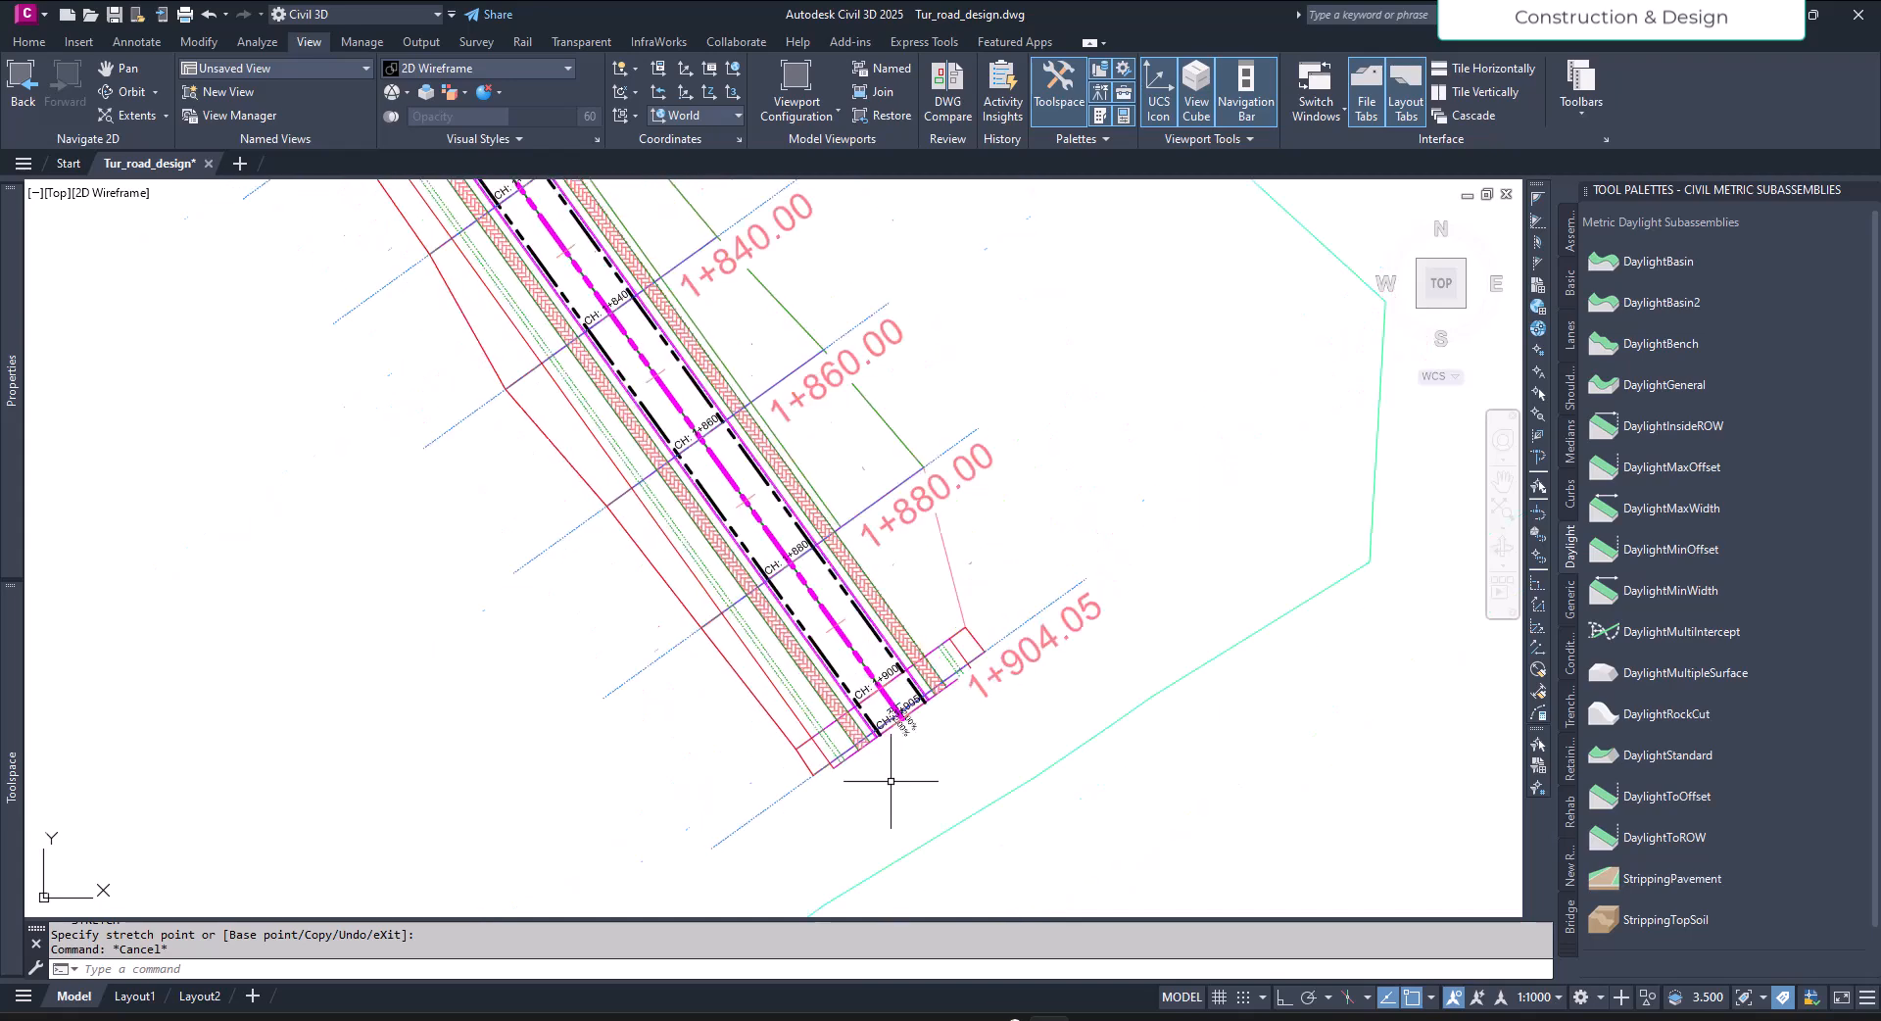
scroll(894, 769, "up", 2)
scroll(933, 722, "down", 8)
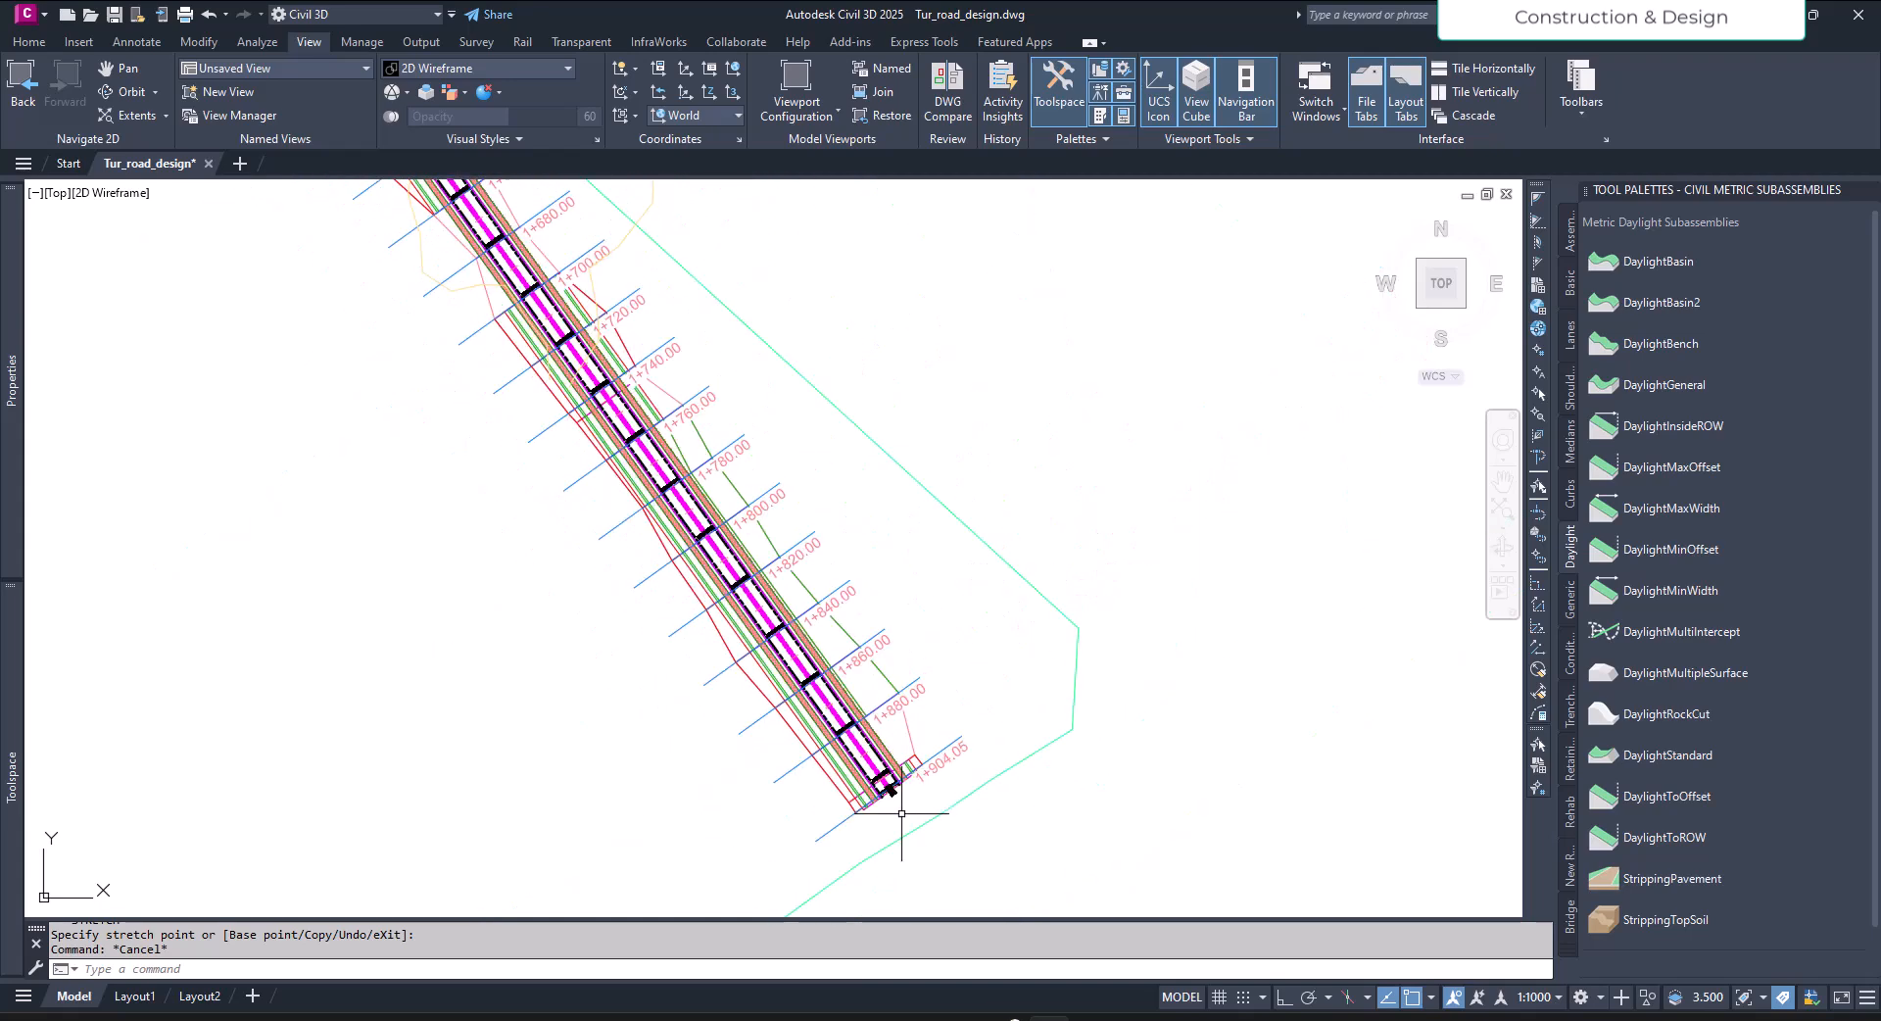
scroll(902, 813, "down", 2)
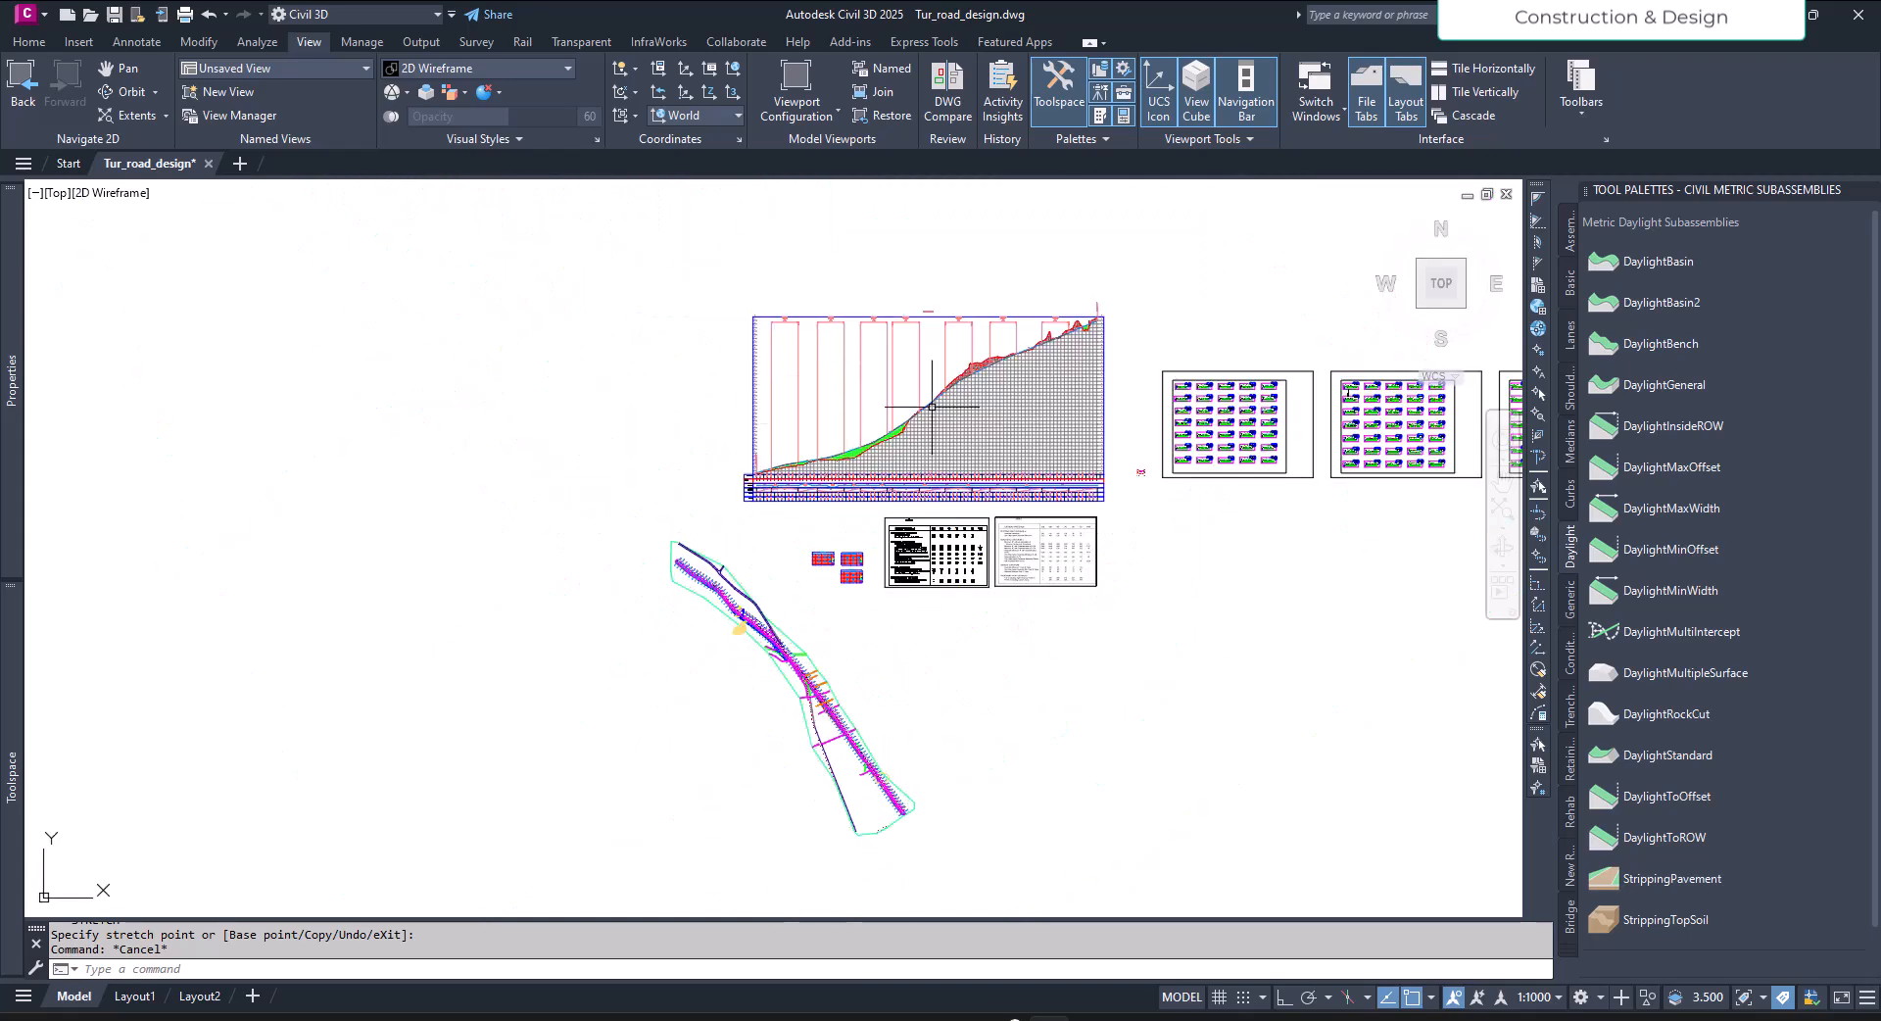
scroll(912, 373, "up", 4)
scroll(912, 374, "up", 5)
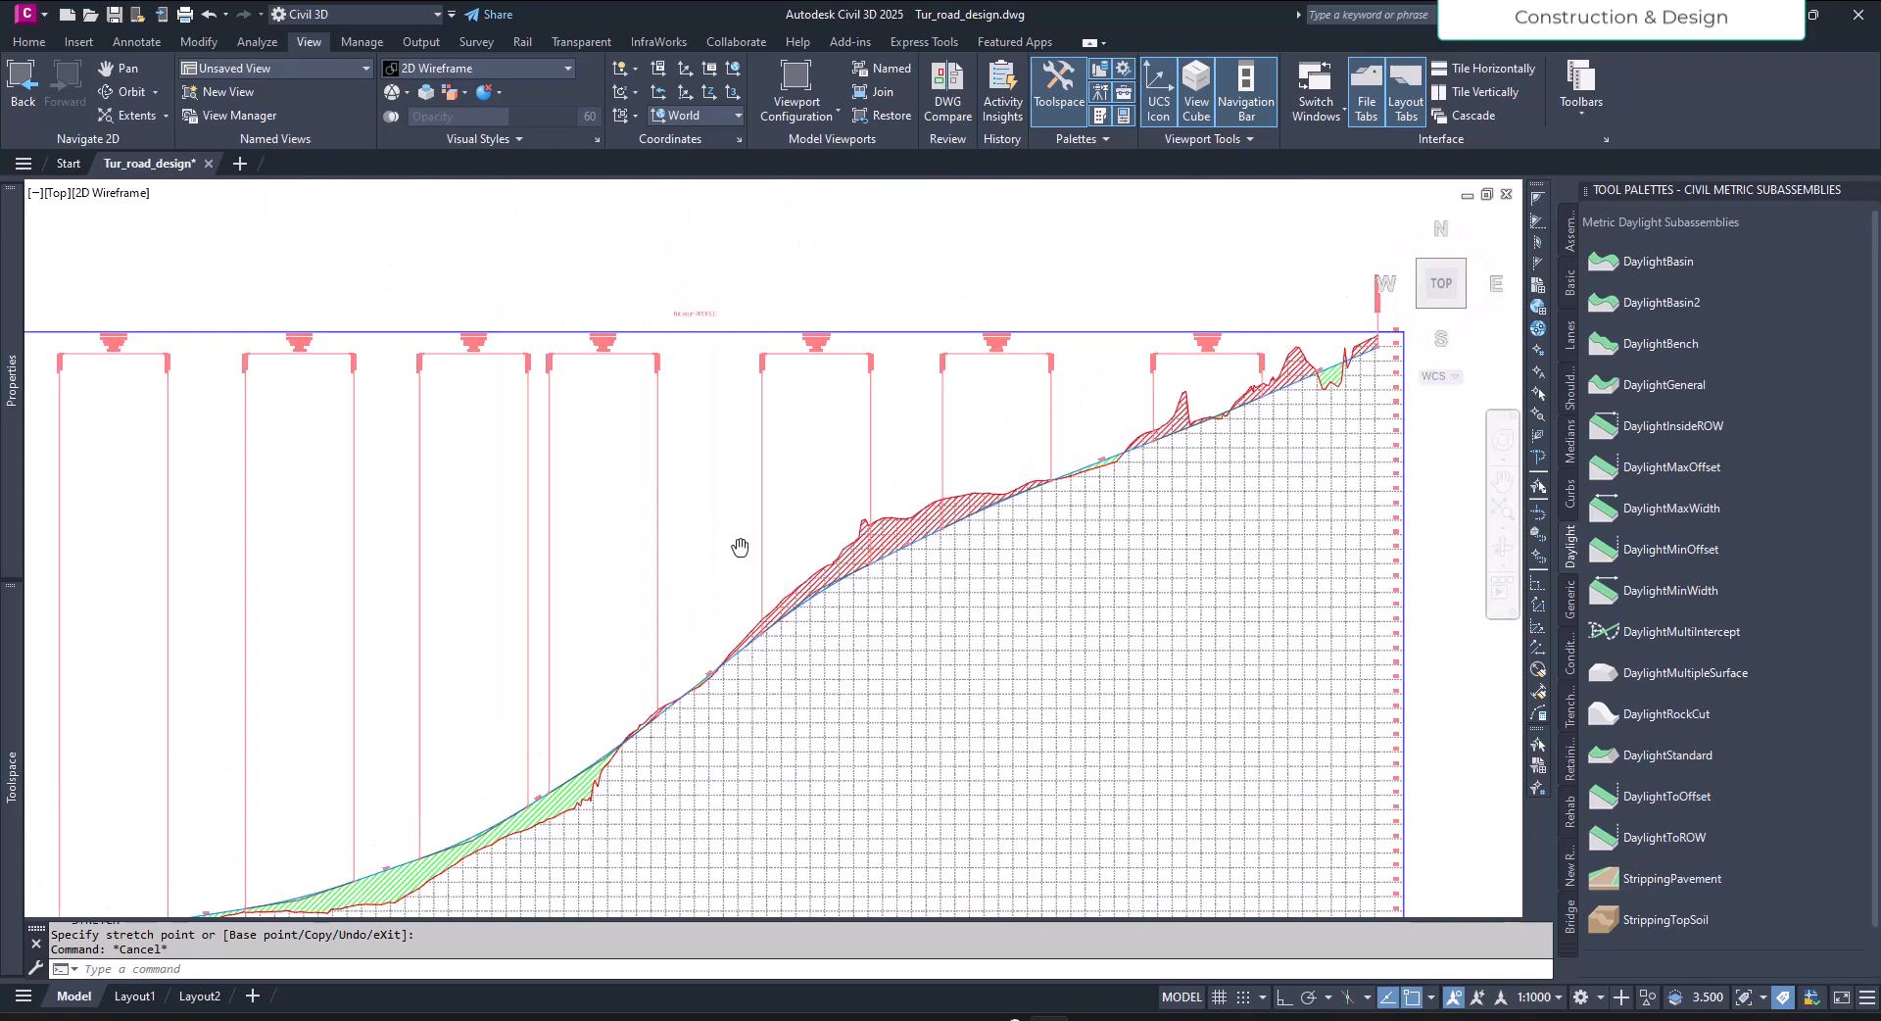
scroll(1063, 486, "up", 6)
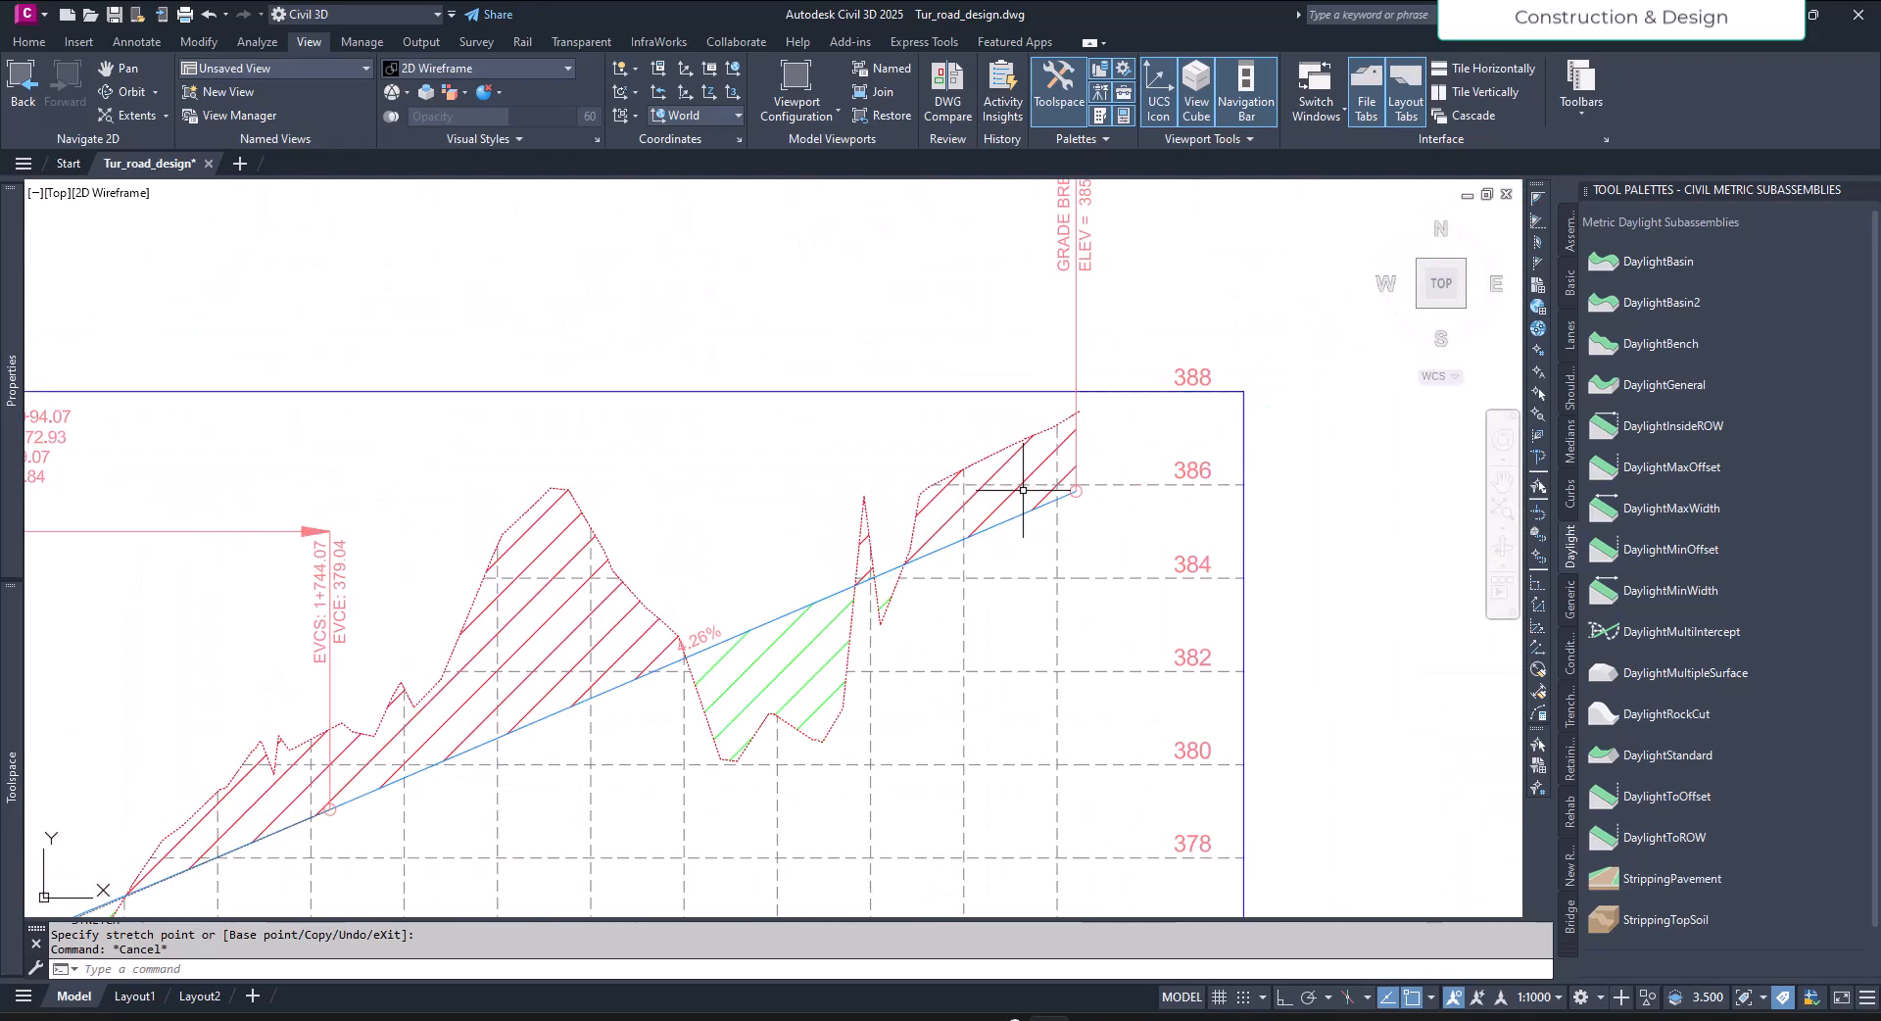
middle_click_drag(1147, 493, 1000, 707)
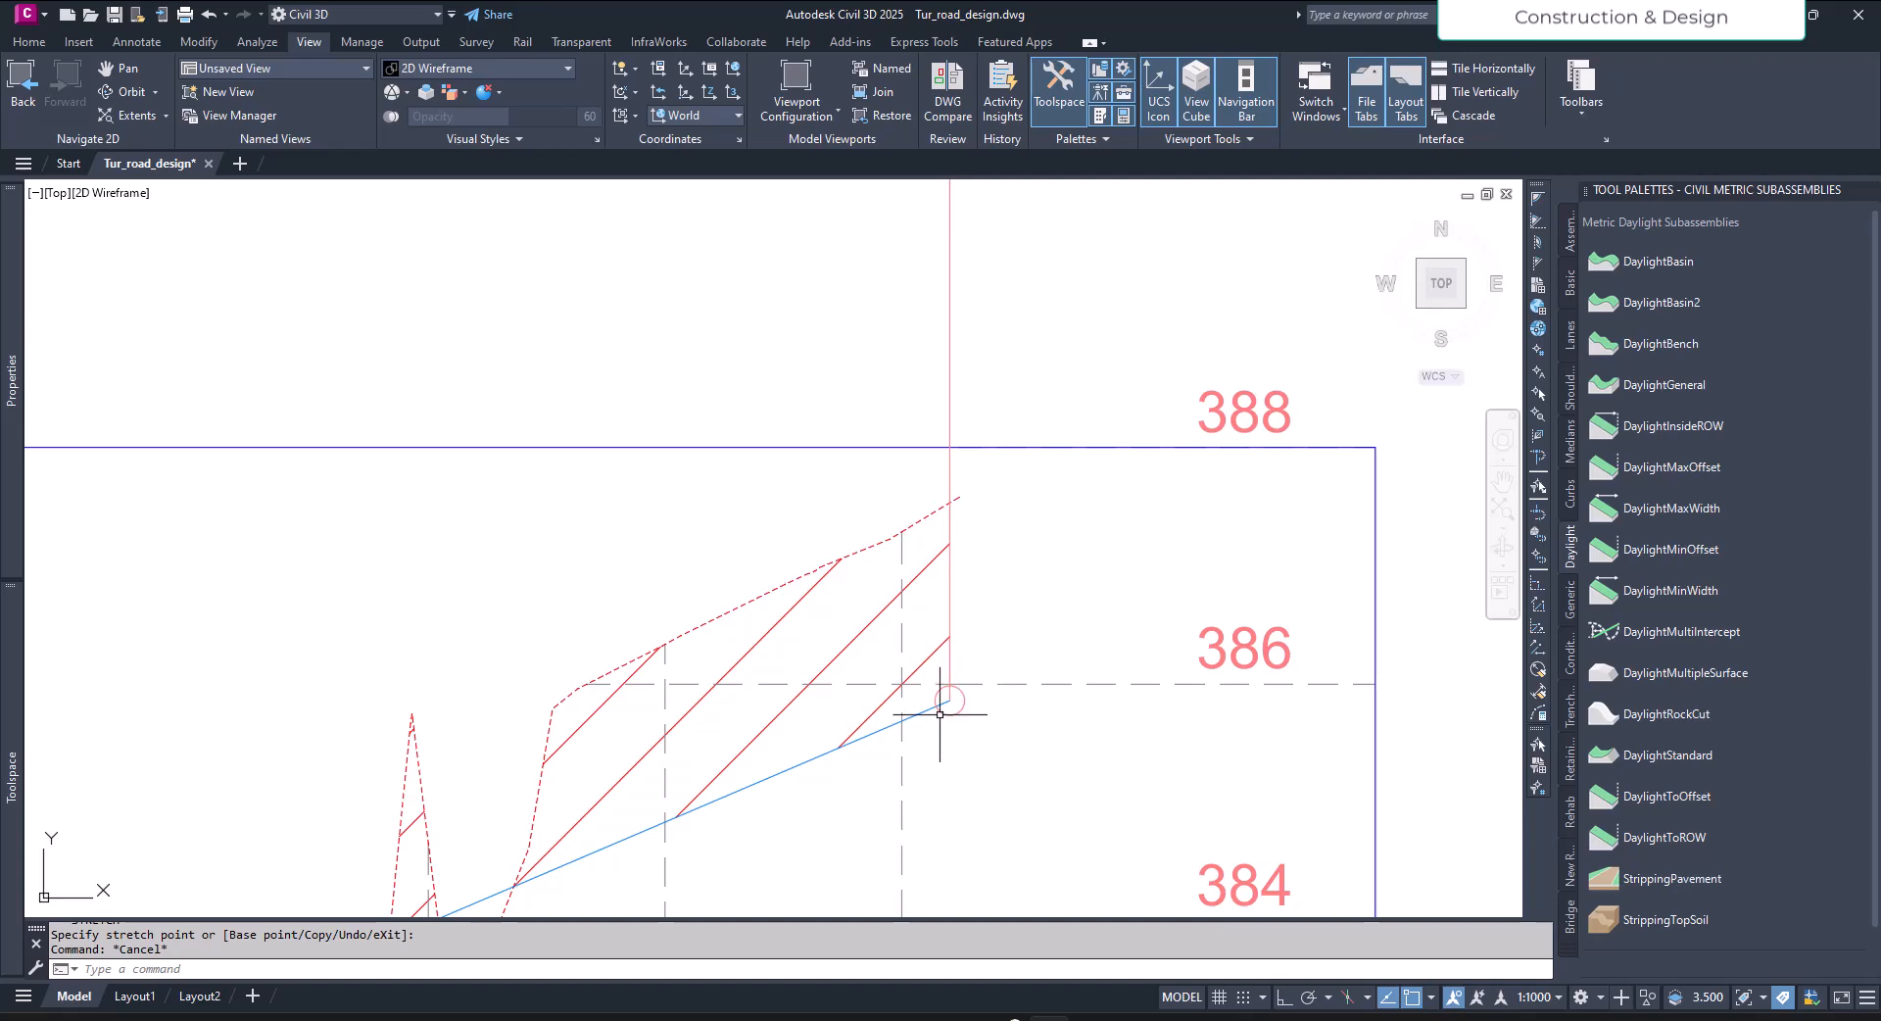
scroll(989, 705, "down", 6)
scroll(966, 608, "up", 6)
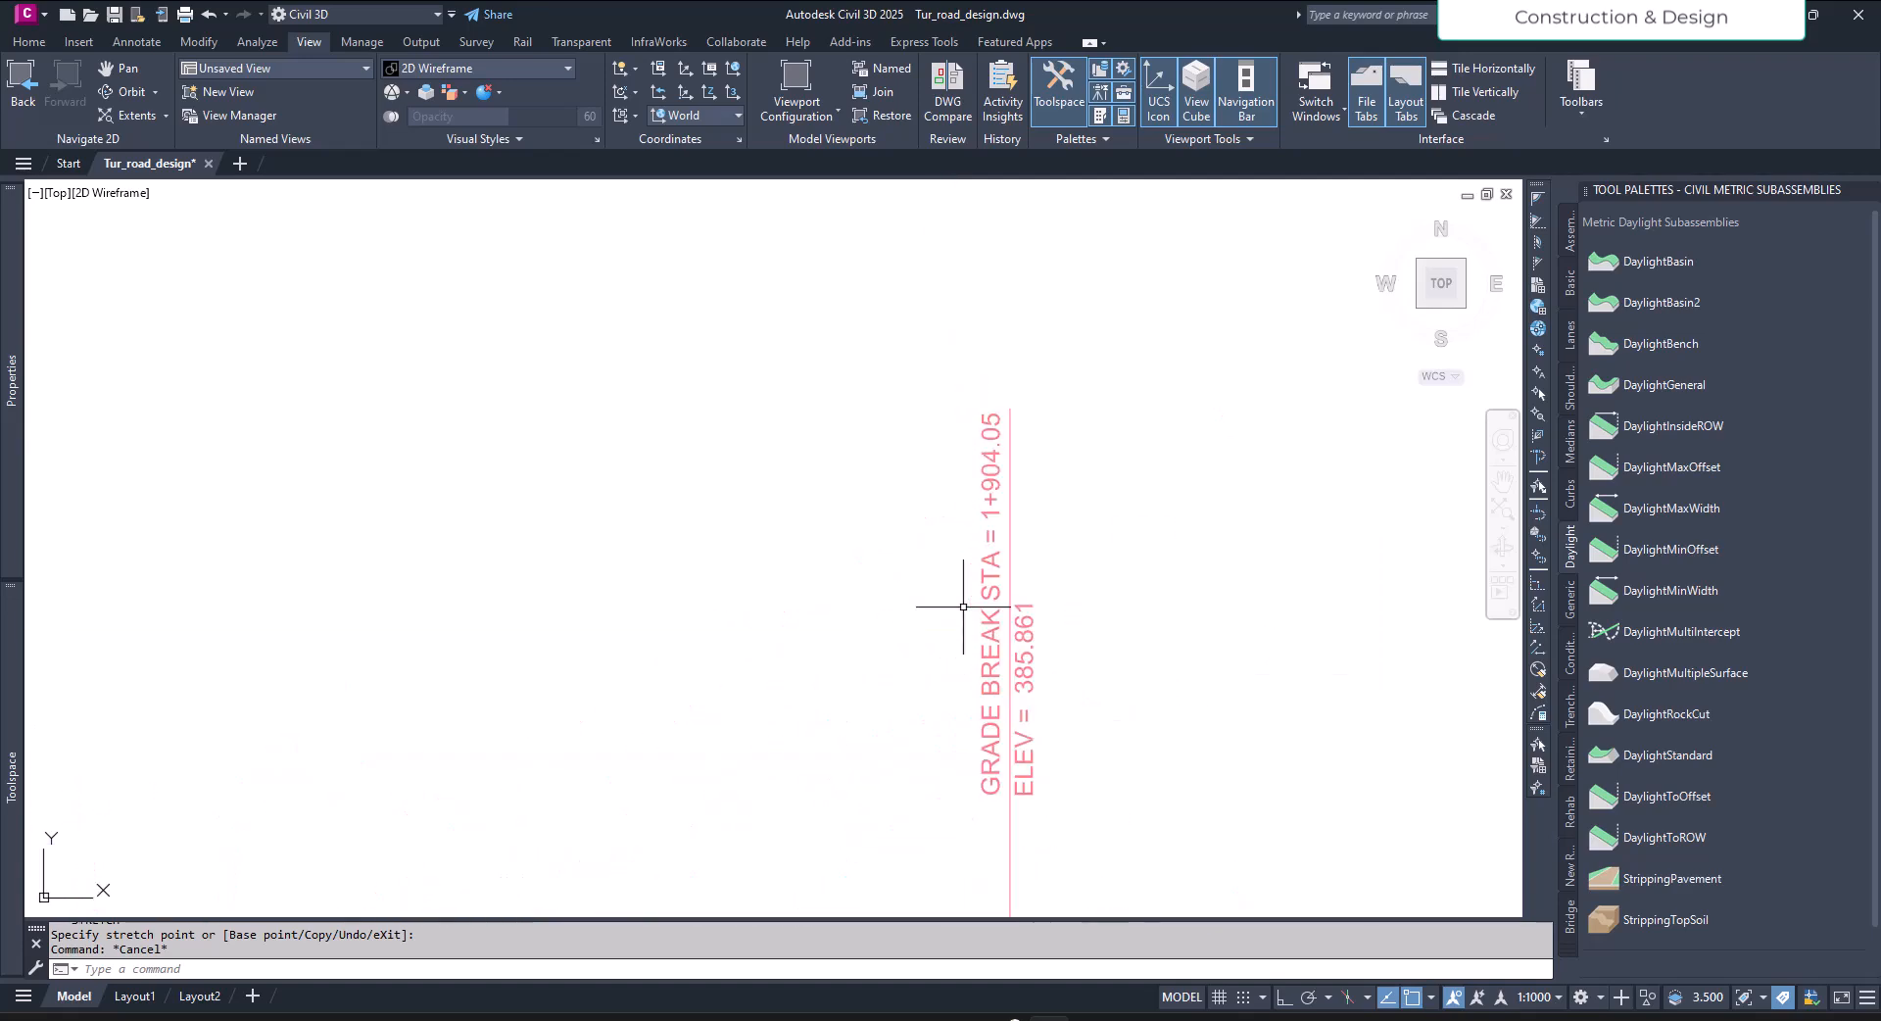
scroll(1126, 705, "up", 4)
middle_click_drag(1167, 702, 1172, 525)
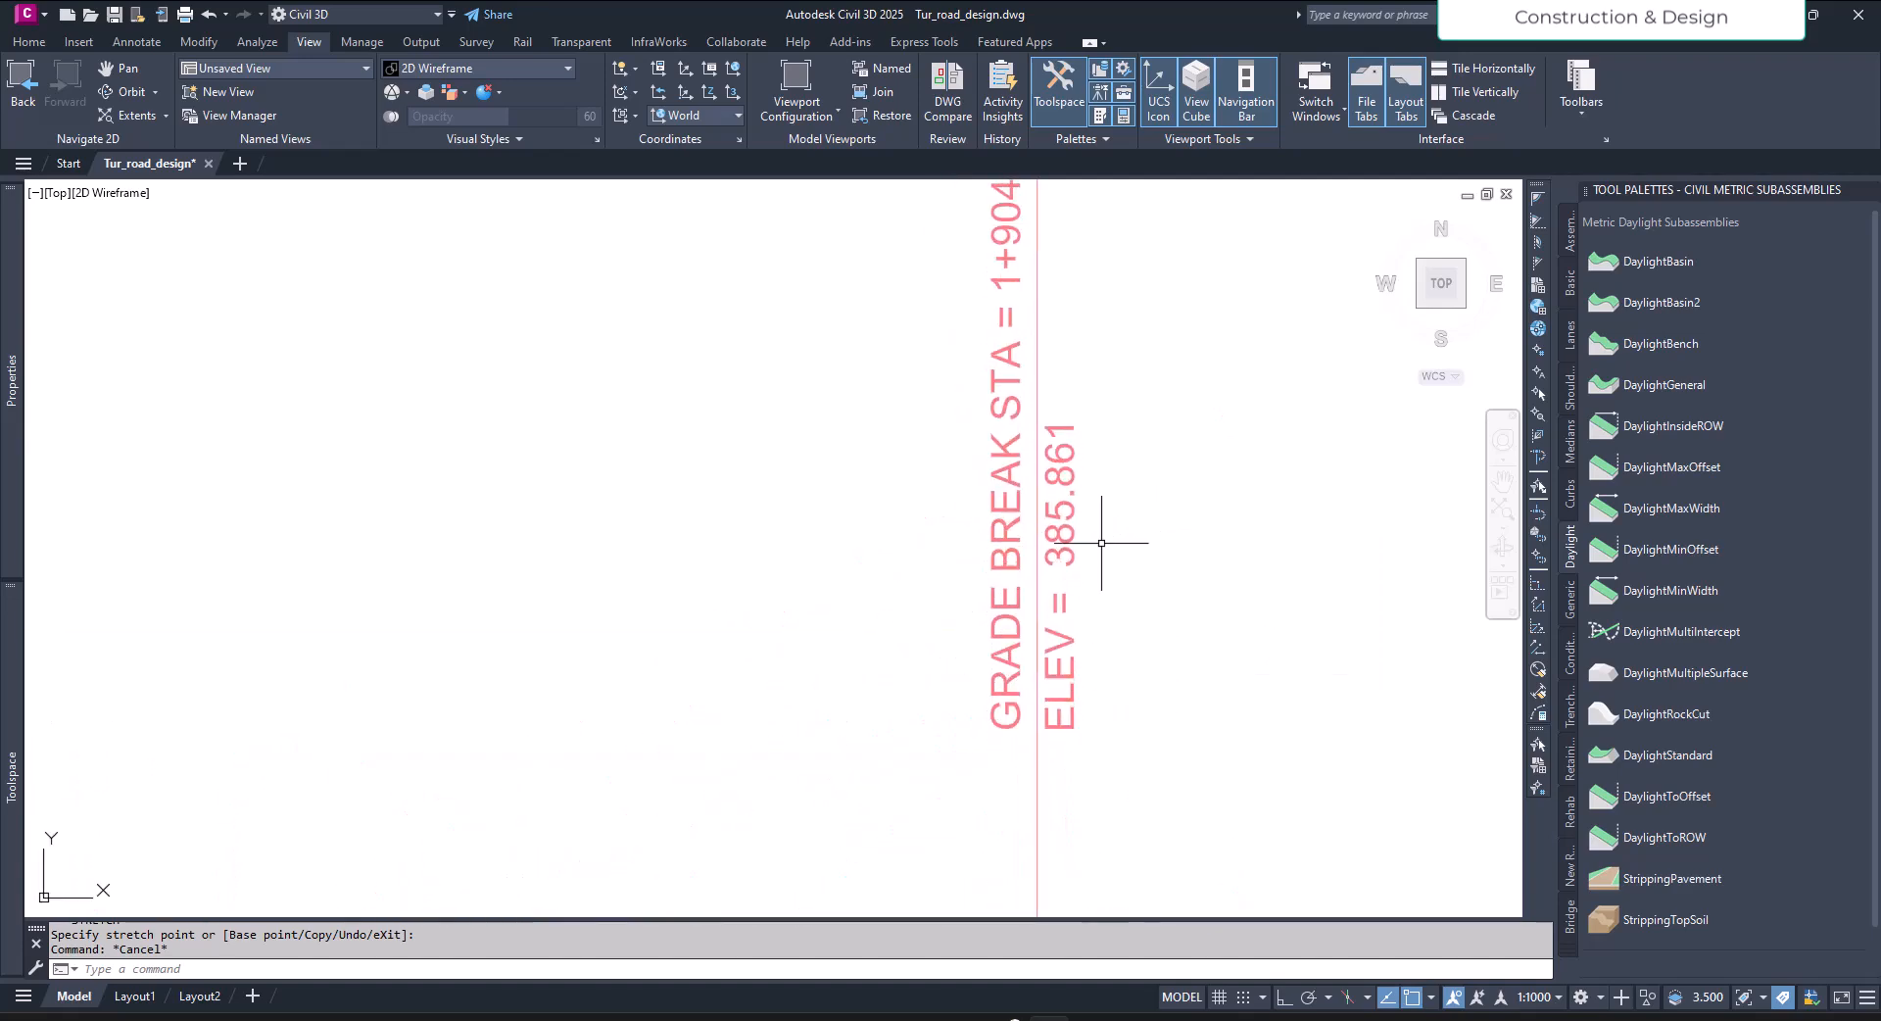
scroll(1095, 627, "down", 3)
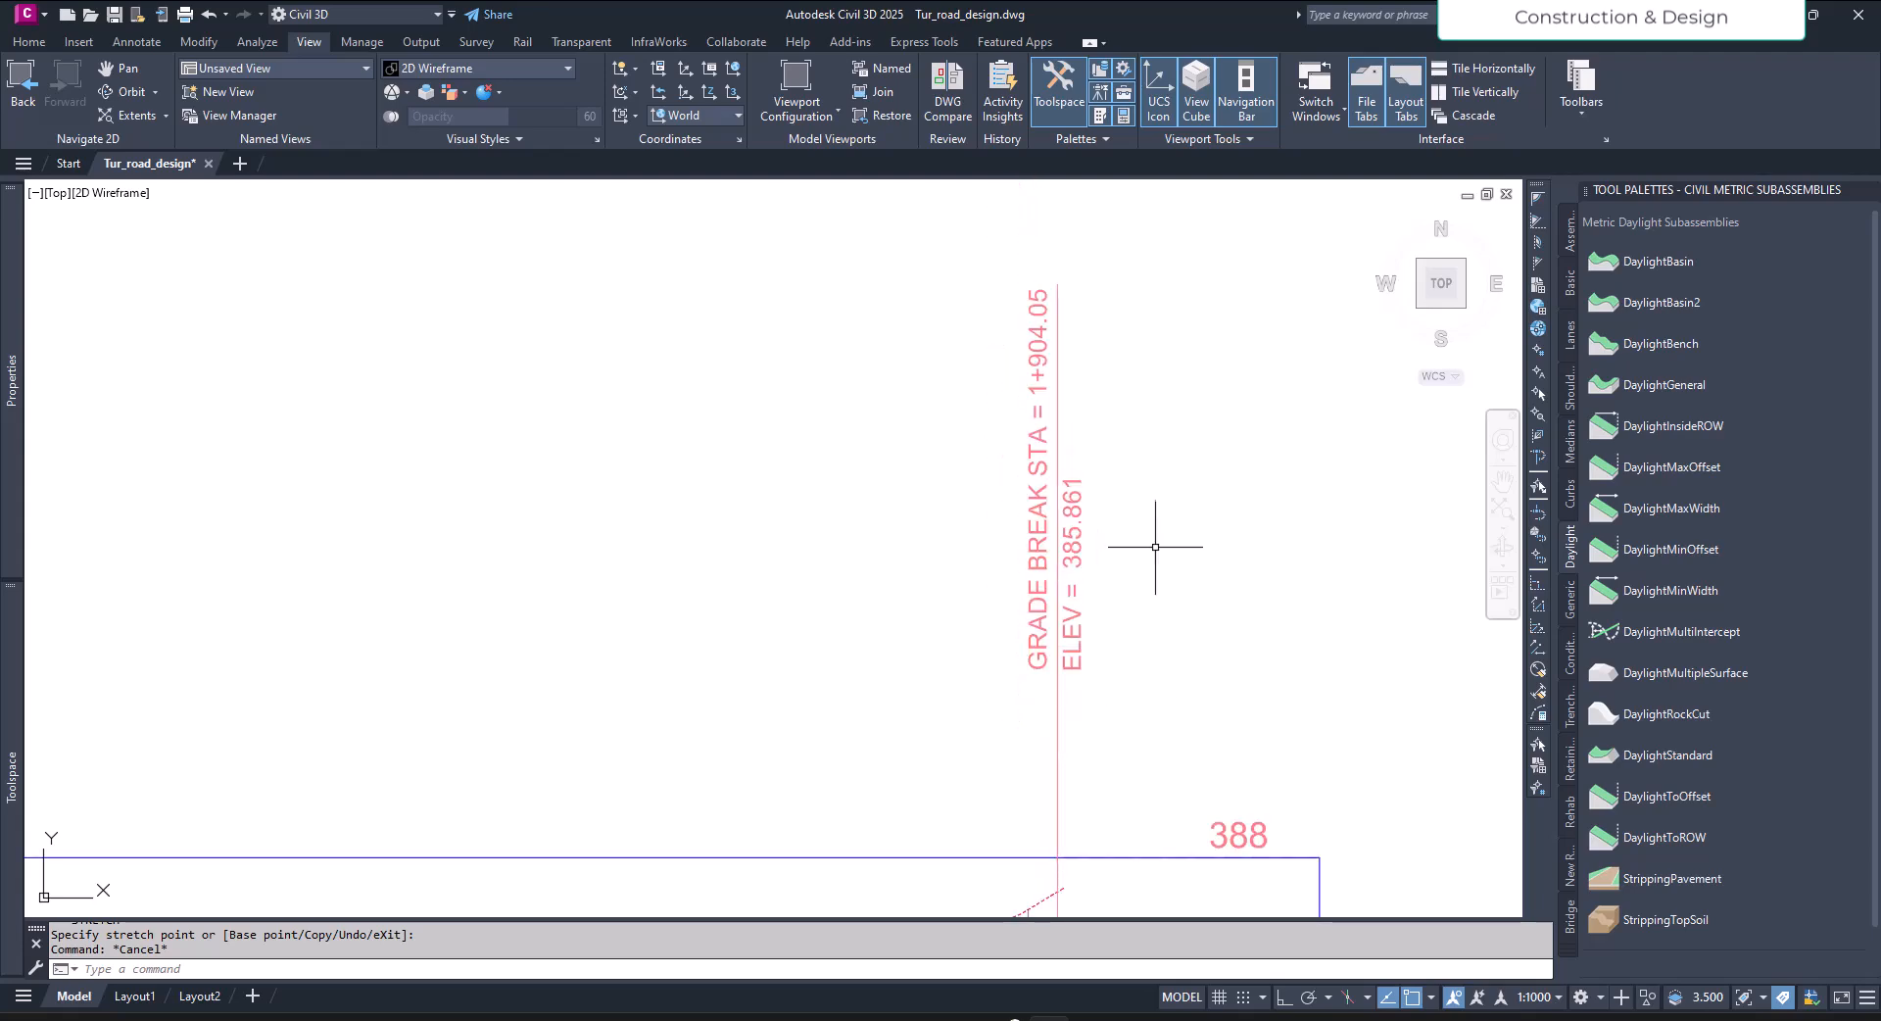
middle_click_drag(1147, 600, 1130, 387)
scroll(1055, 873, "up", 4)
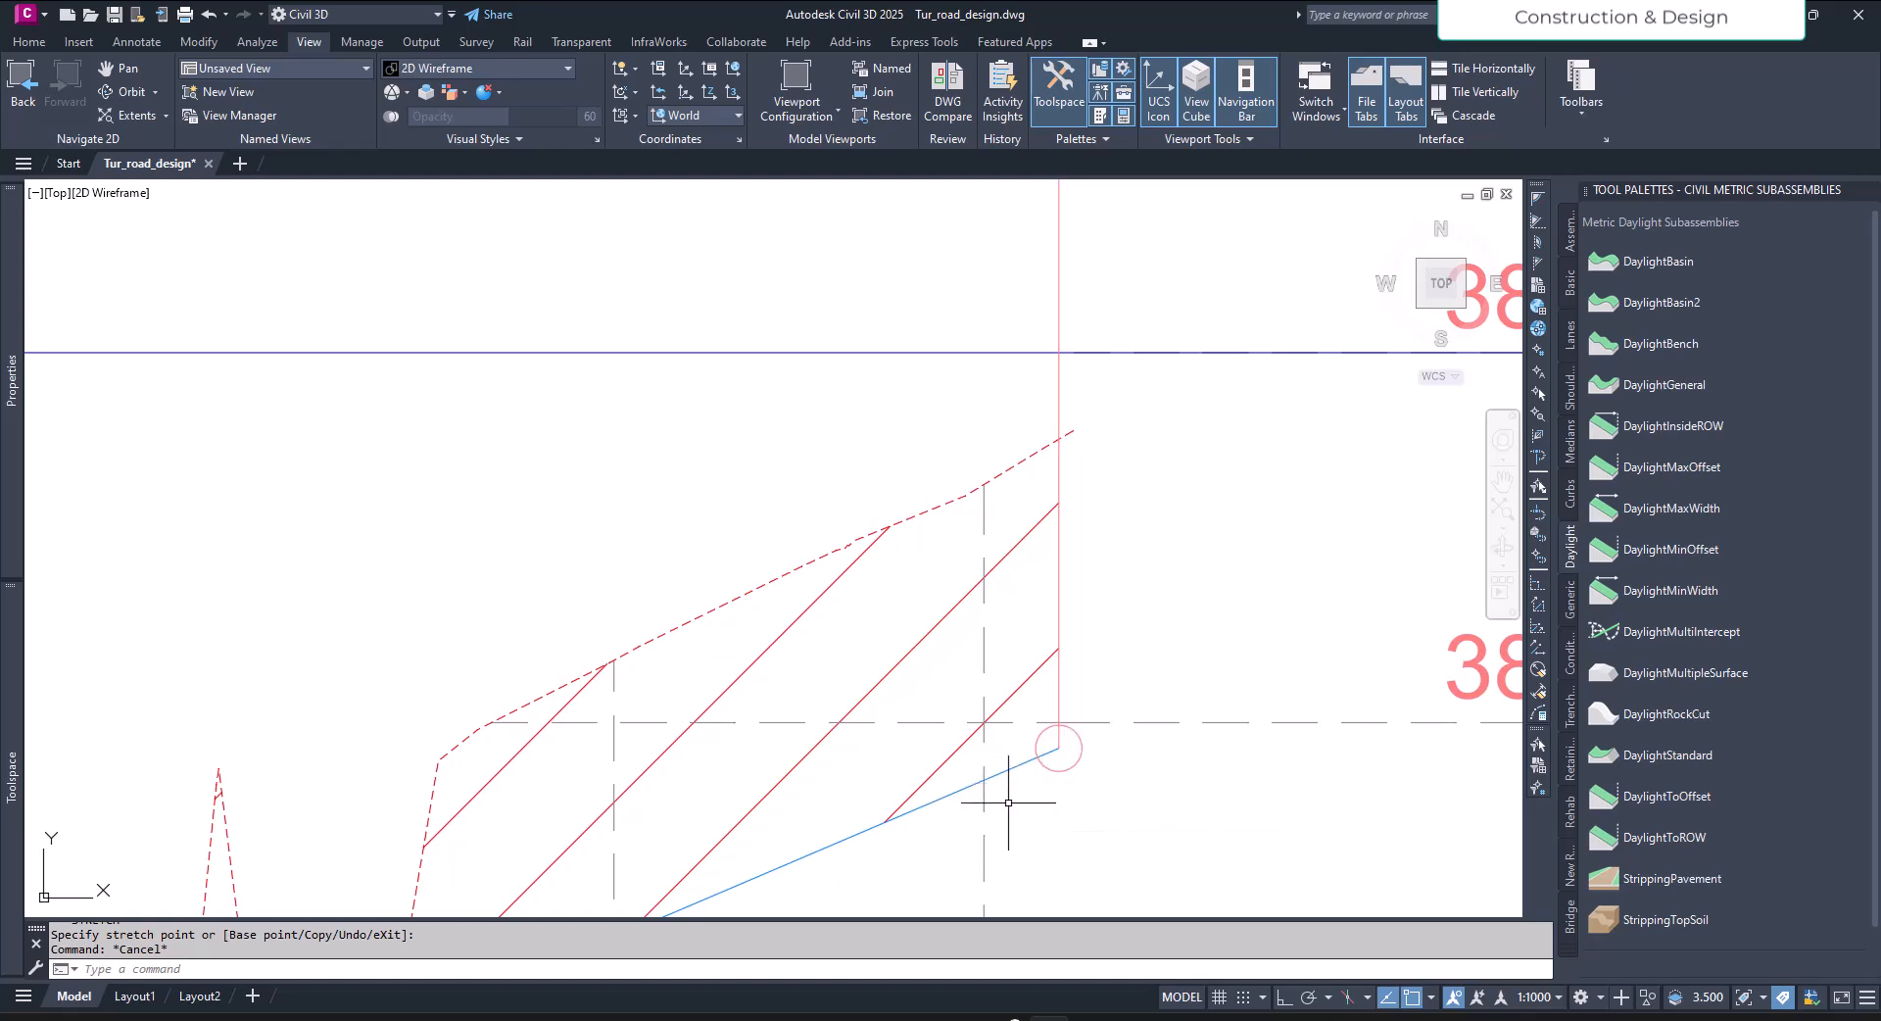
Check the design profile's end point against its grade break label and the end of the existing ground profile.
left_click(1005, 770)
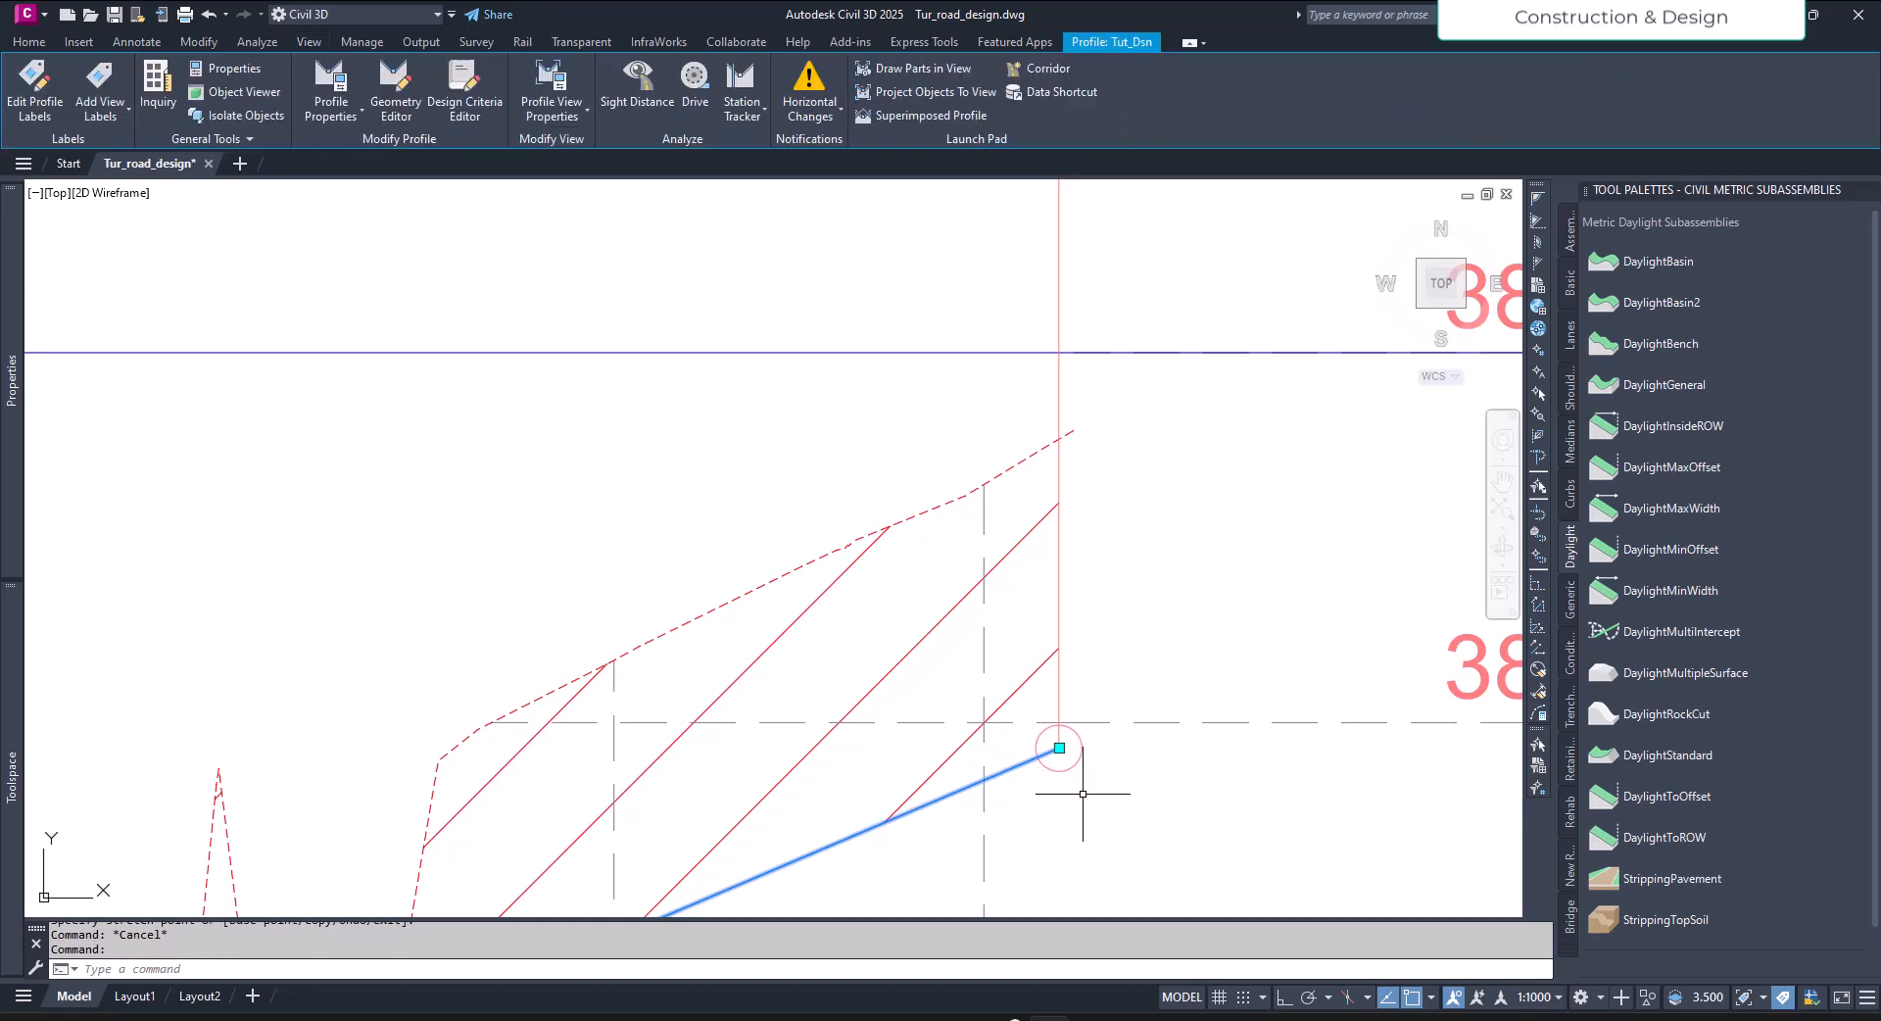
scroll(1073, 804, "up", 8)
middle_click_drag(1178, 452, 1187, 549)
key("Escape")
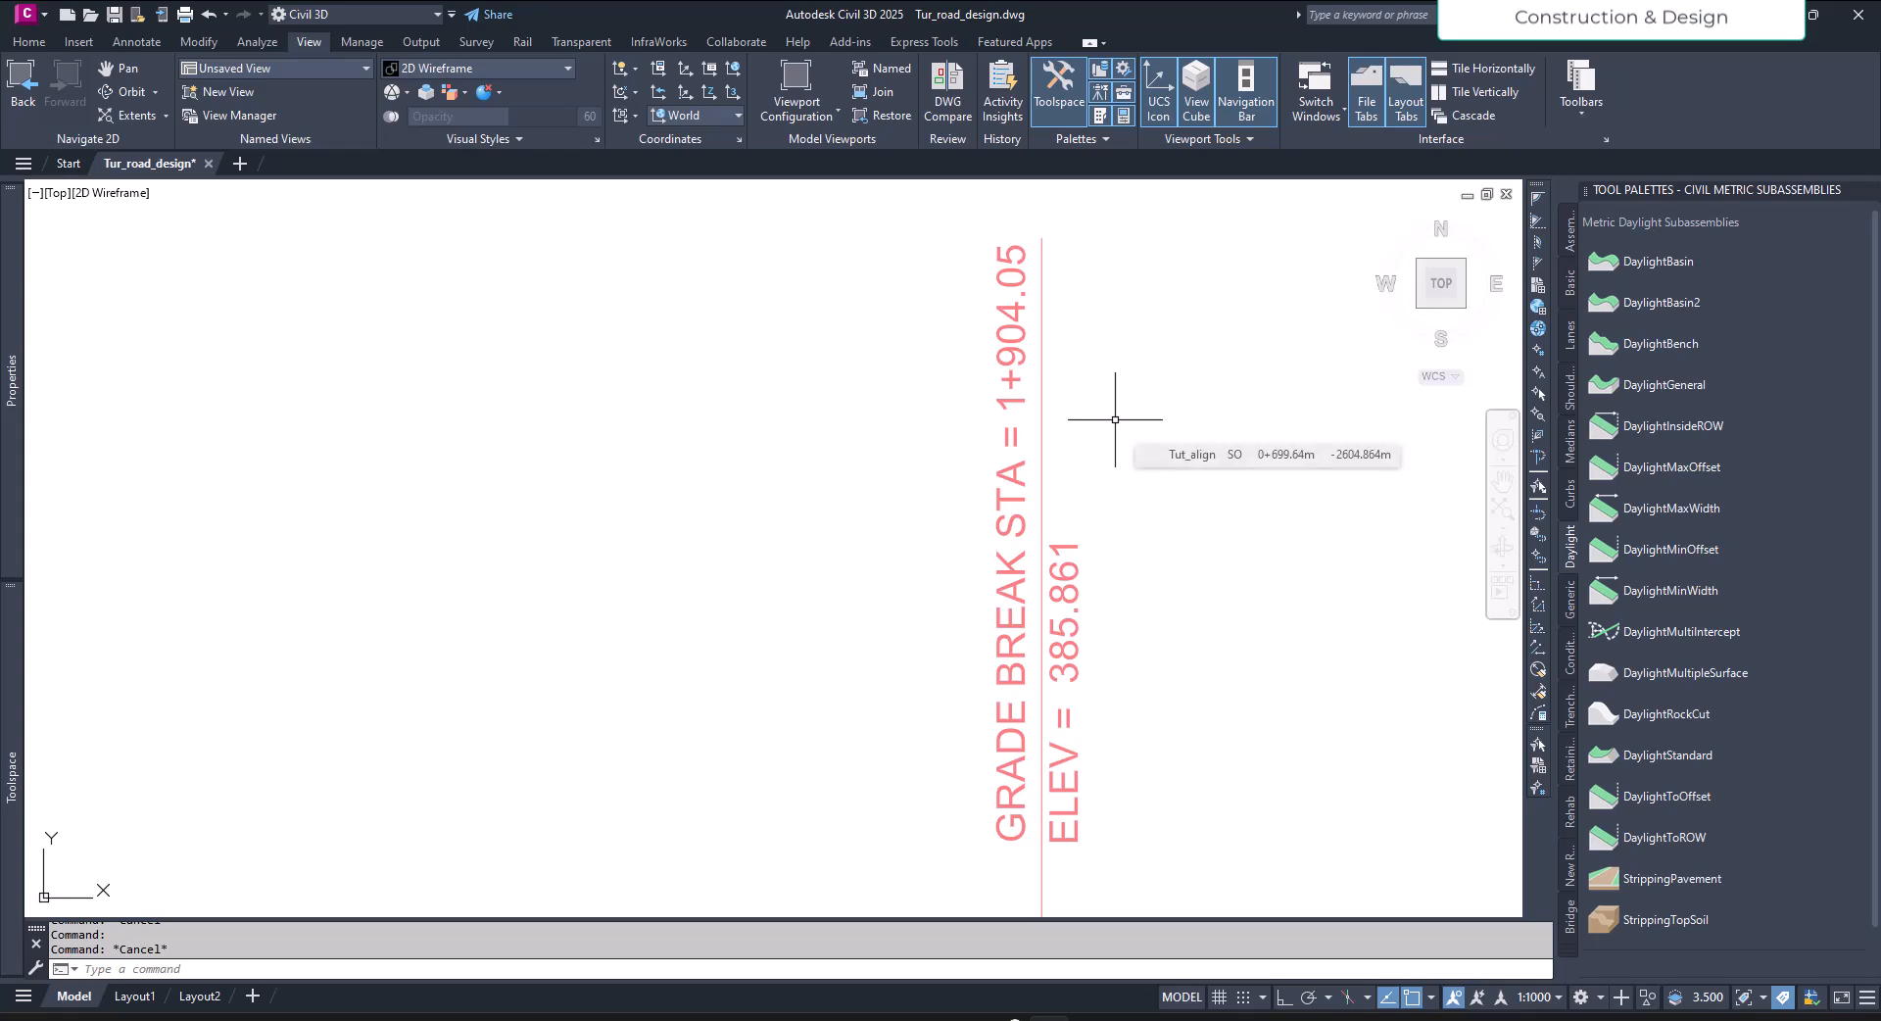
scroll(1115, 420, "down", 5)
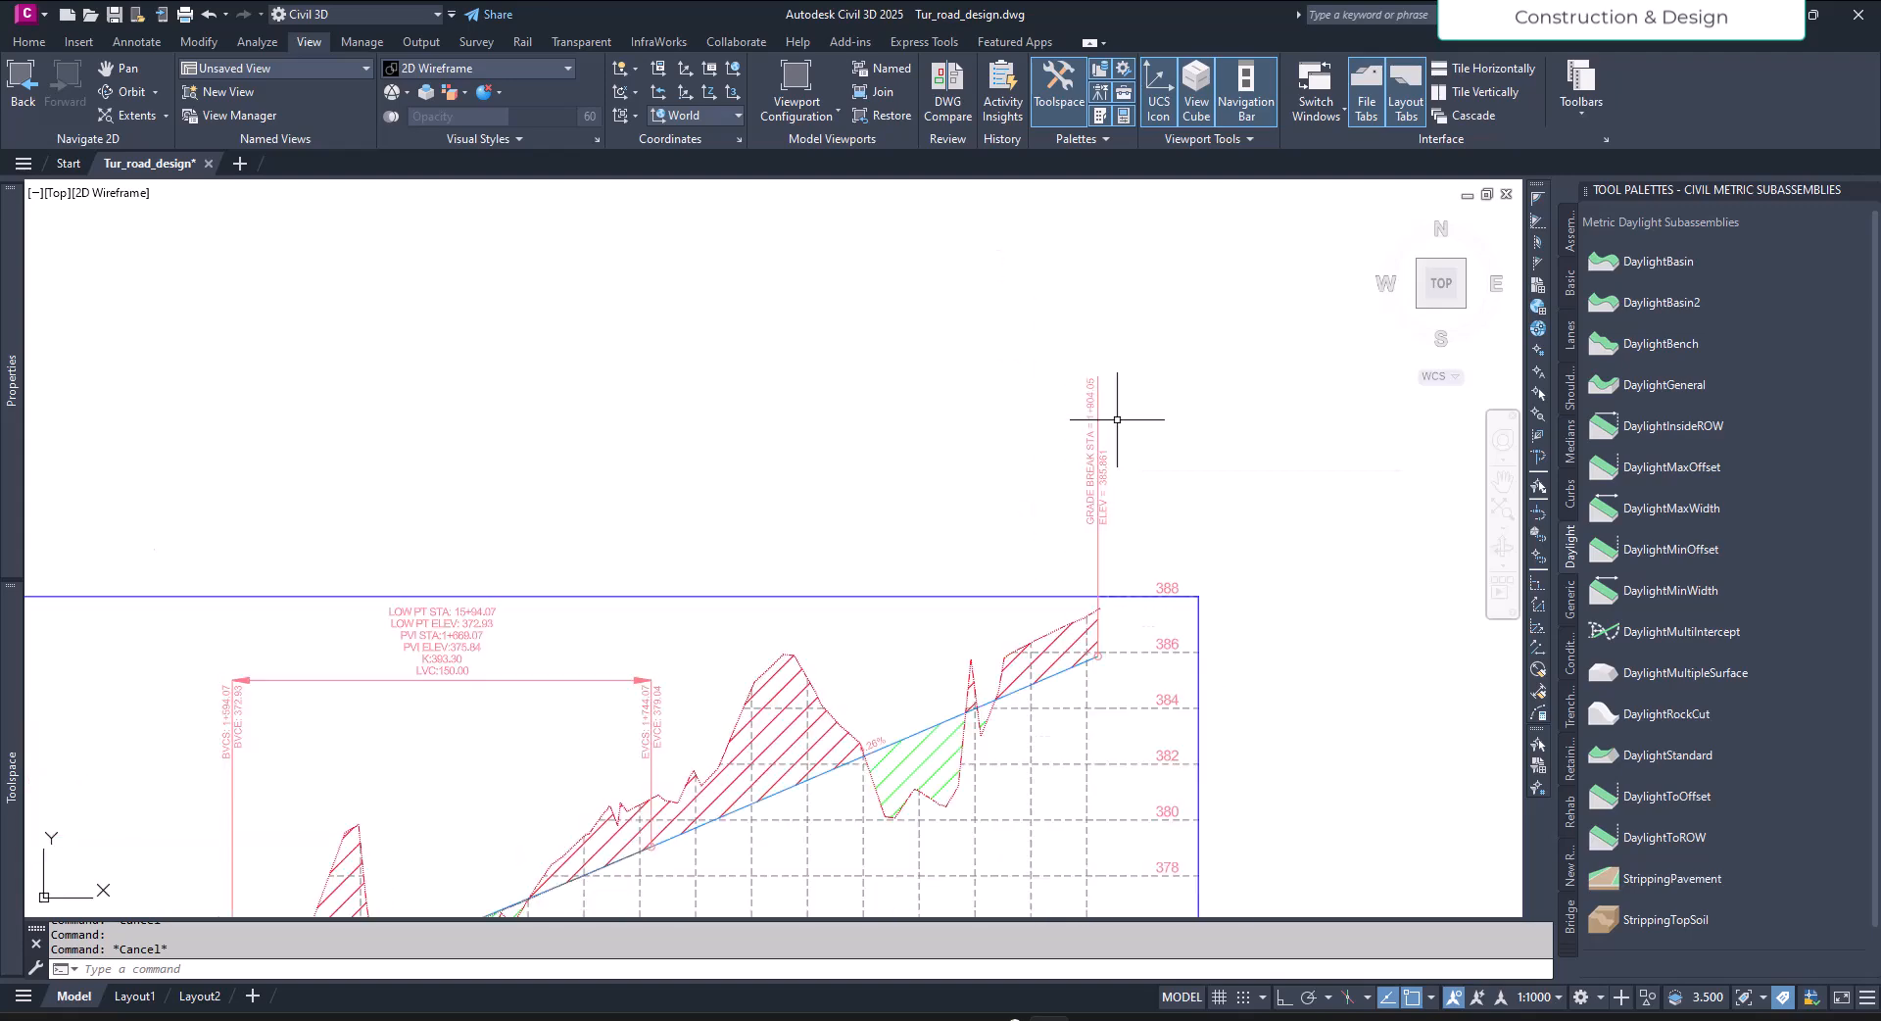
scroll(1108, 521, "up", 5)
middle_click_drag(1133, 567, 1145, 621)
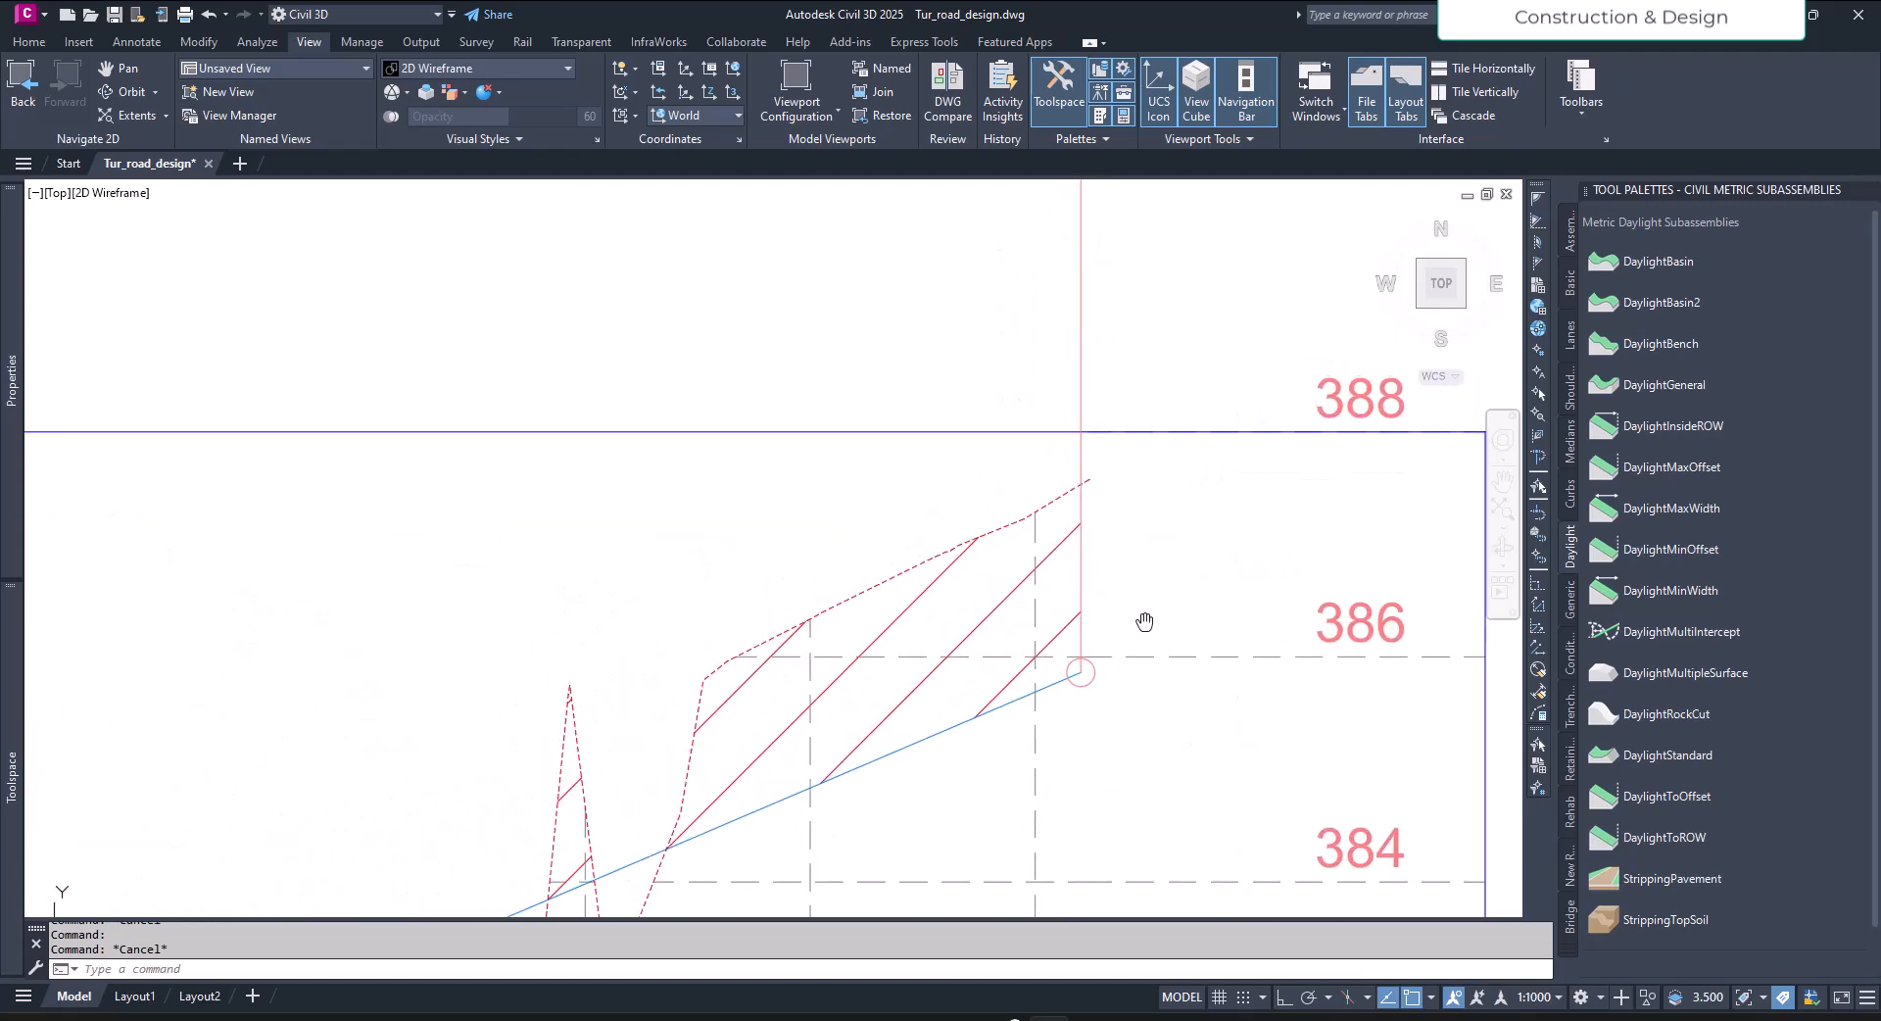
left_click(1049, 684)
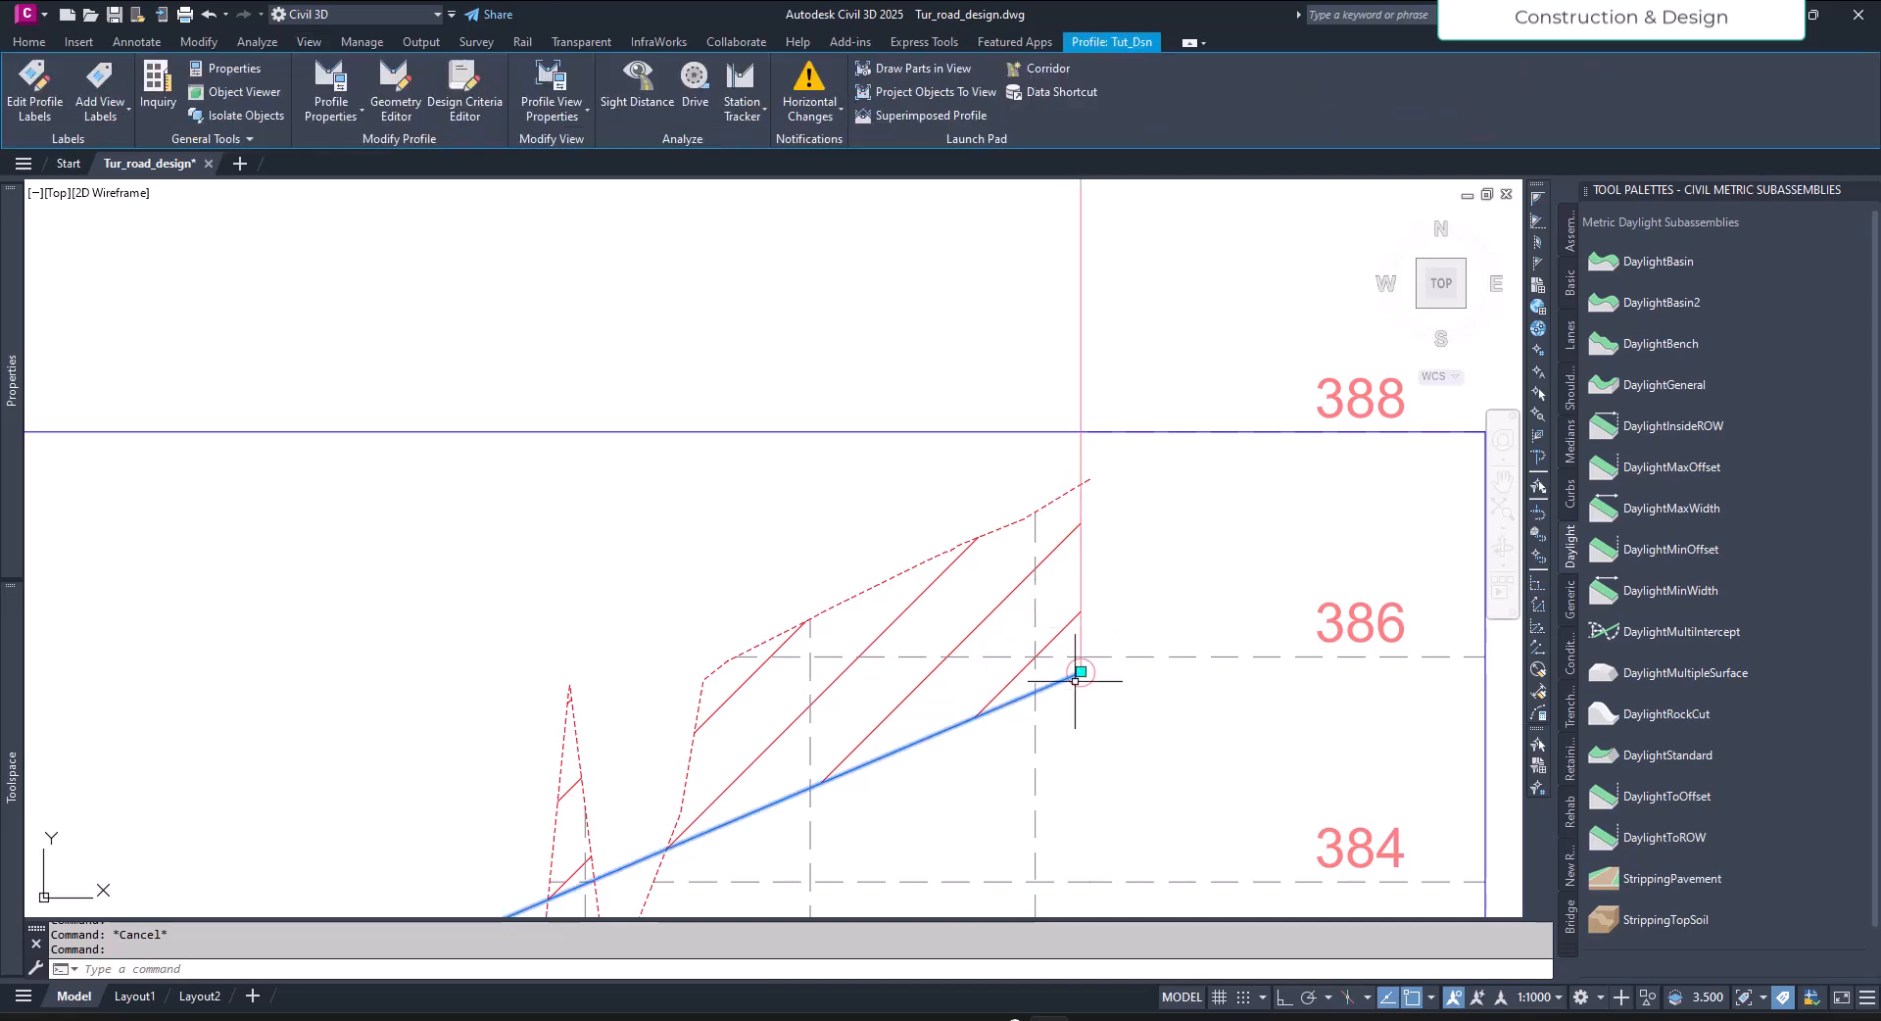
key("Escape")
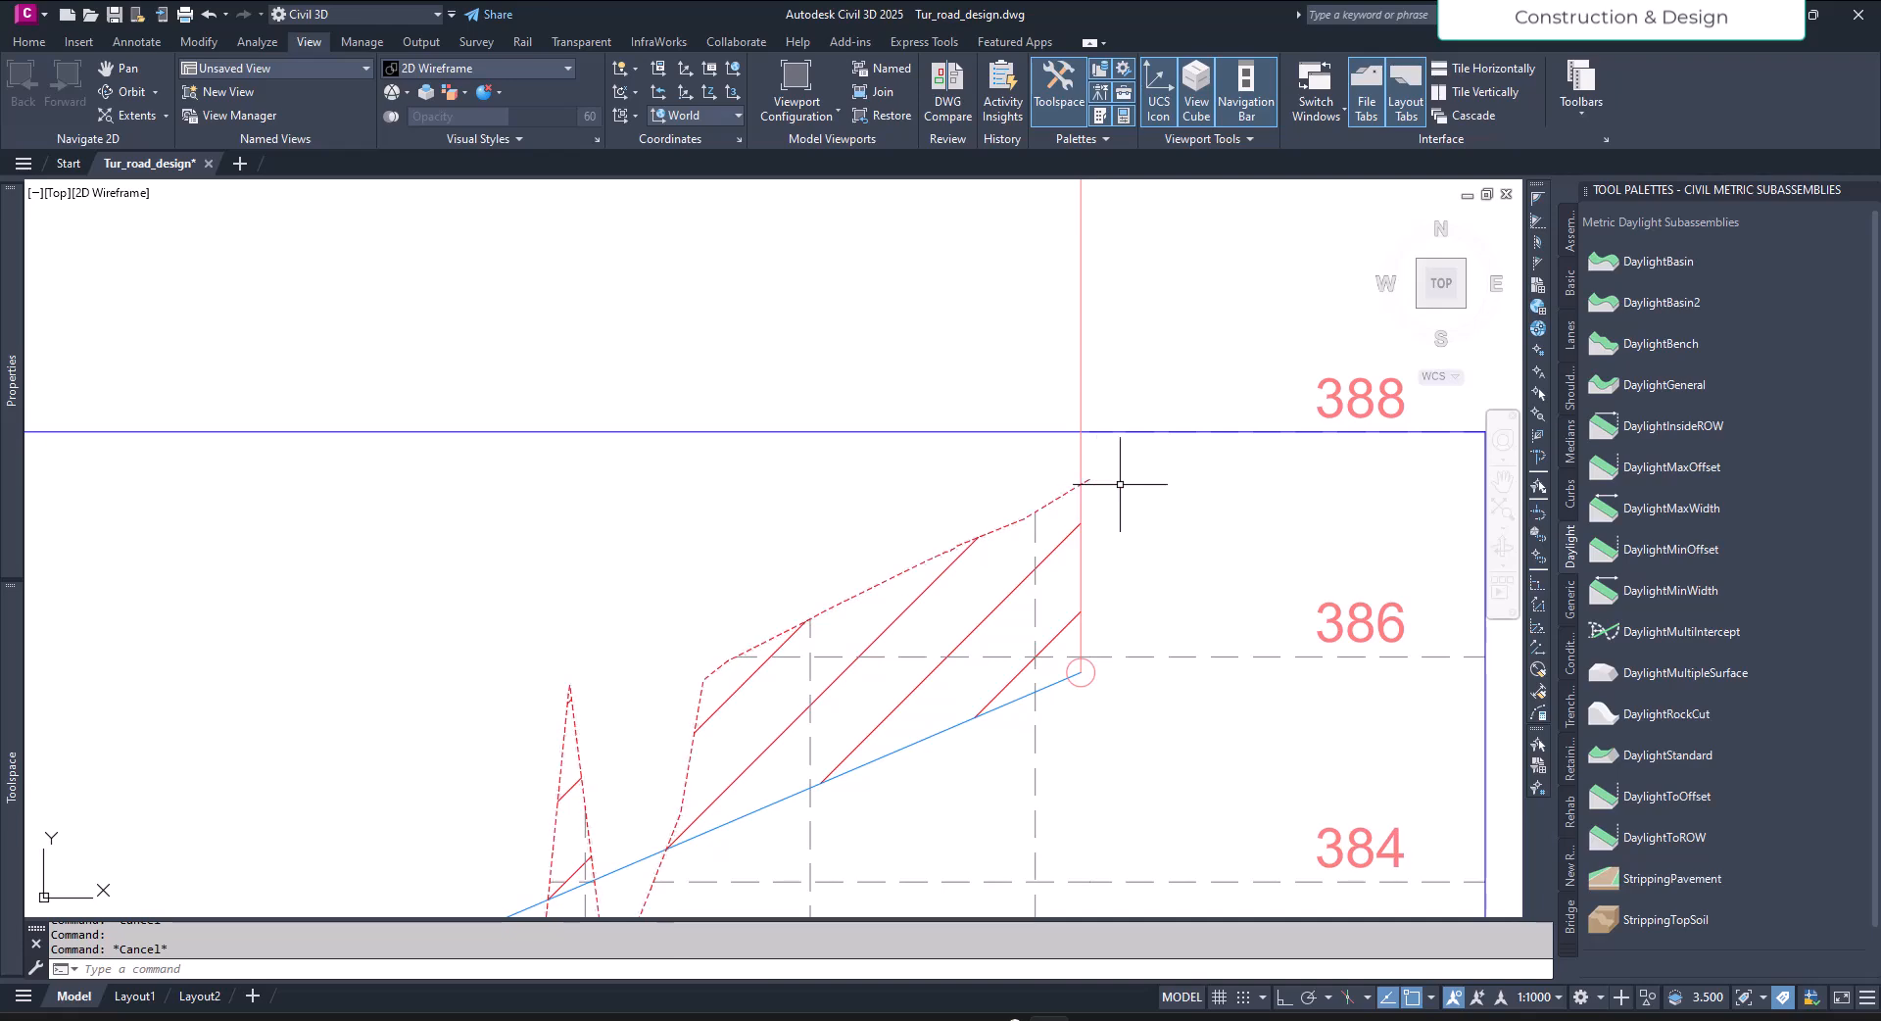
Draw a vertical construction line through the end of the existing ground profile, with Ortho on.
type("x")
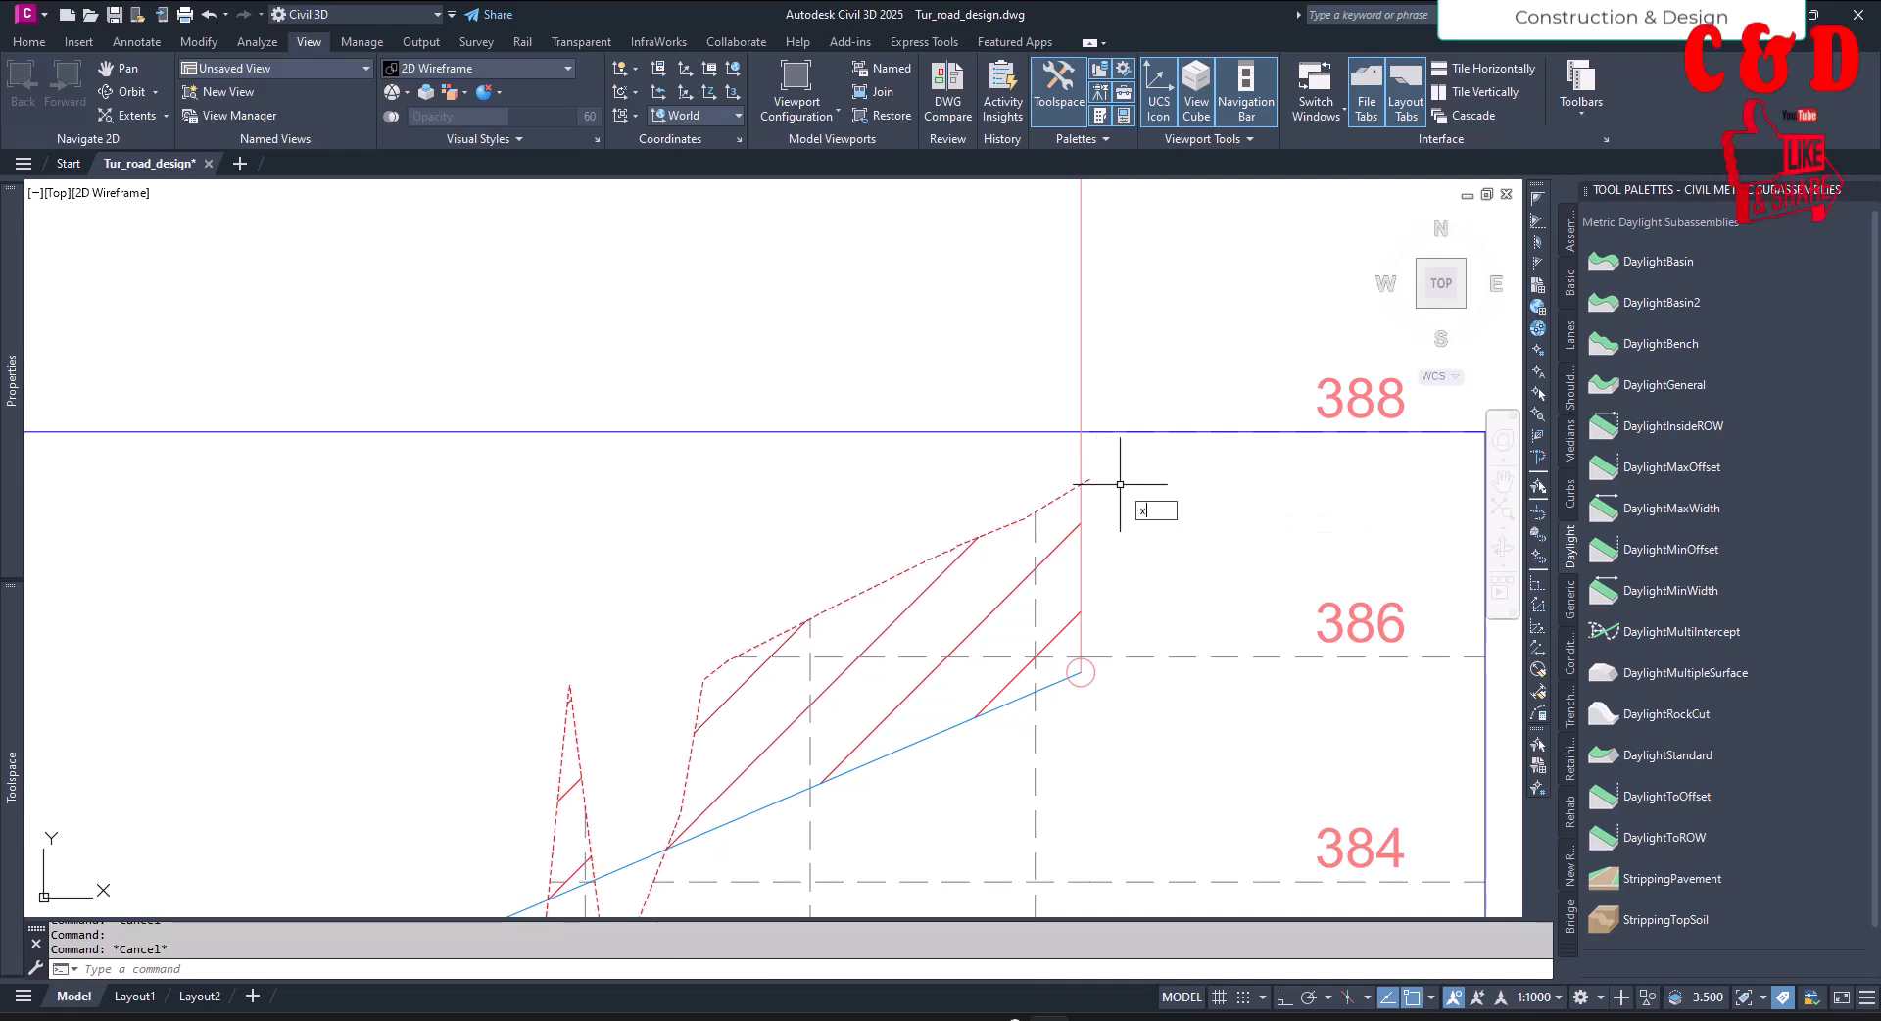
type("l")
key("Return")
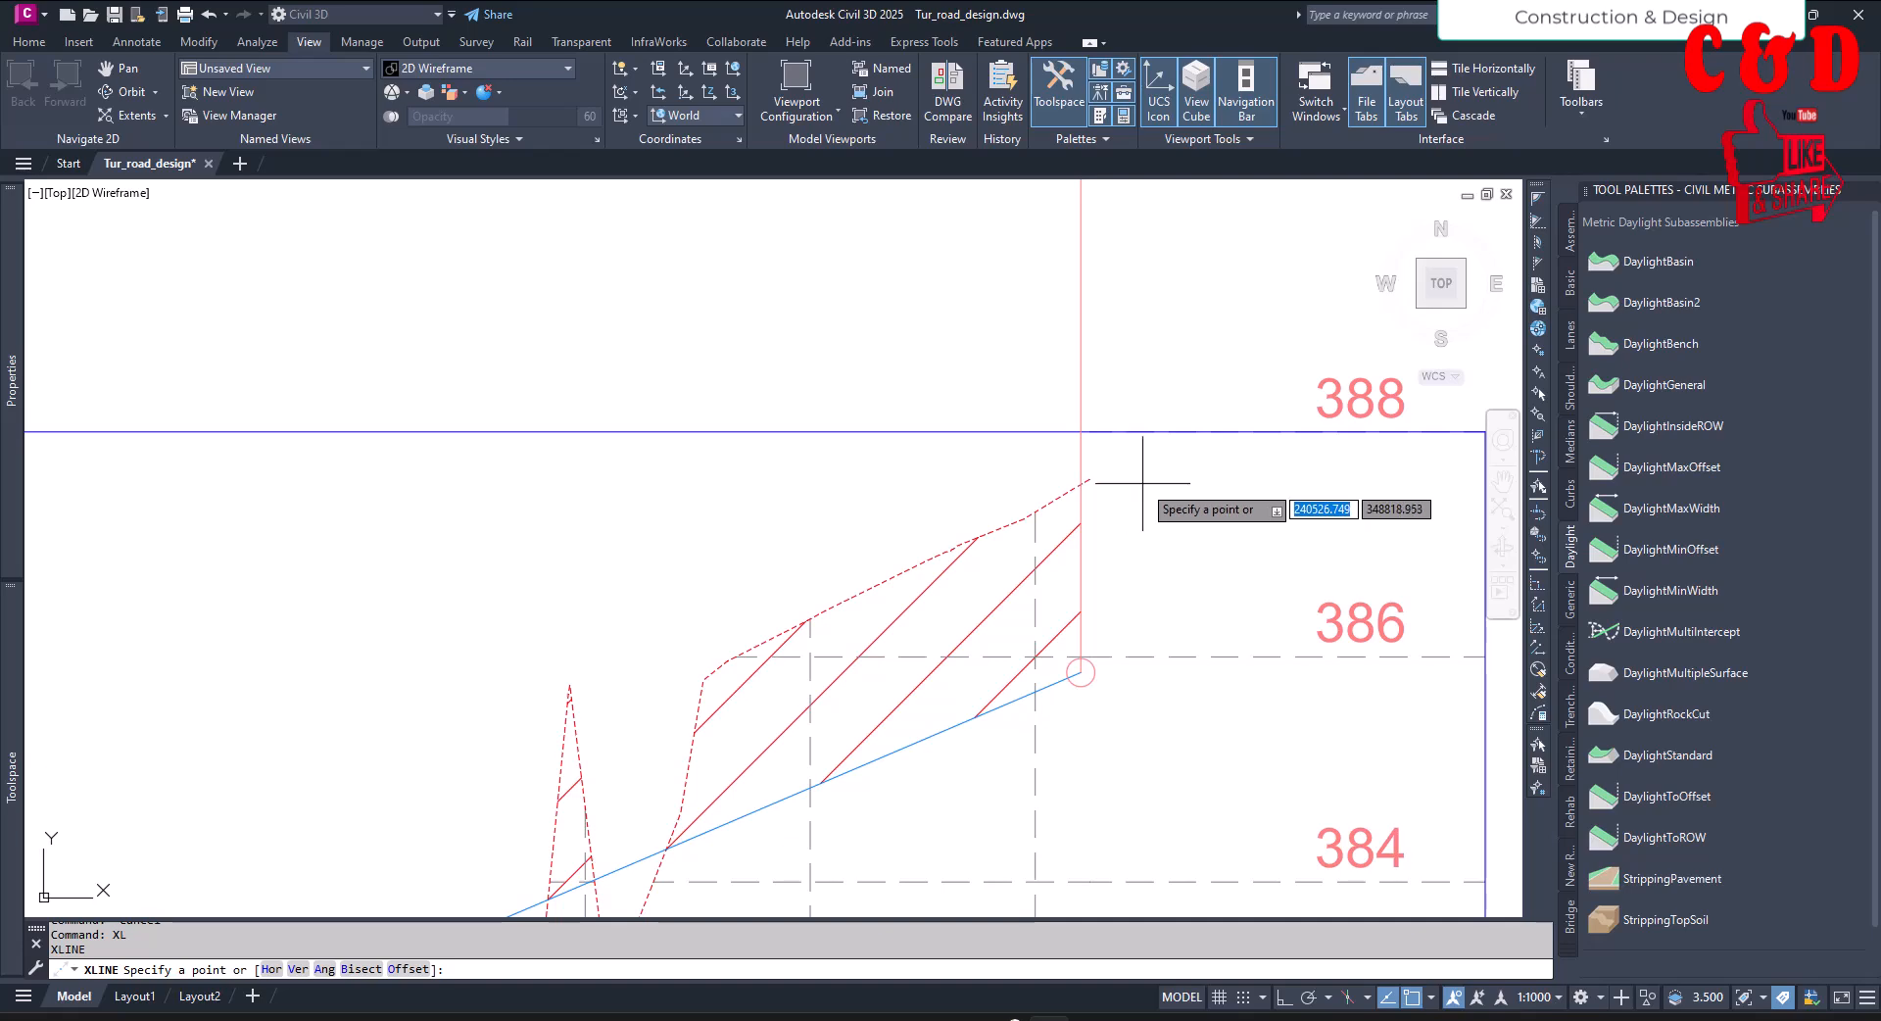
left_click(1089, 479)
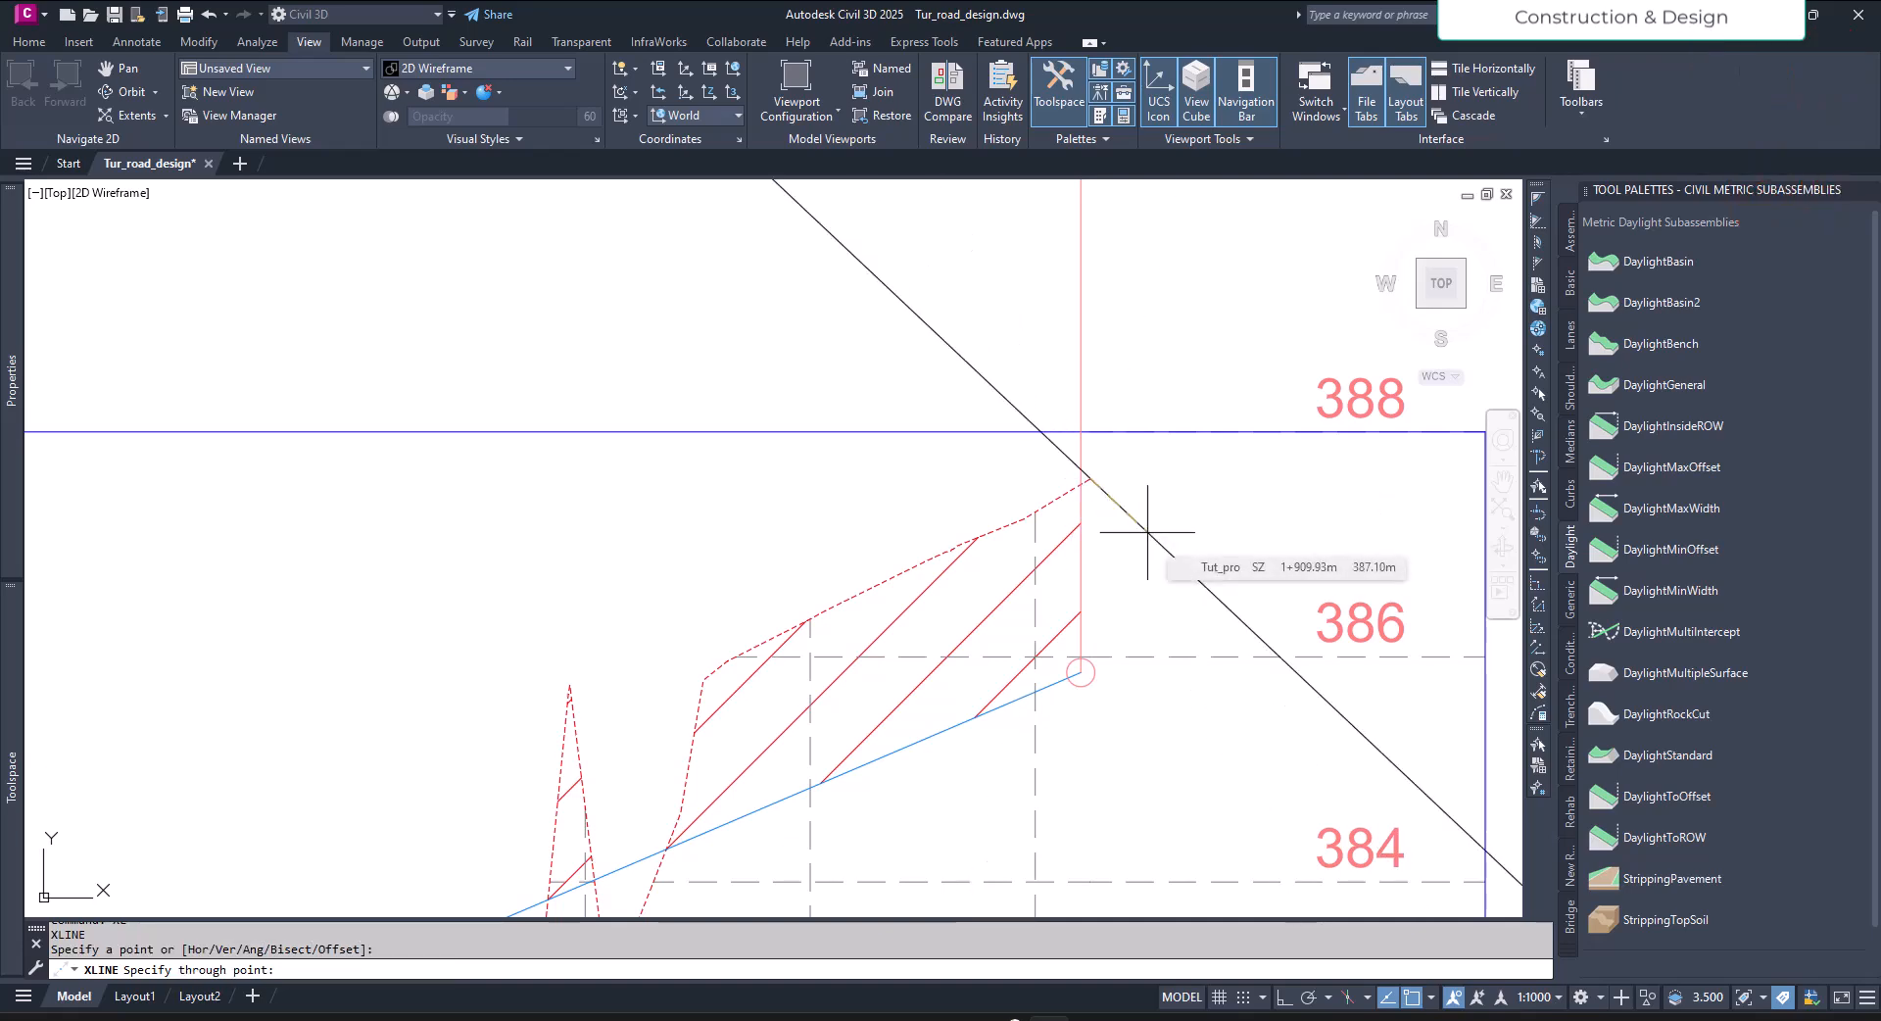
key("F8")
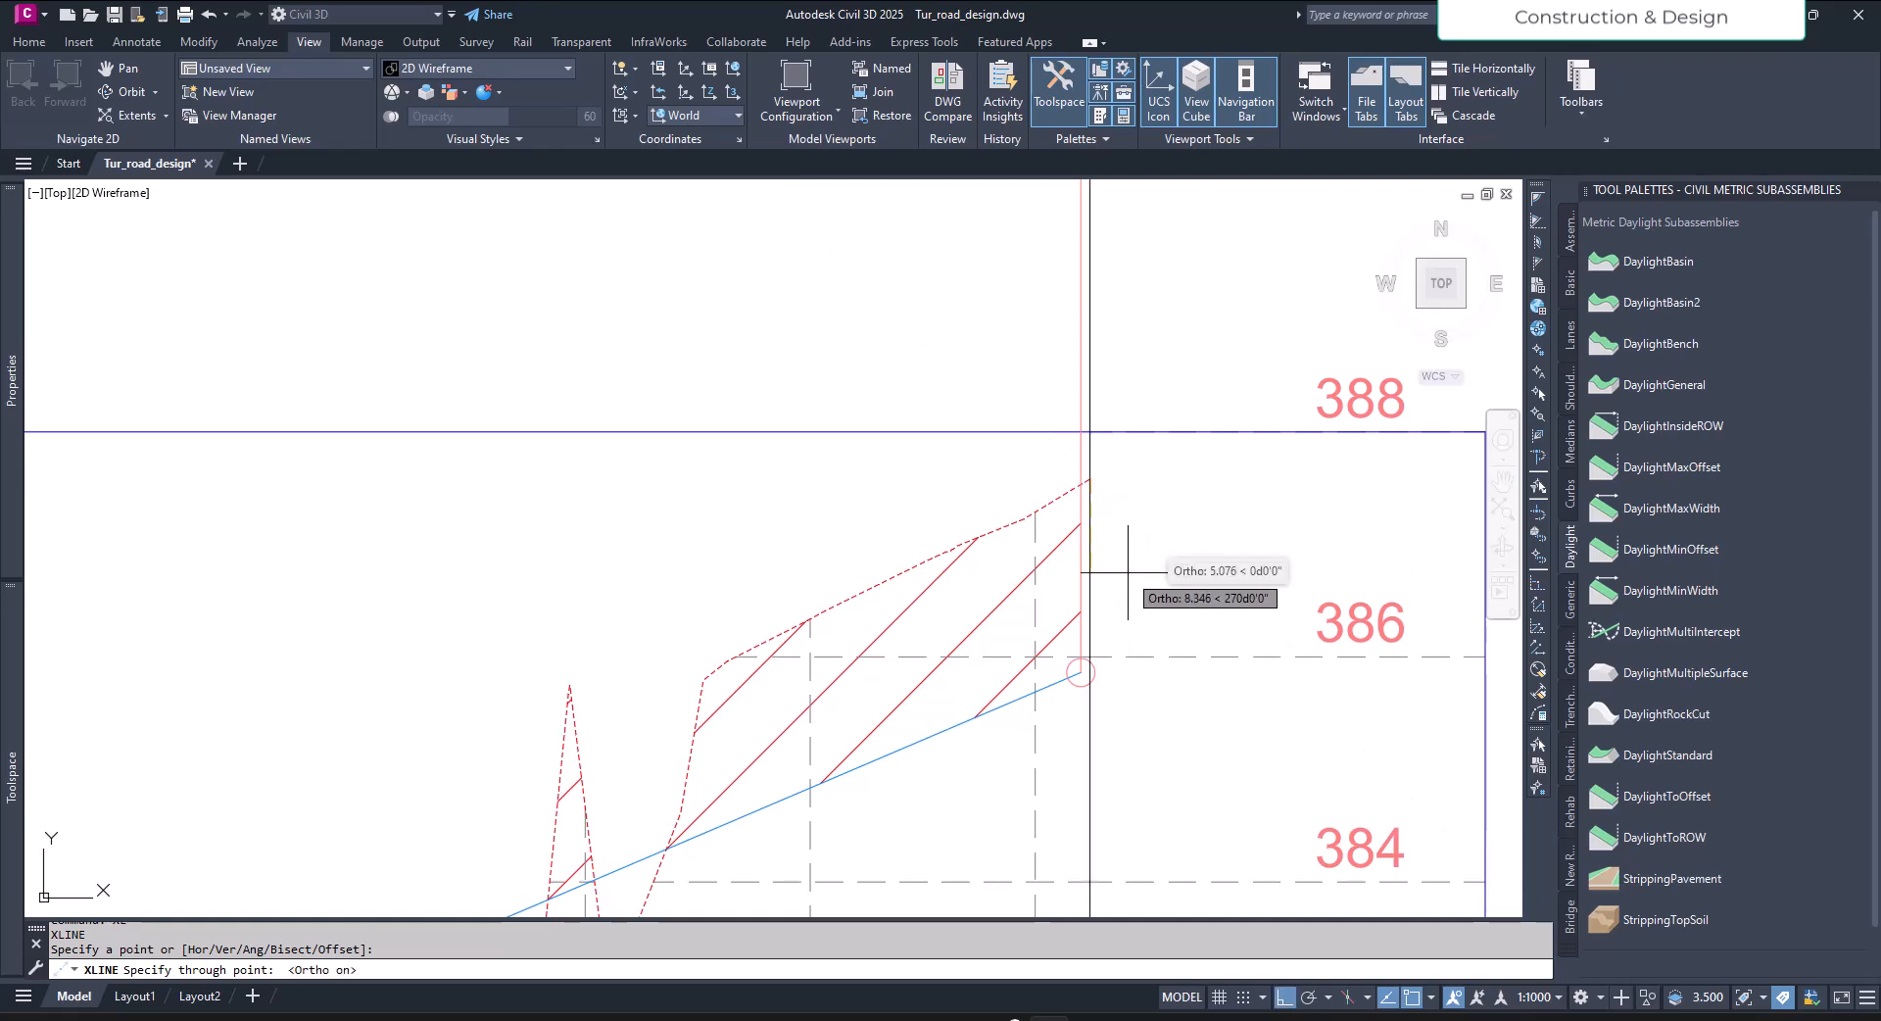
left_click(1138, 607)
key("Escape")
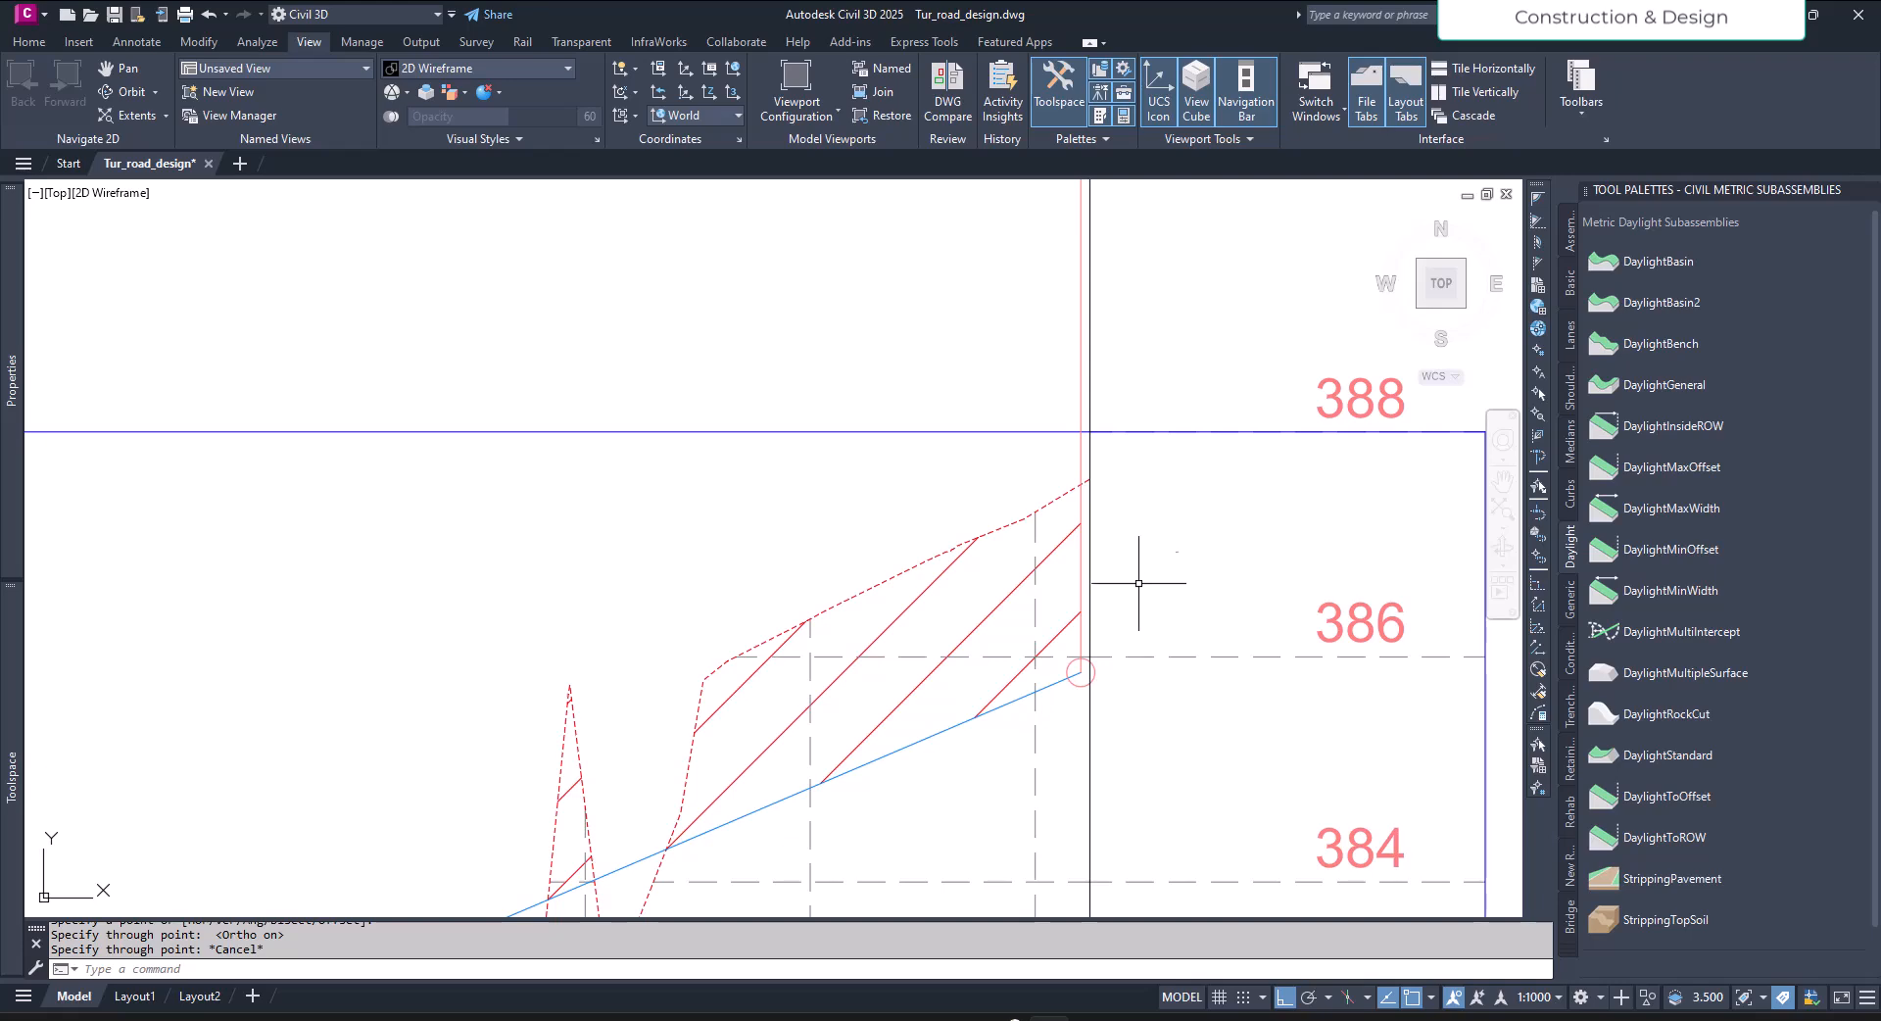
Stretch the design profile's end point to the vertical construction line, at station 1+904.86 and elevation 385.913.
scroll(1101, 659, "up", 4)
left_click(998, 702)
scroll(1063, 683, "up", 4)
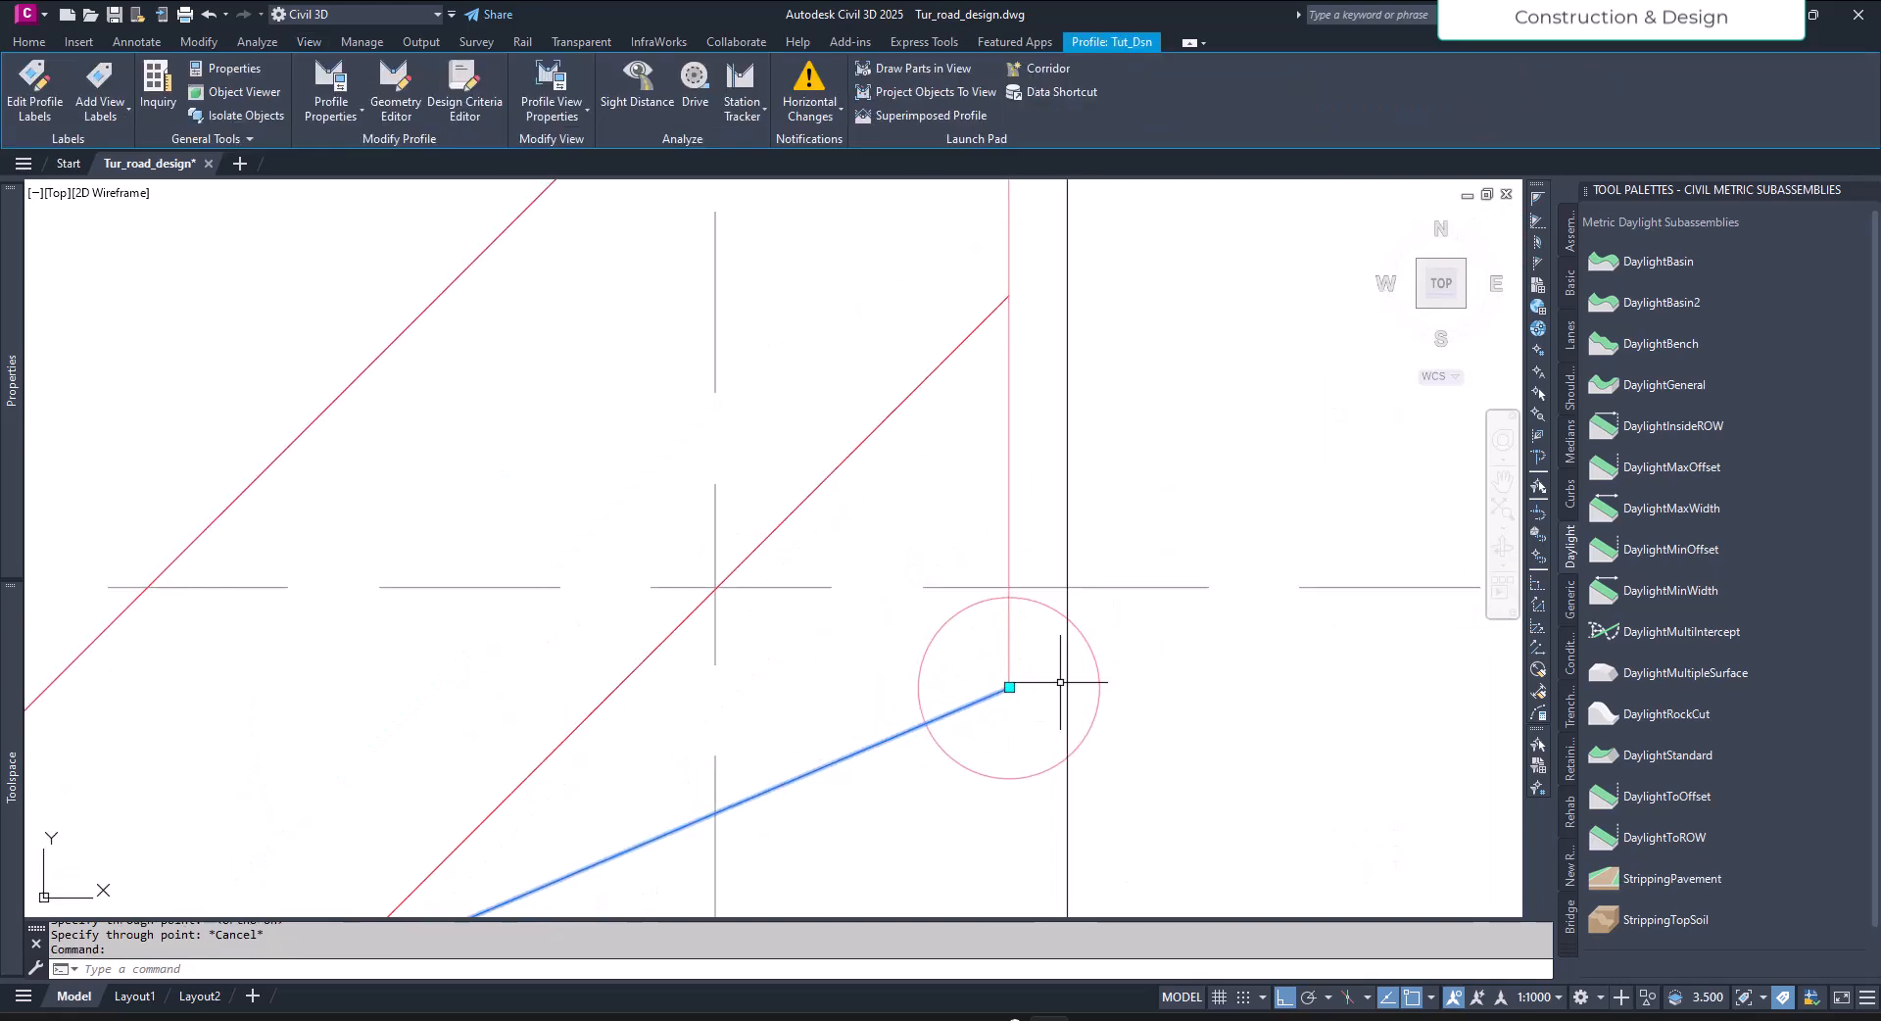
left_click(1009, 687)
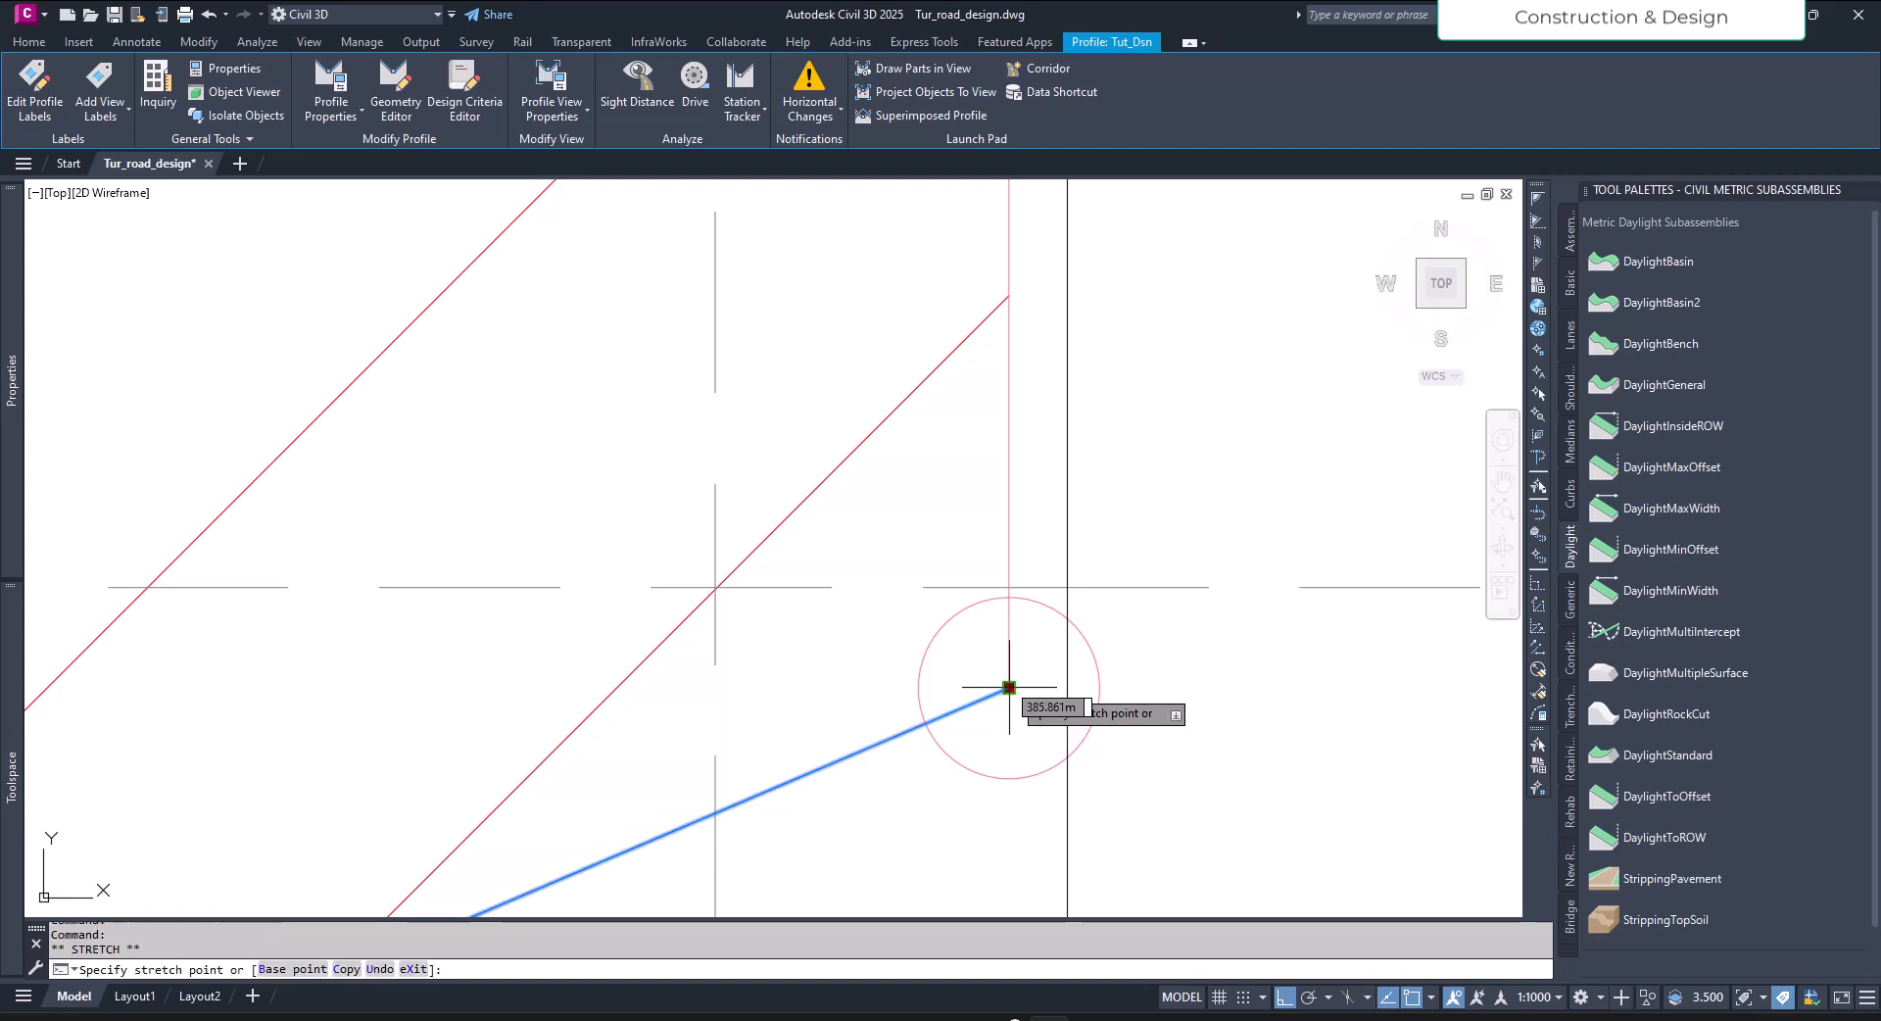
left_click(1067, 650)
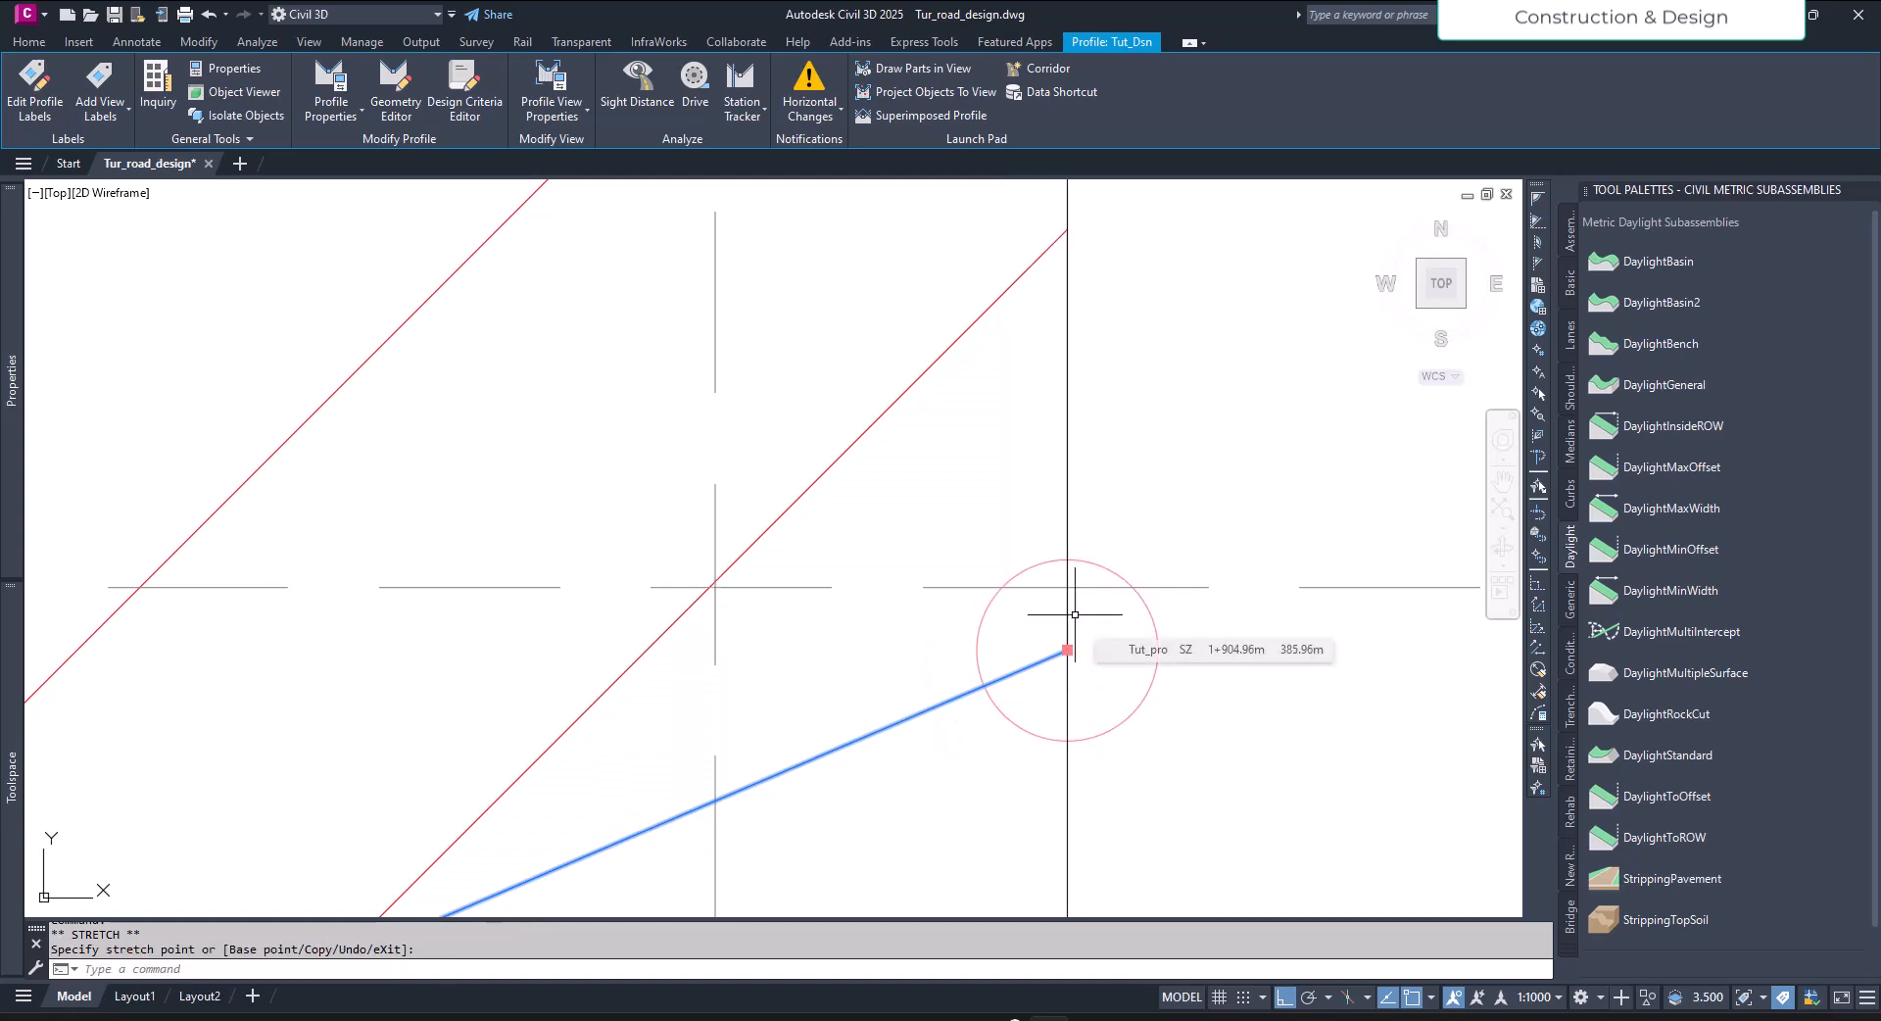
Check the extended design profile's end point against the existing ground profile's end and the grade break label.
scroll(1098, 661, "down", 5)
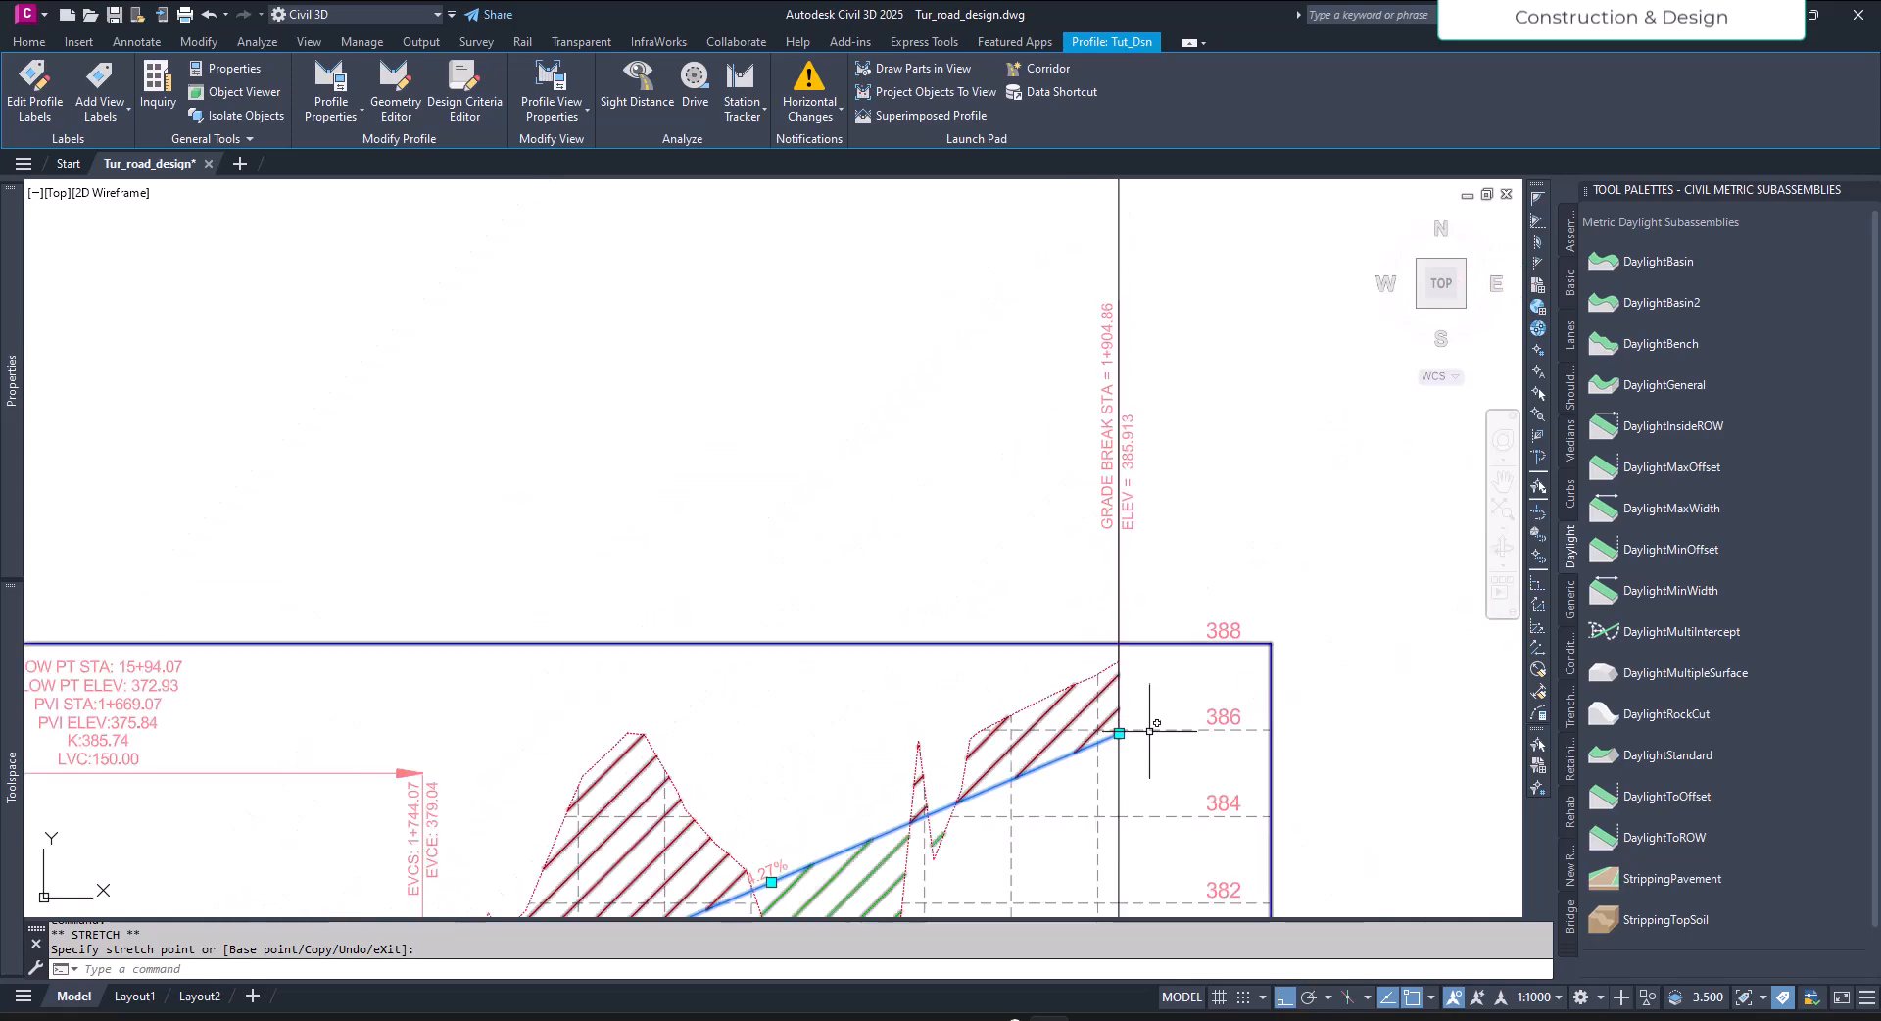
scroll(1145, 706, "up", 5)
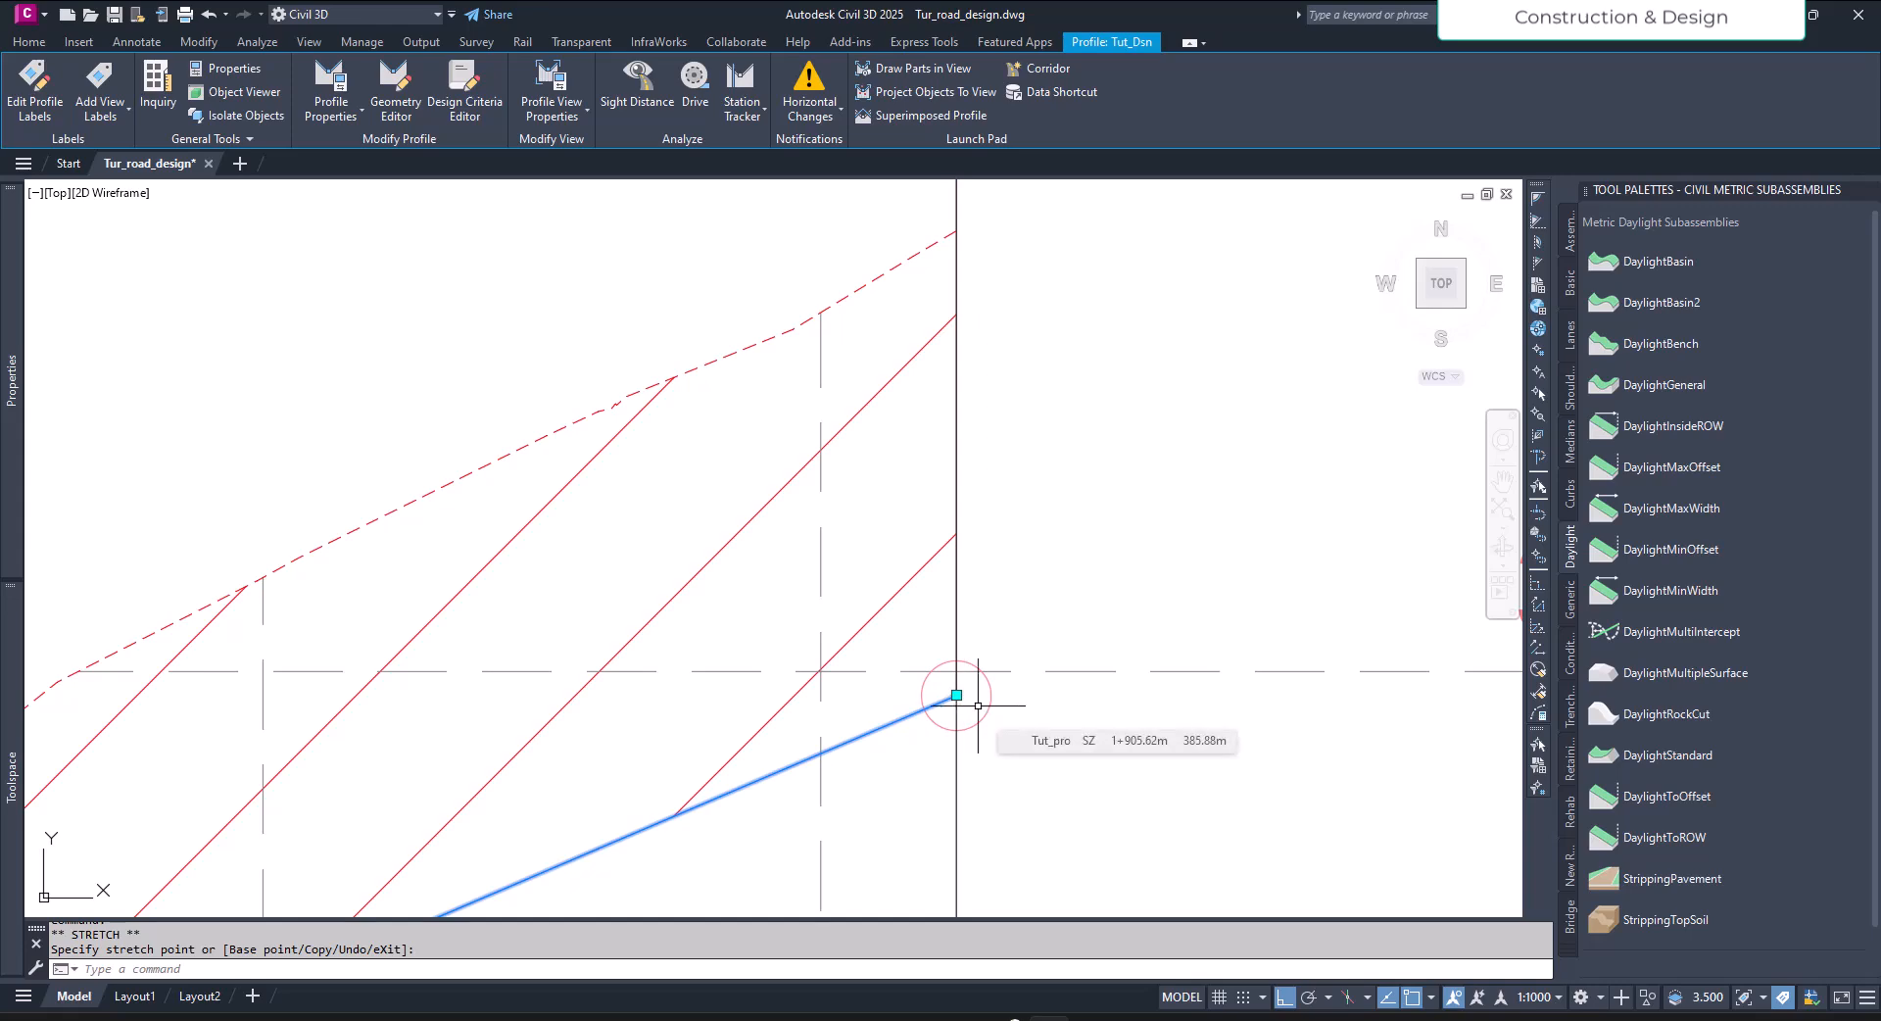
scroll(1138, 755, "down", 3)
scroll(1115, 381, "up", 5)
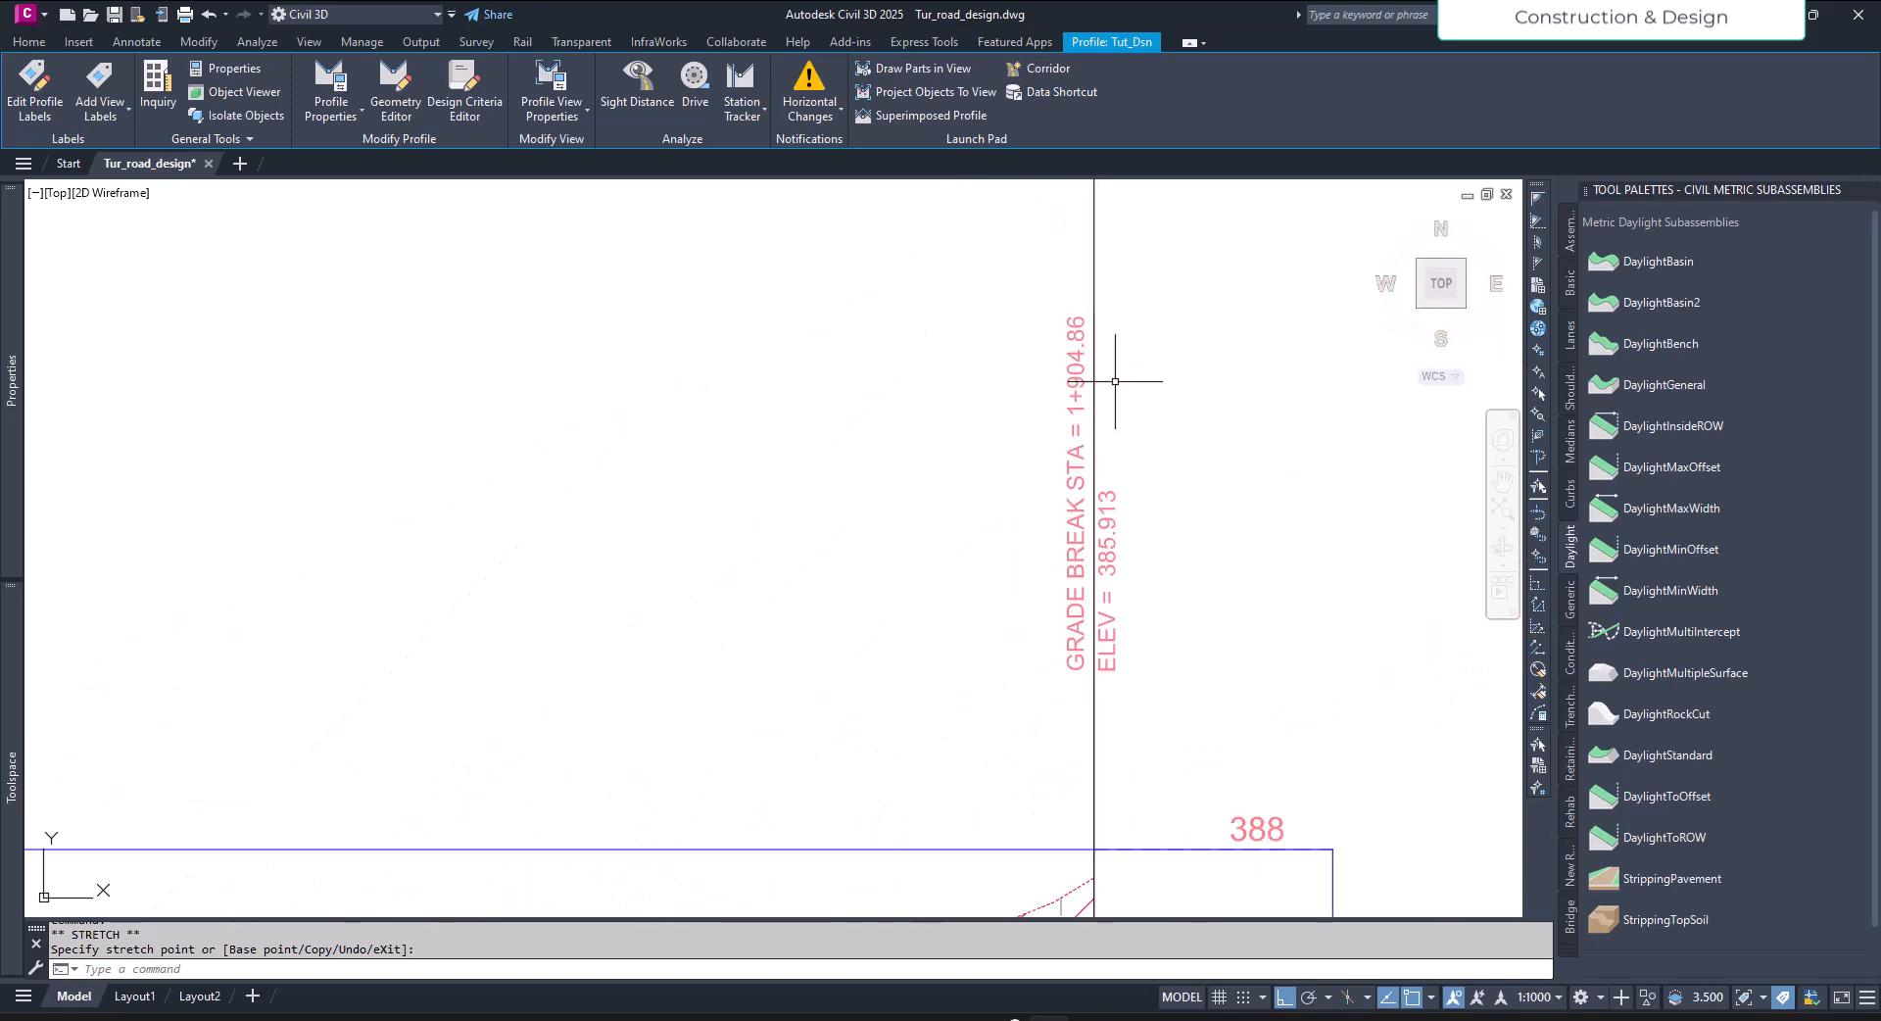
key("Escape")
Check the road alignment's end station and length in its station control properties, leaving them unedited.
scroll(1126, 441, "down", 4)
scroll(1157, 446, "down", 8)
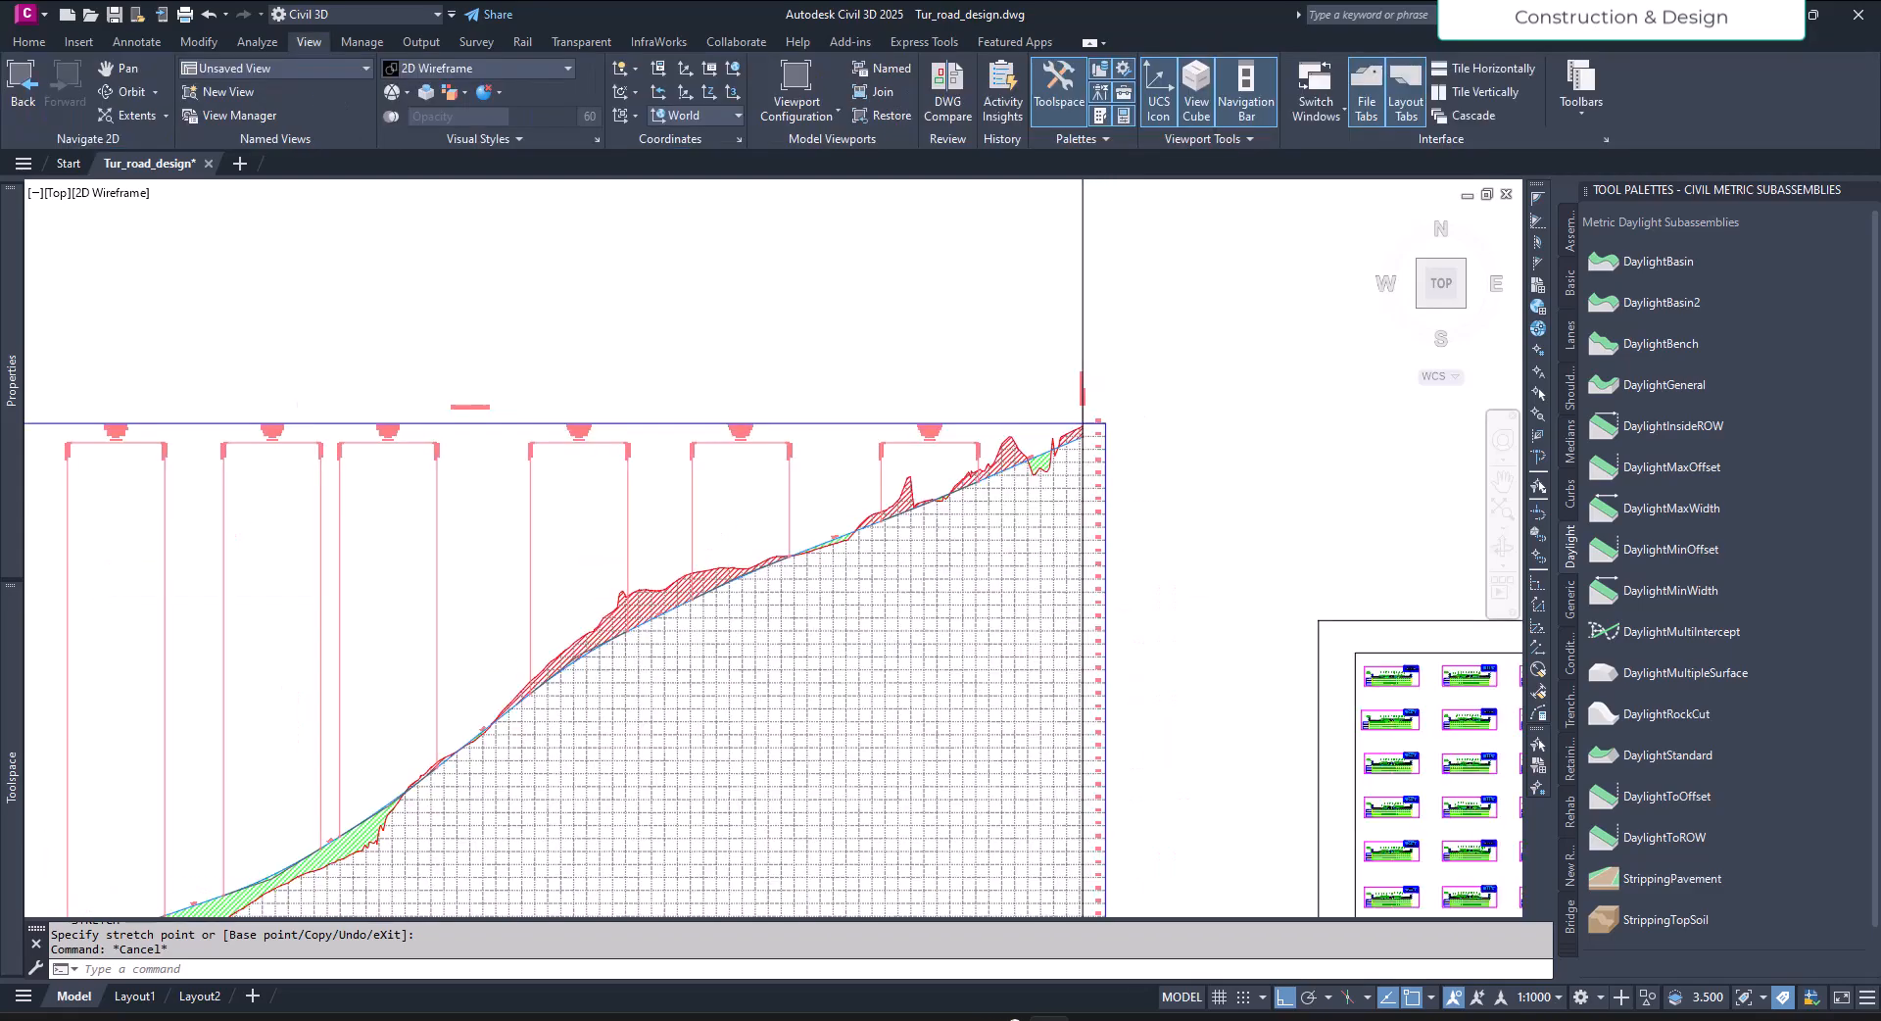
scroll(882, 373, "up", 10)
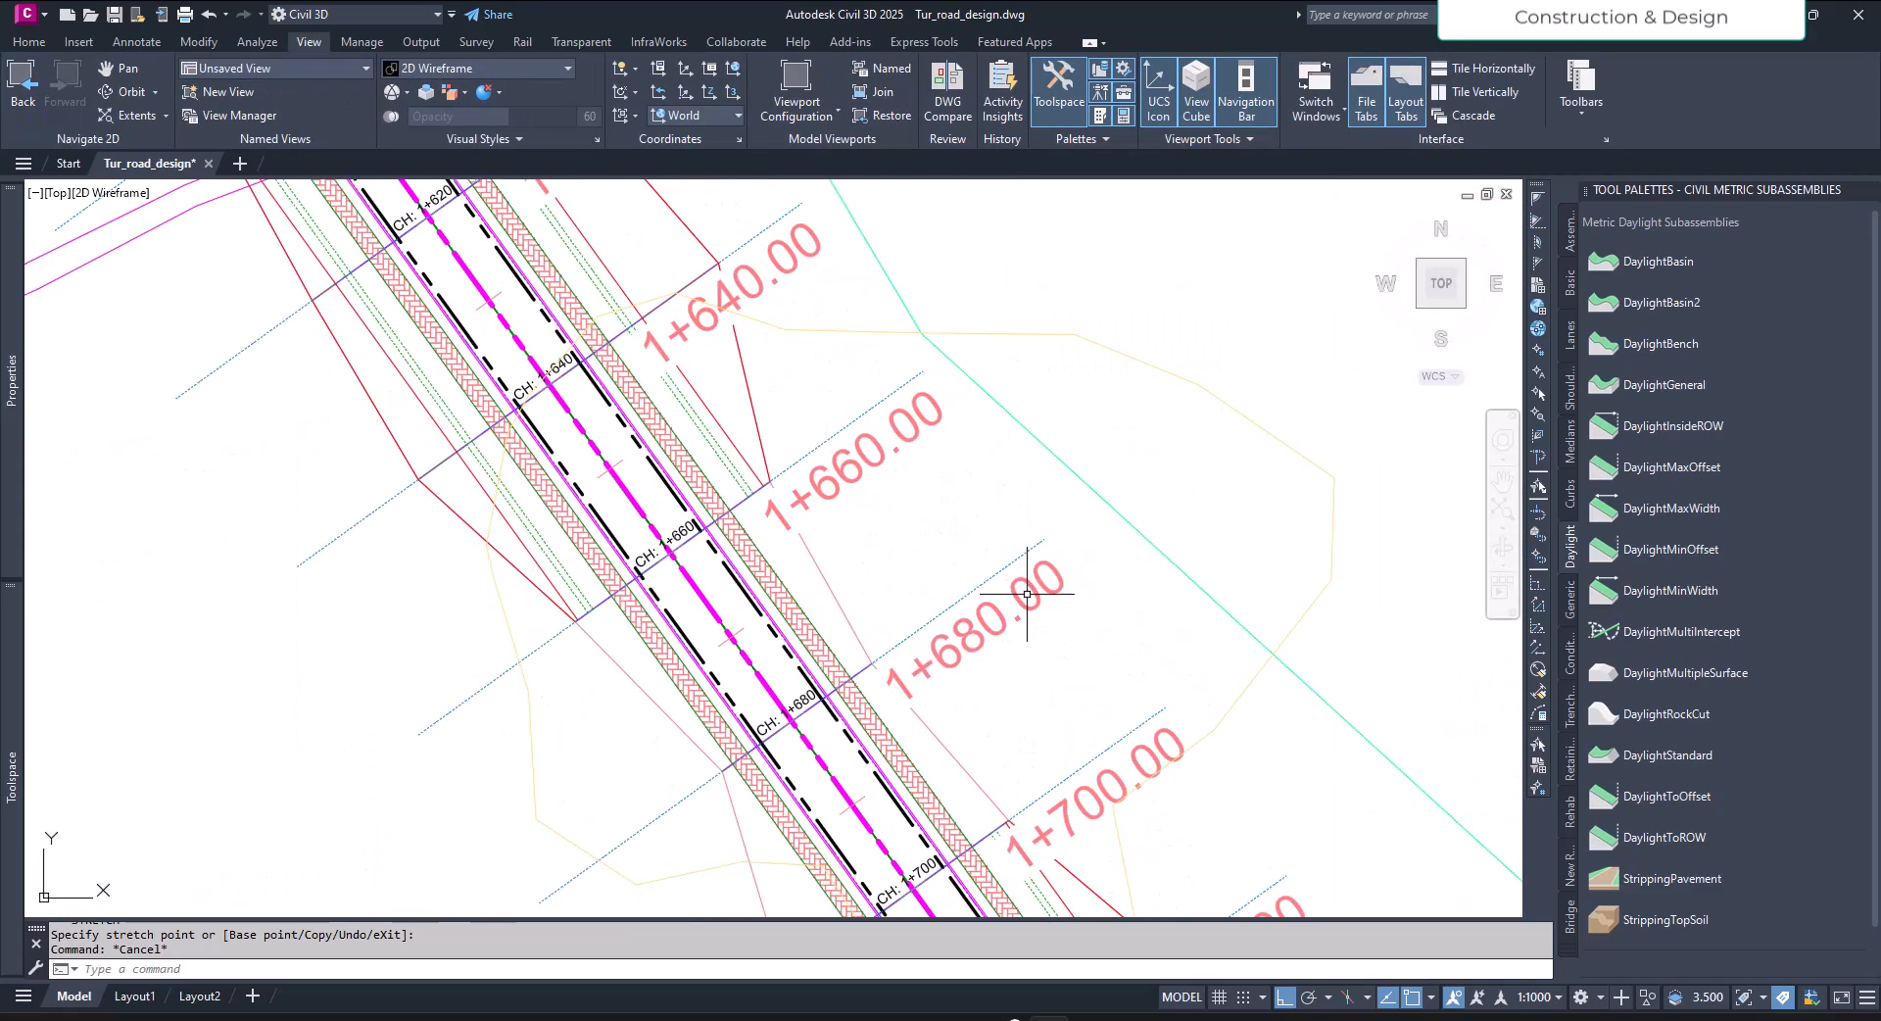
scroll(814, 759, "up", 3)
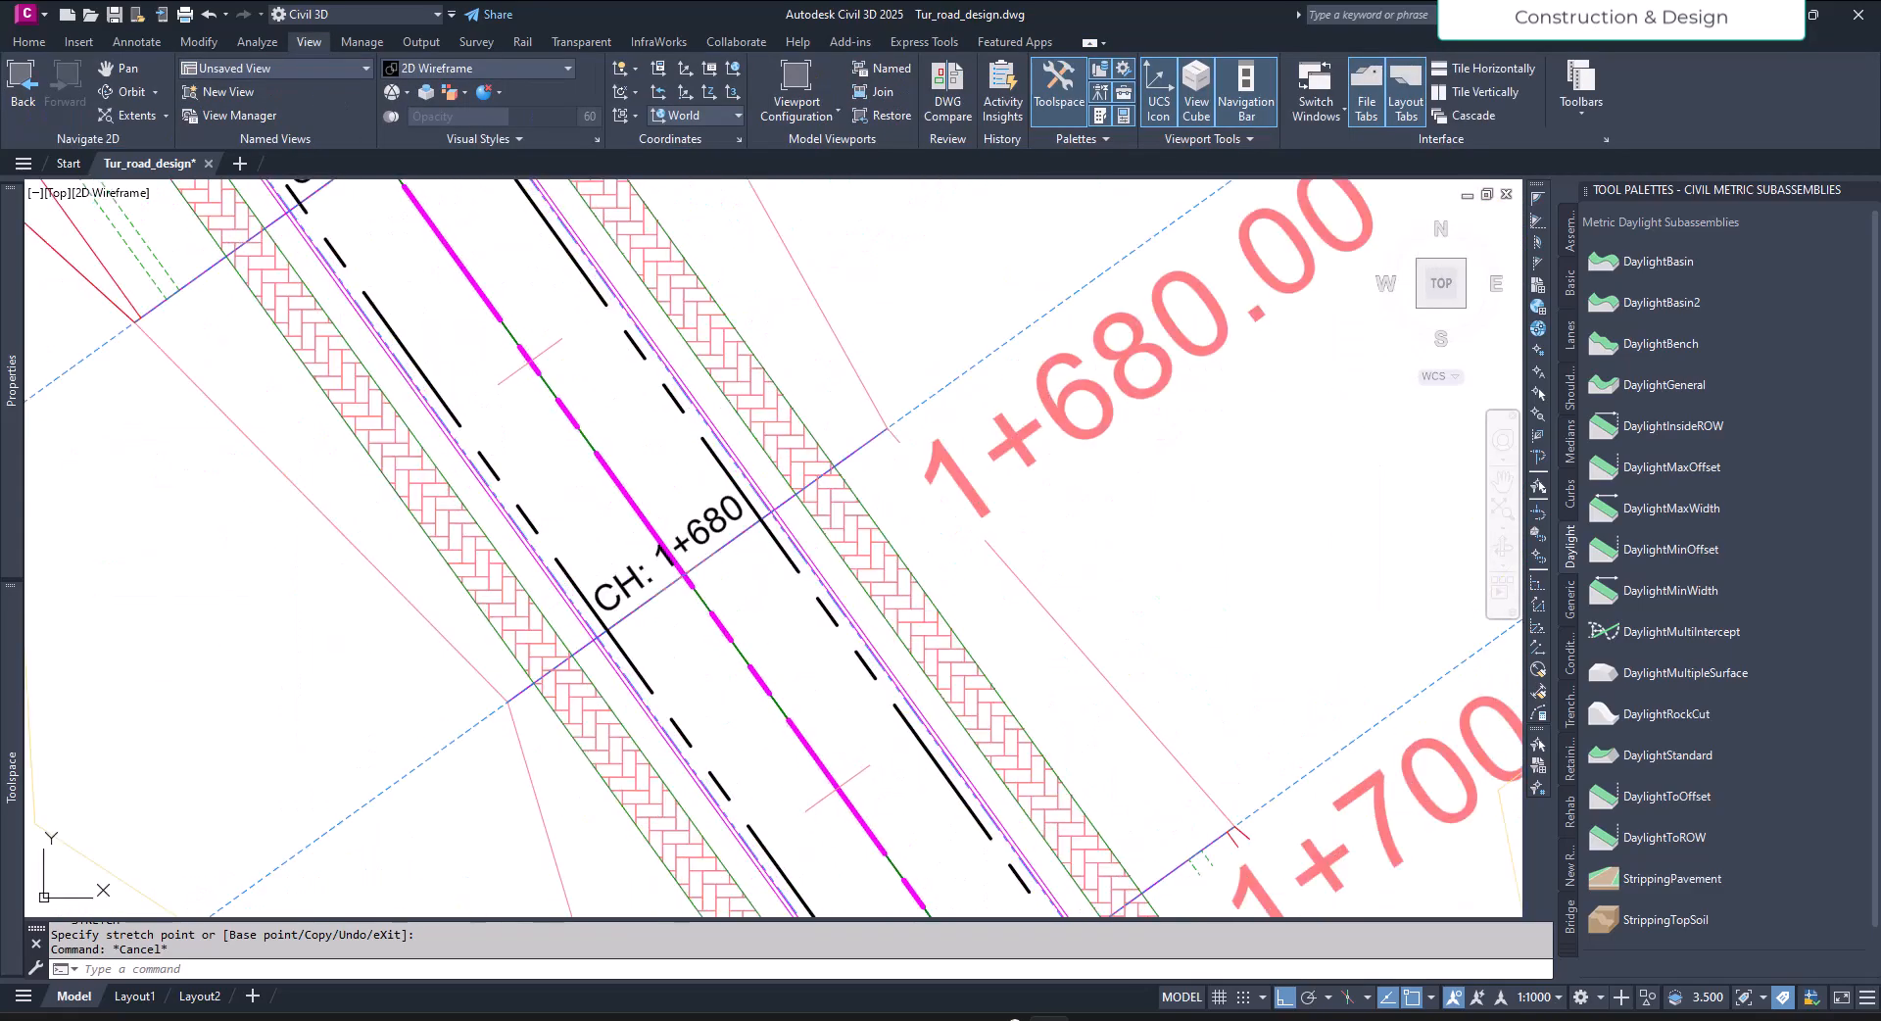
left_click(802, 754)
left_click(355, 86)
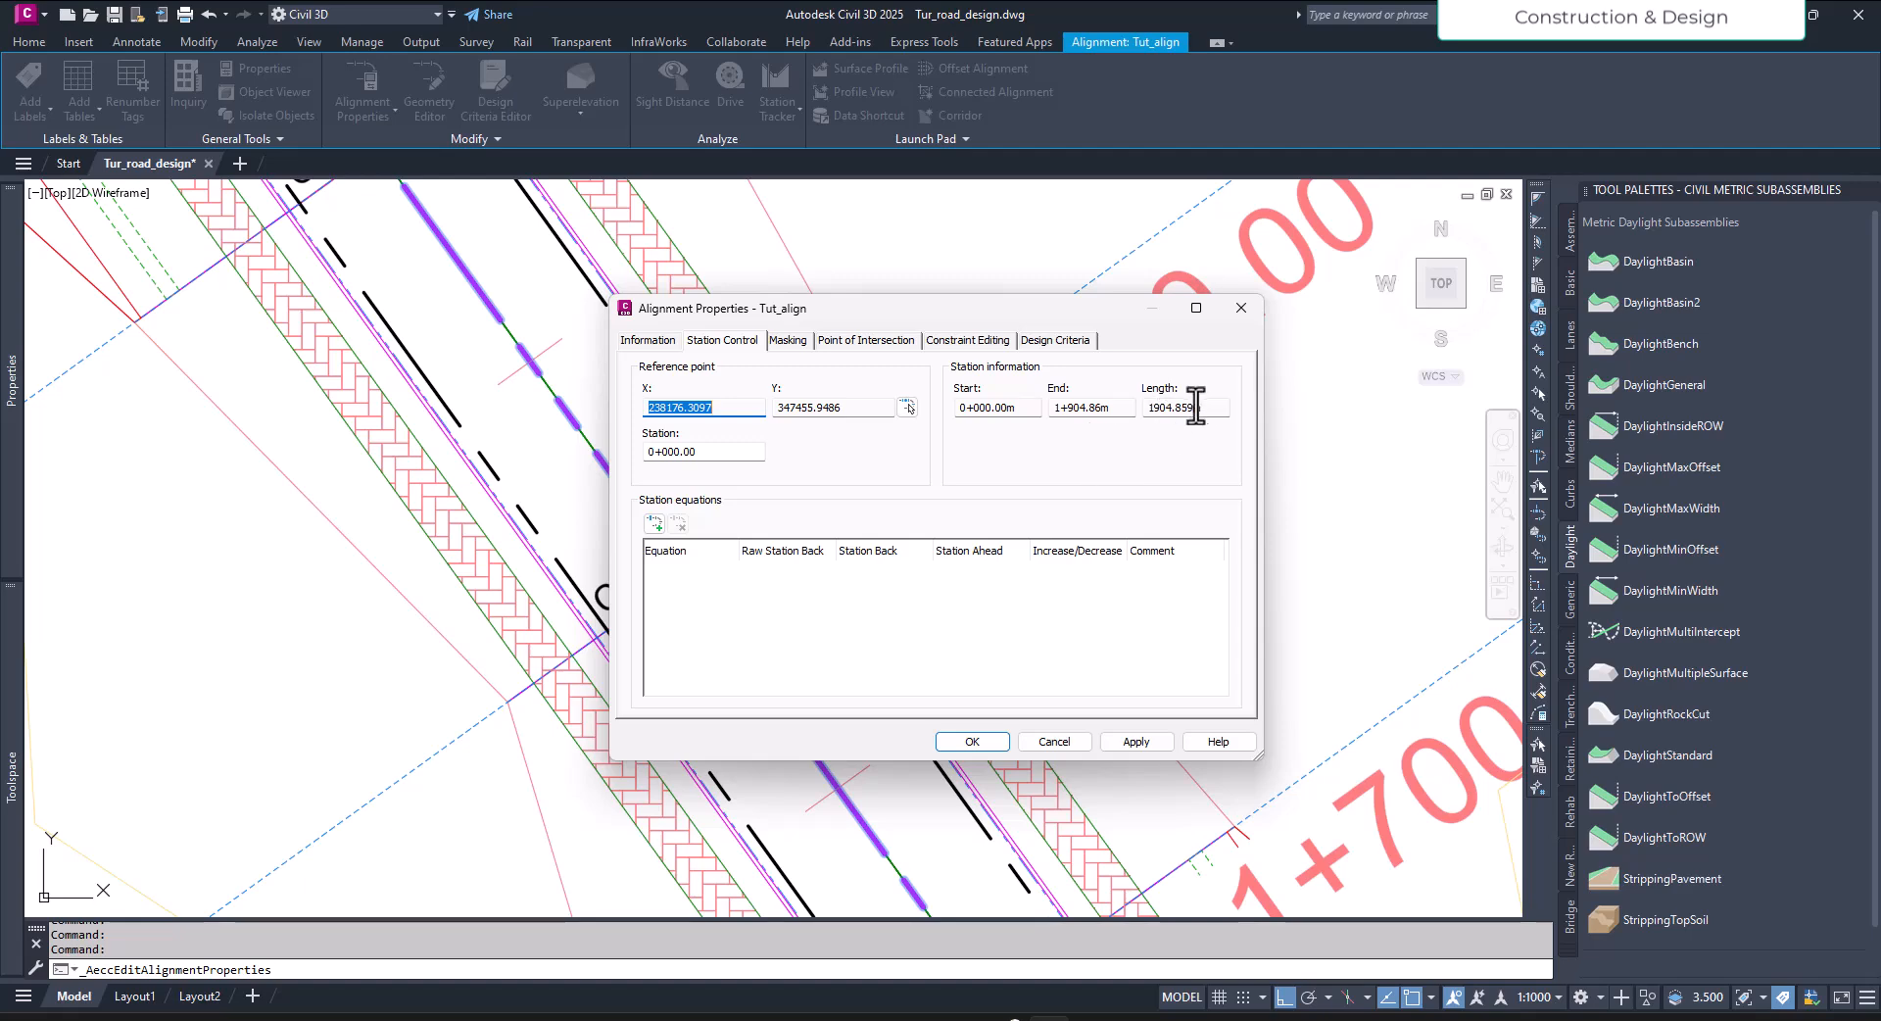
left_click(1211, 406)
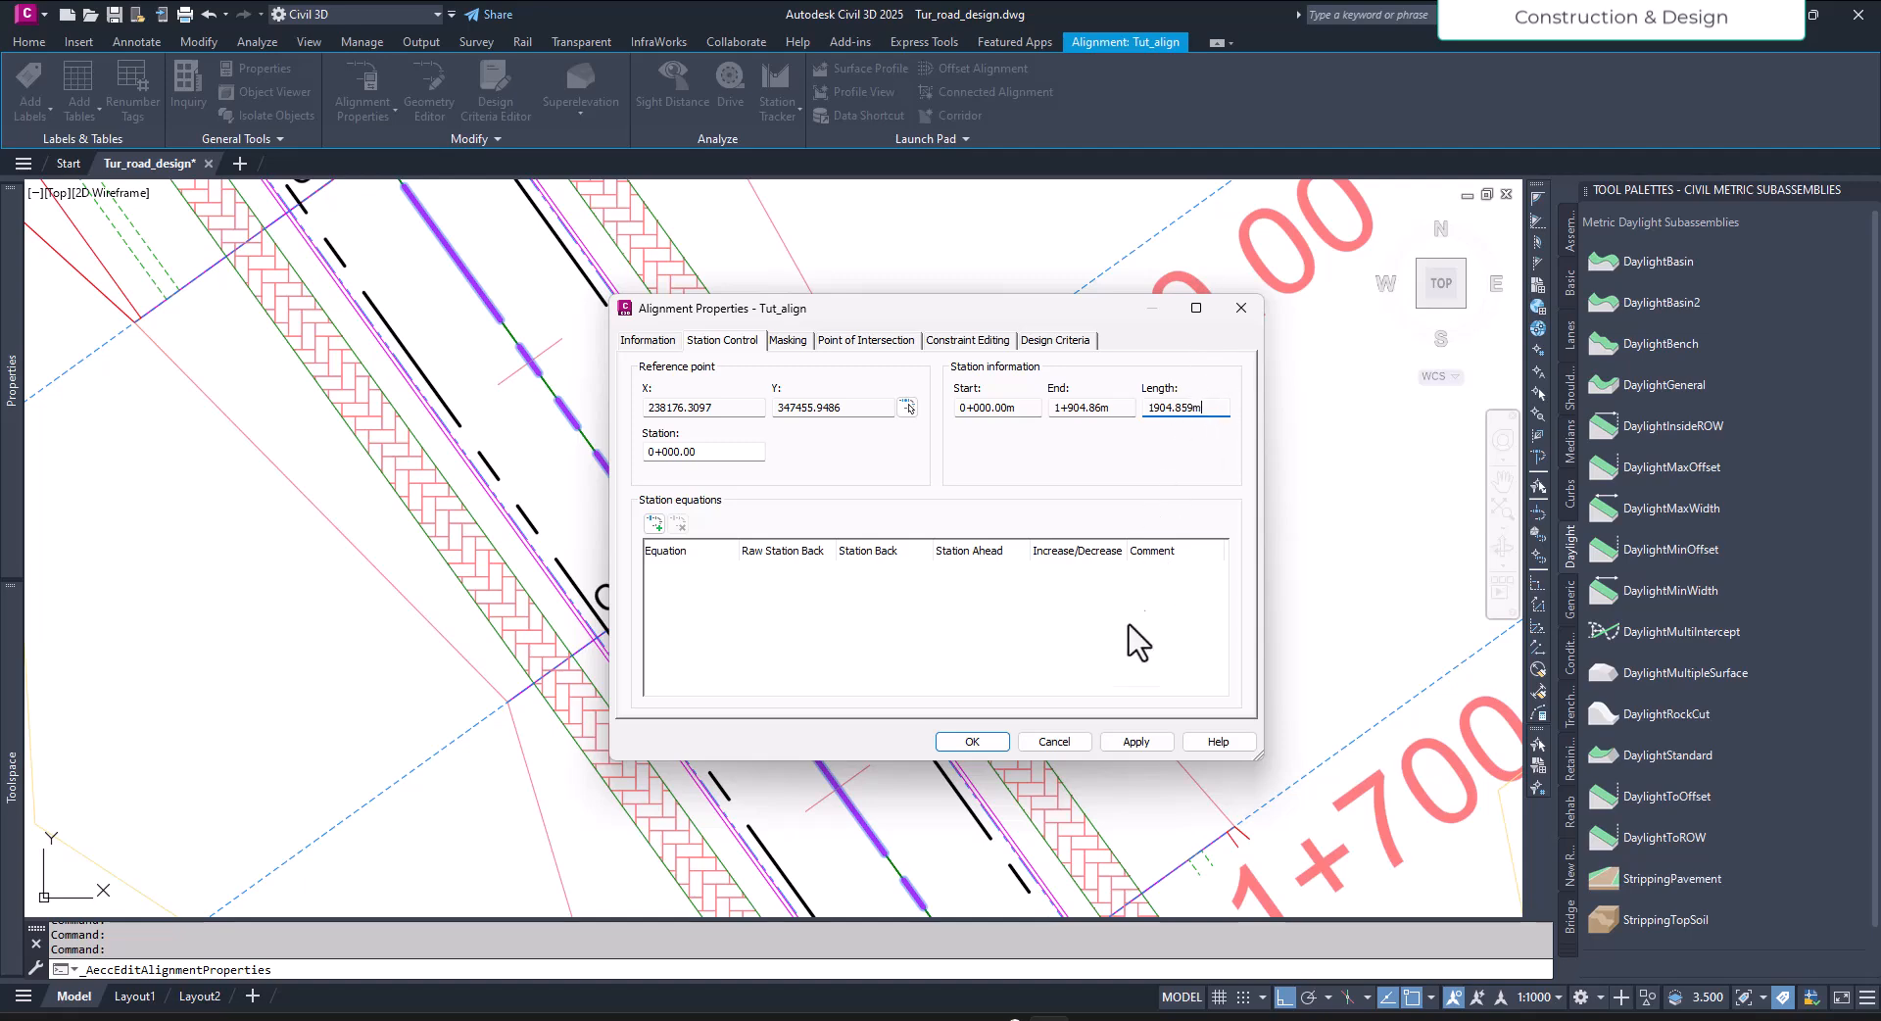
left_click(1066, 742)
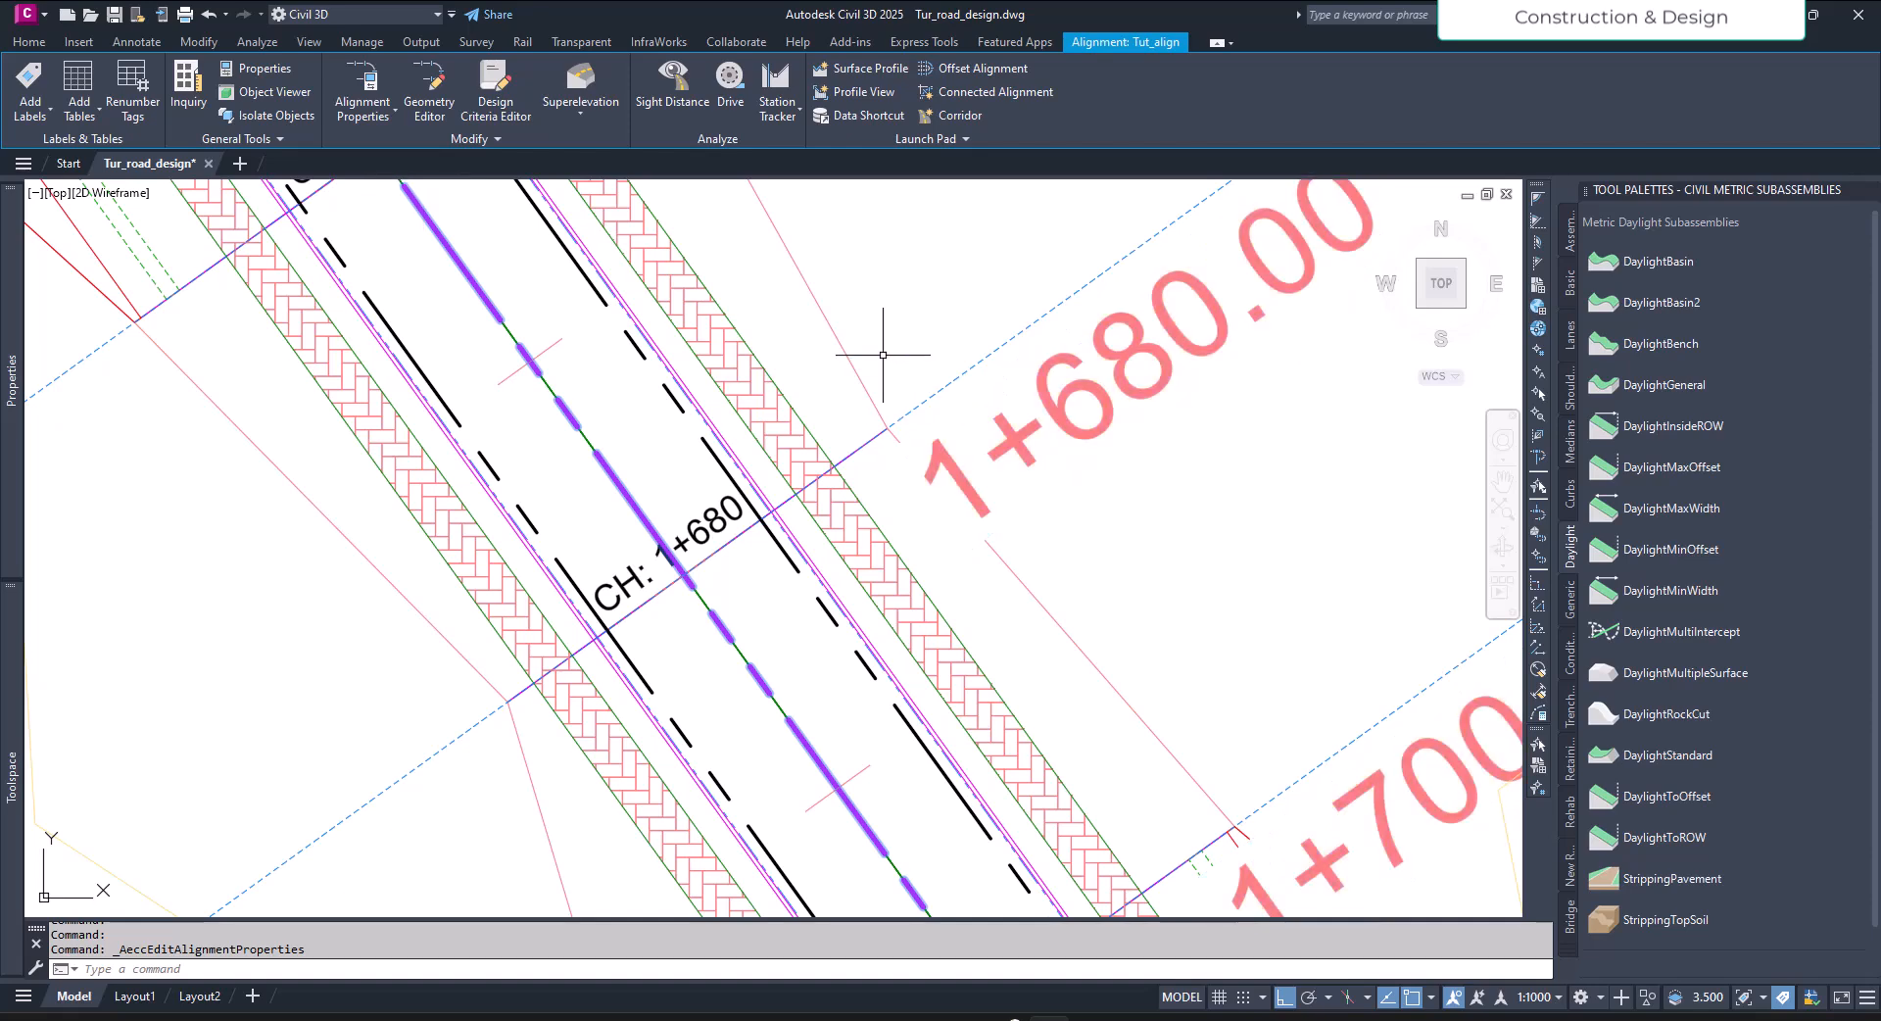
Rebuild the road corridor so its end follows the extended design profile.
scroll(923, 419, "down", 8)
scroll(1173, 802, "up", 6)
scroll(1201, 685, "up", 2)
key("Escape")
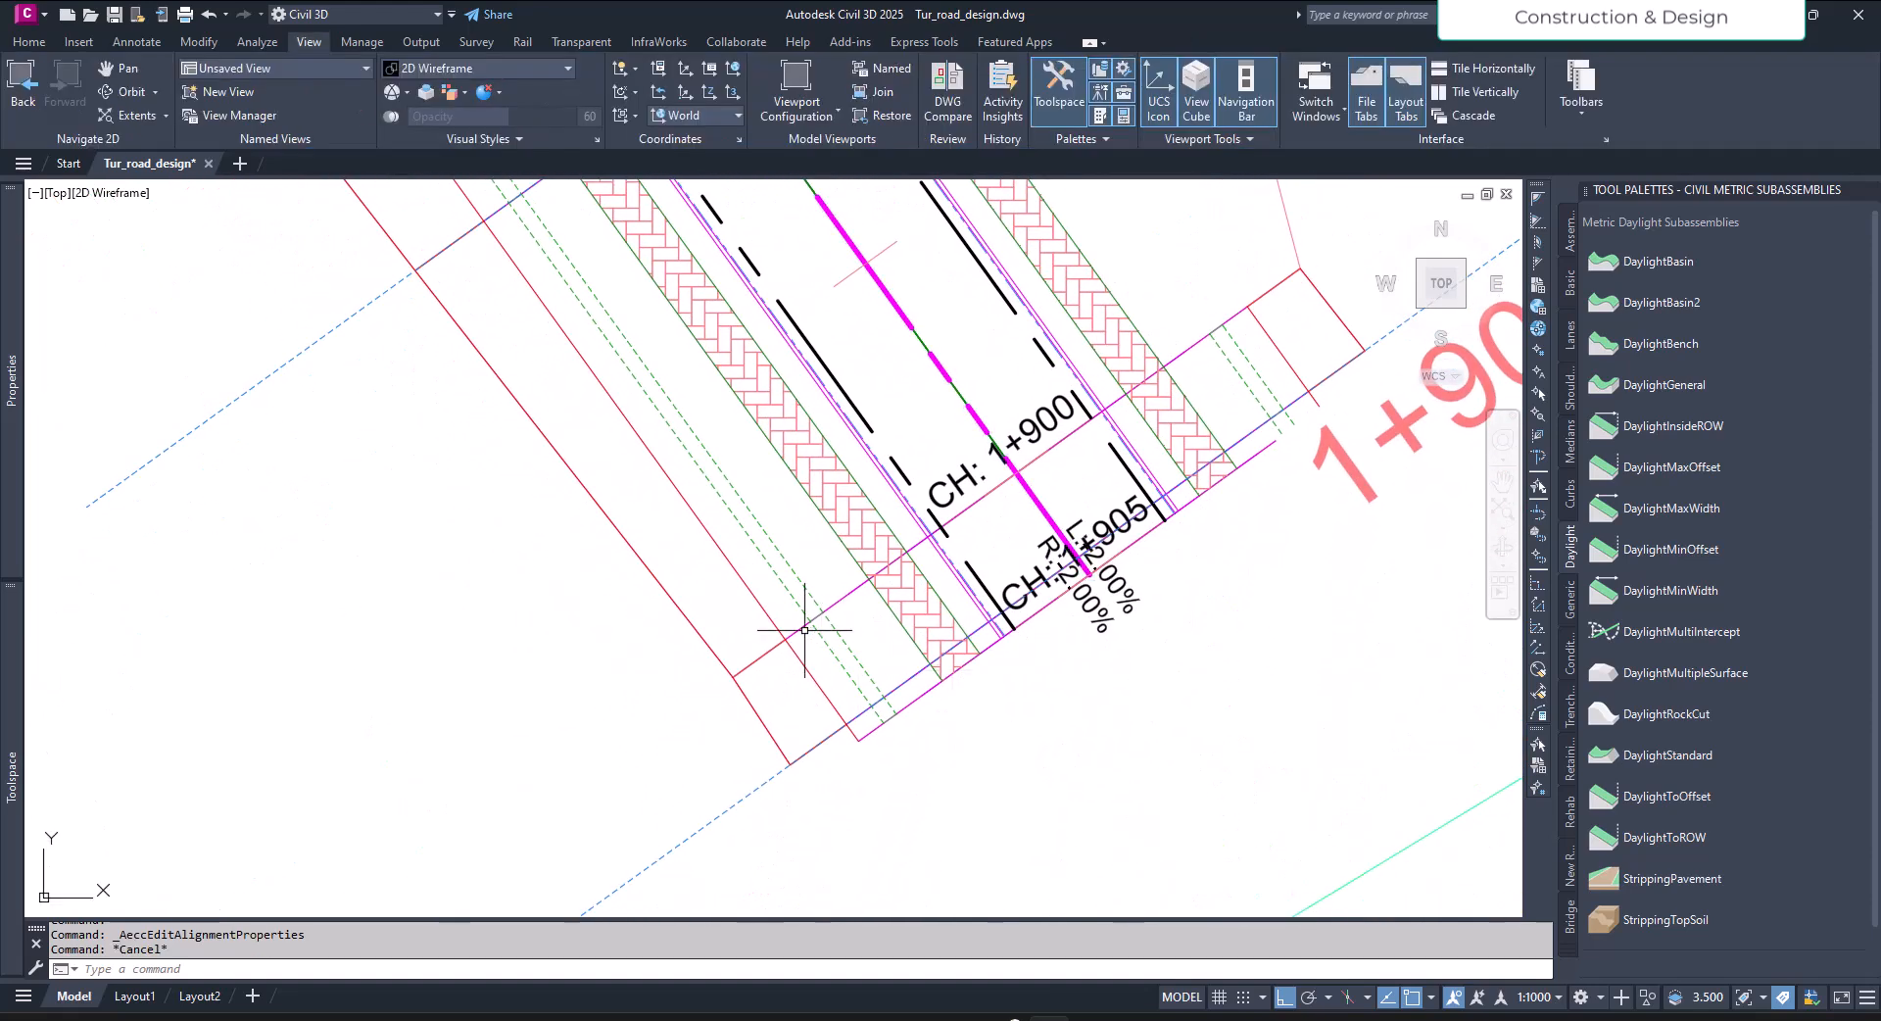
left_click(794, 645)
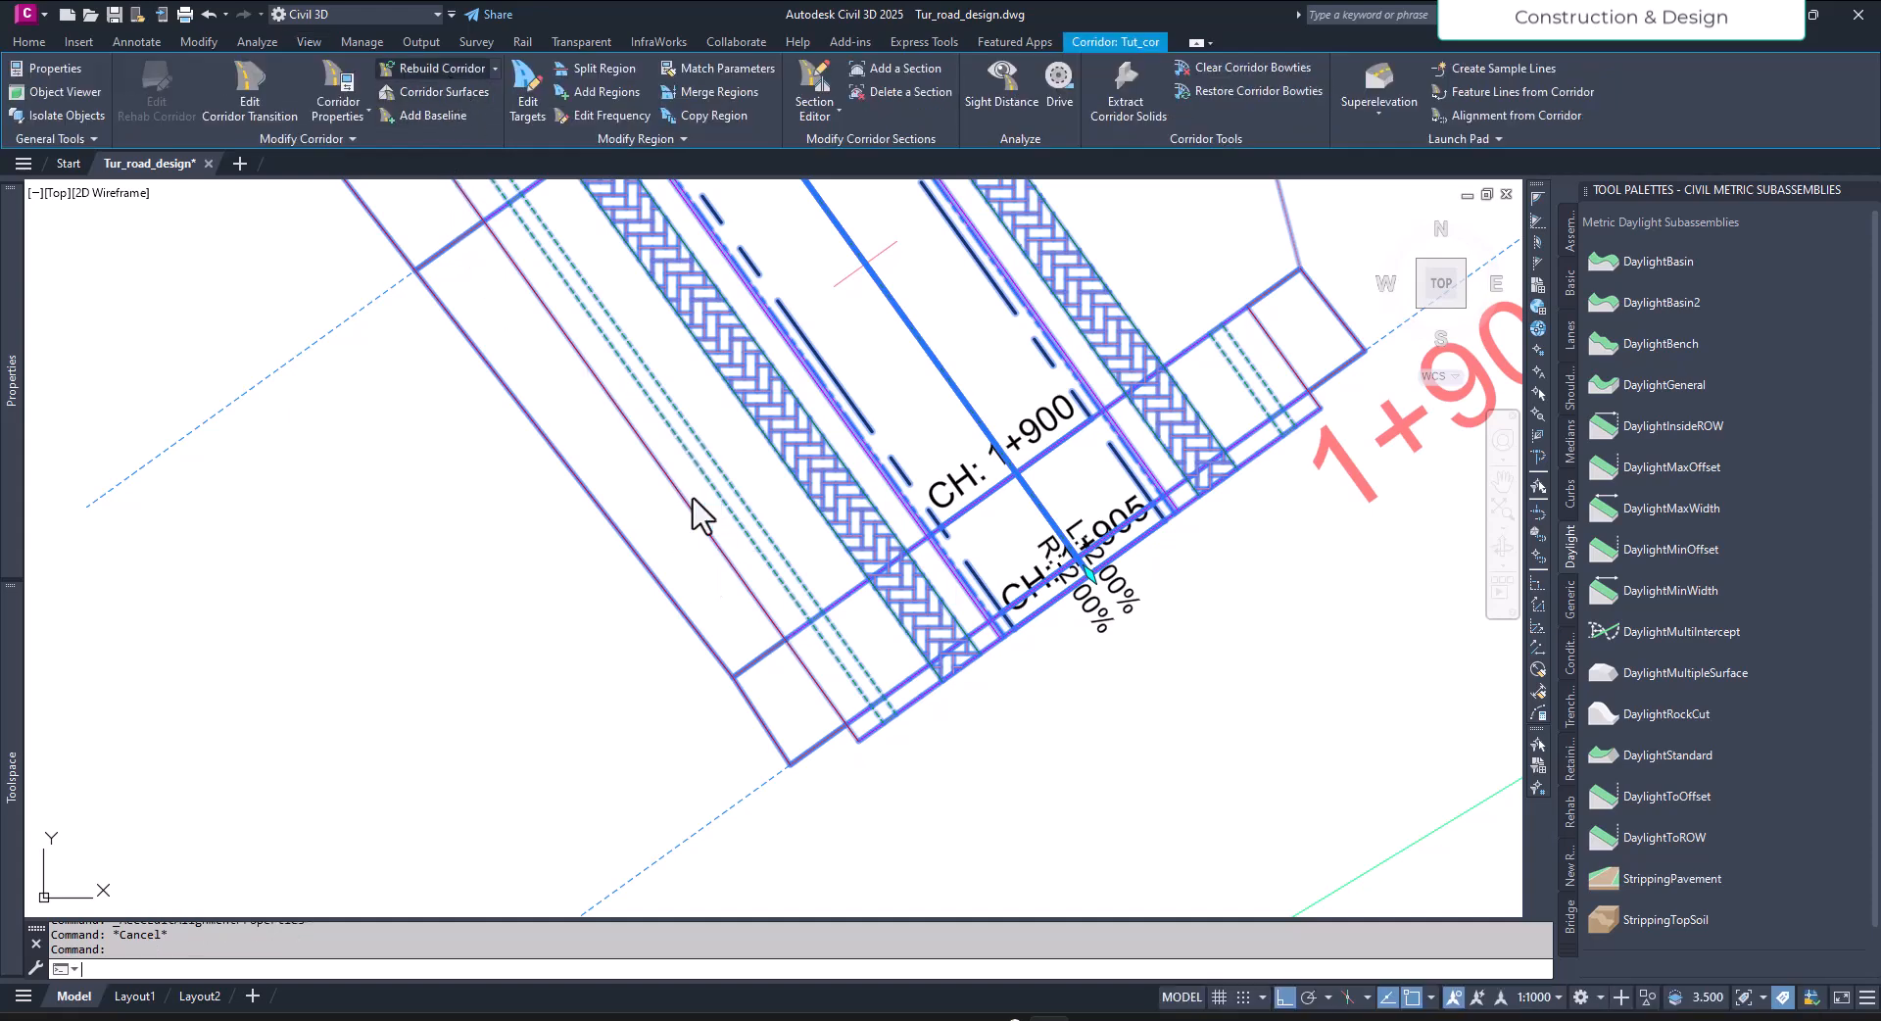
key("Escape")
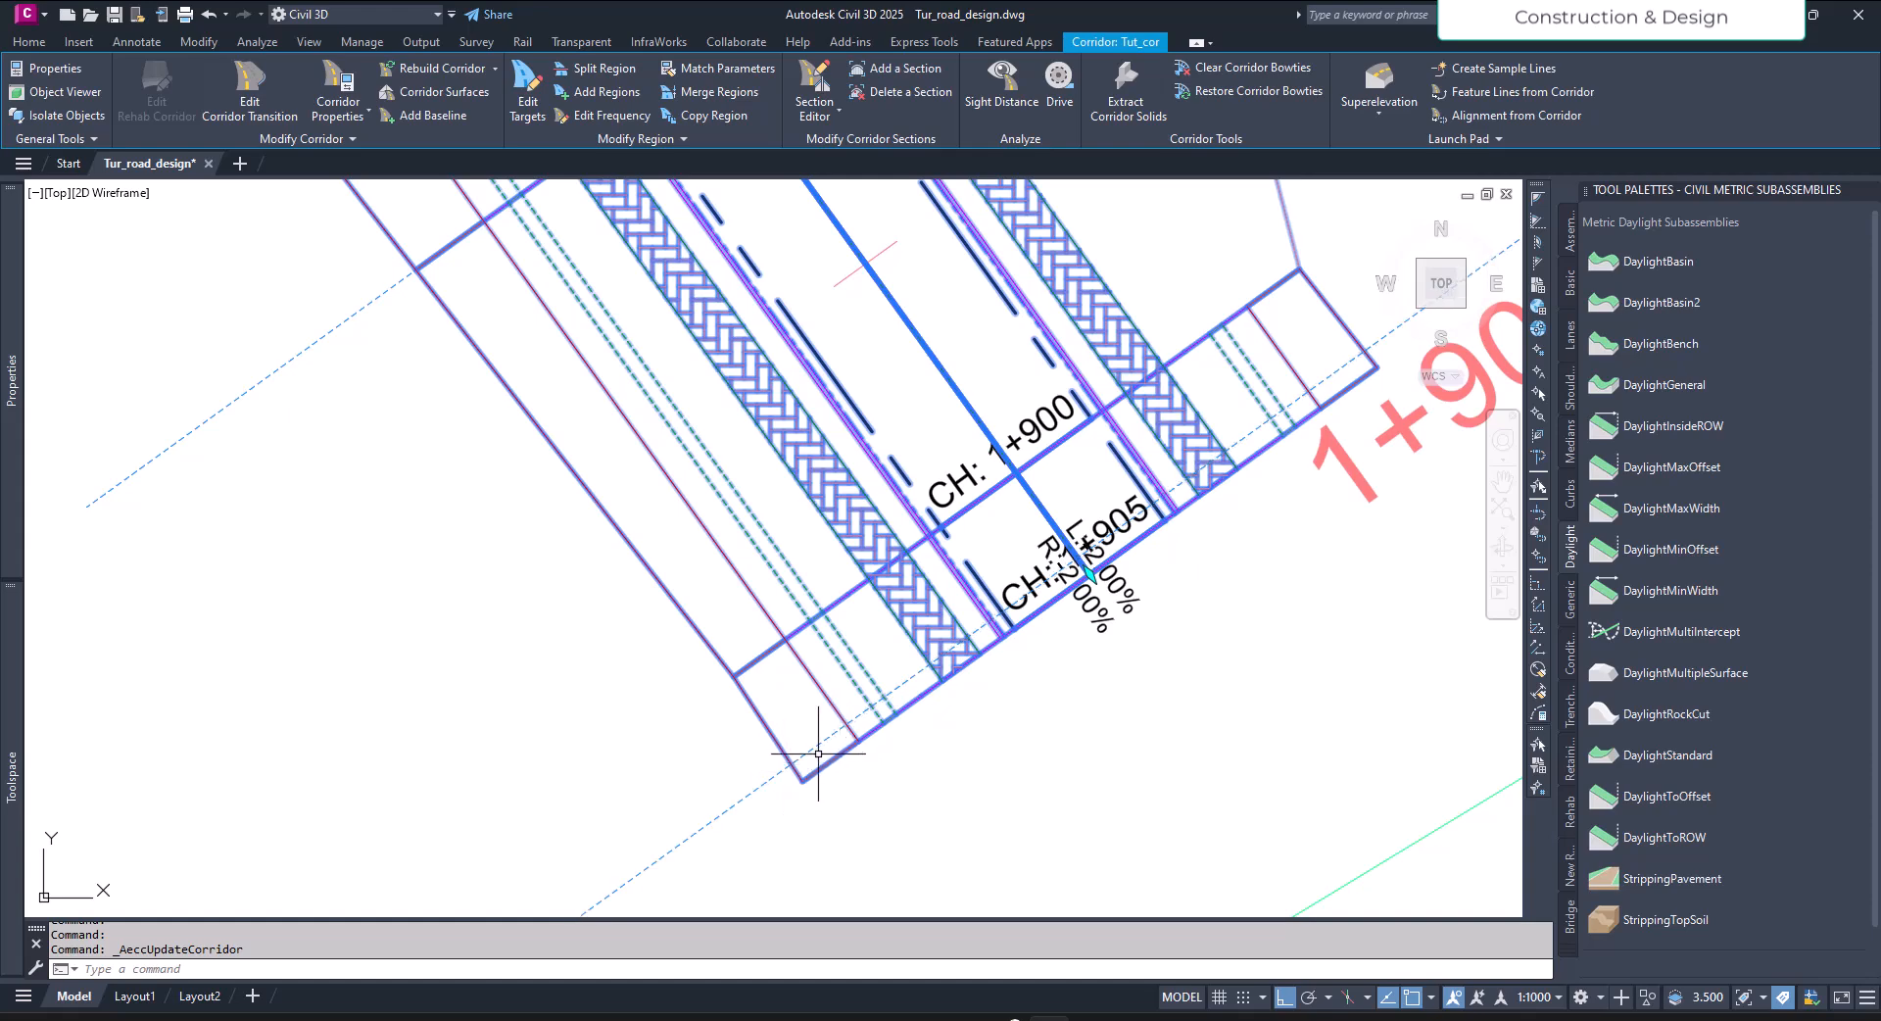
Inspect the rebuilt corridor in the Object Viewer from a tilted 3D angle.
scroll(844, 758, "down", 5)
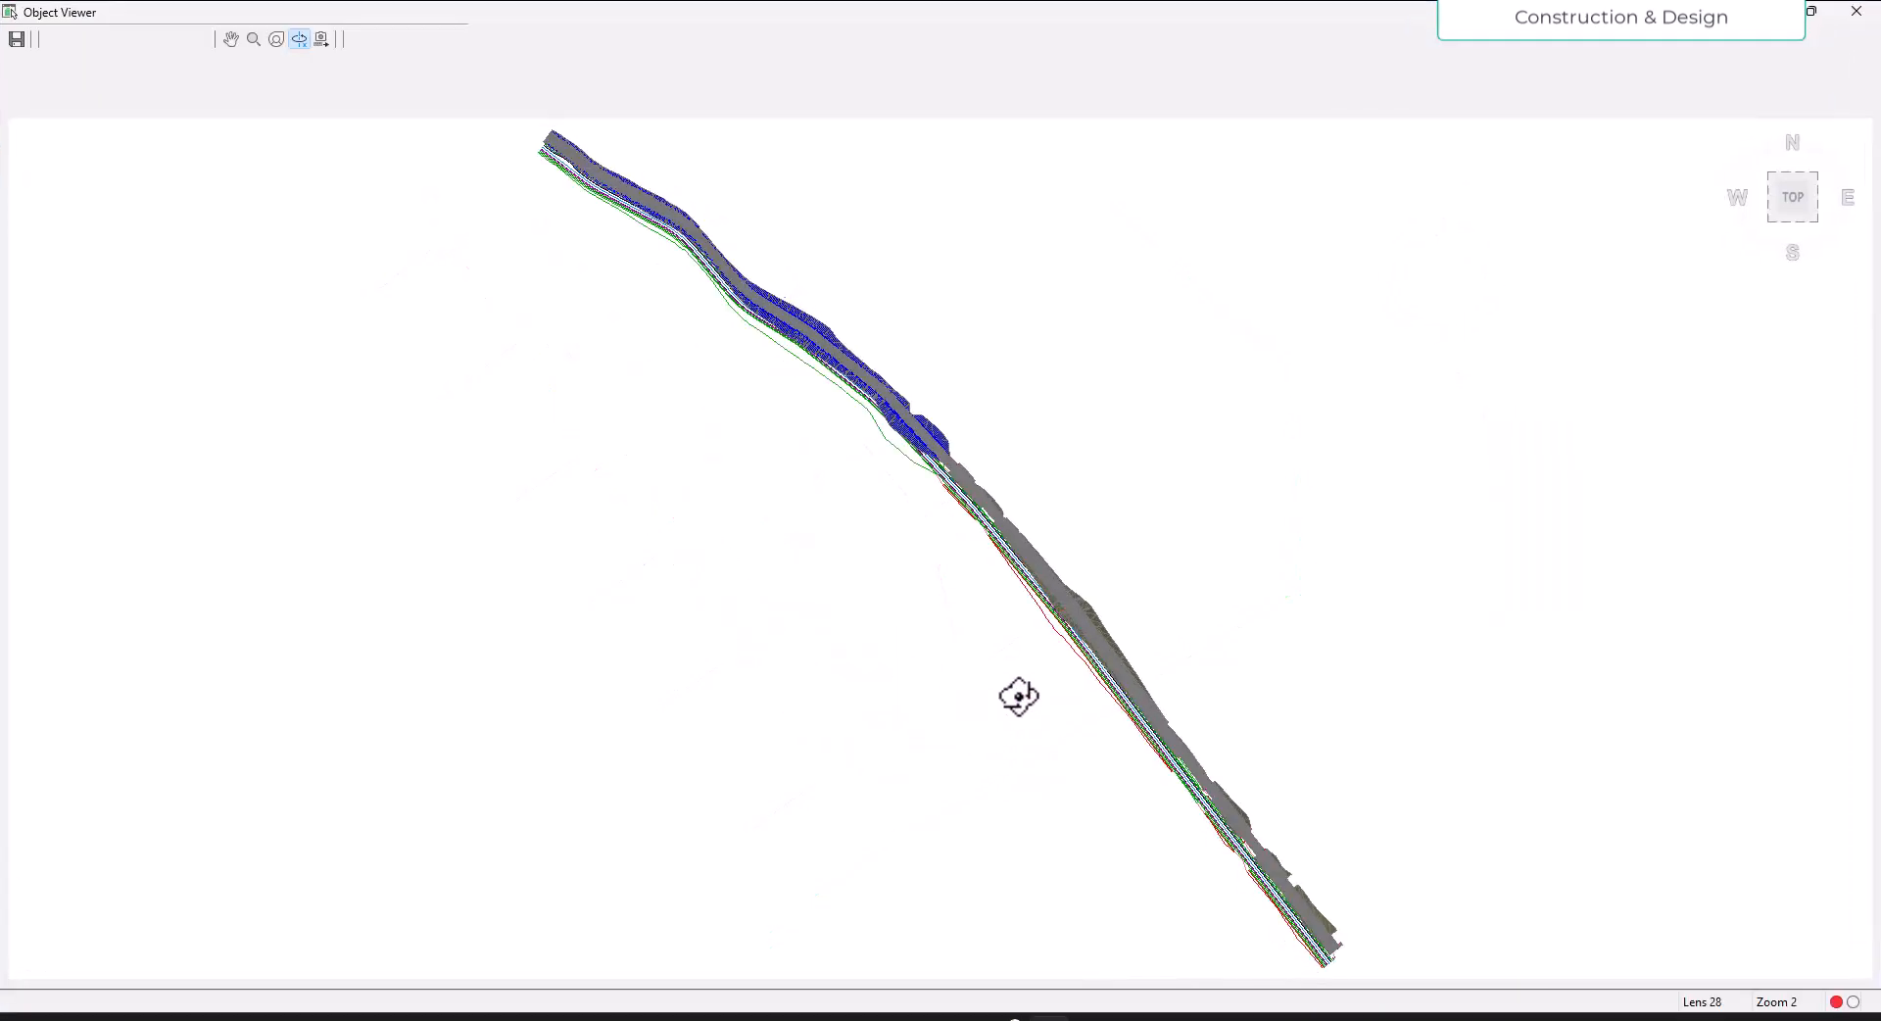
left_click_drag(1019, 696, 1031, 521)
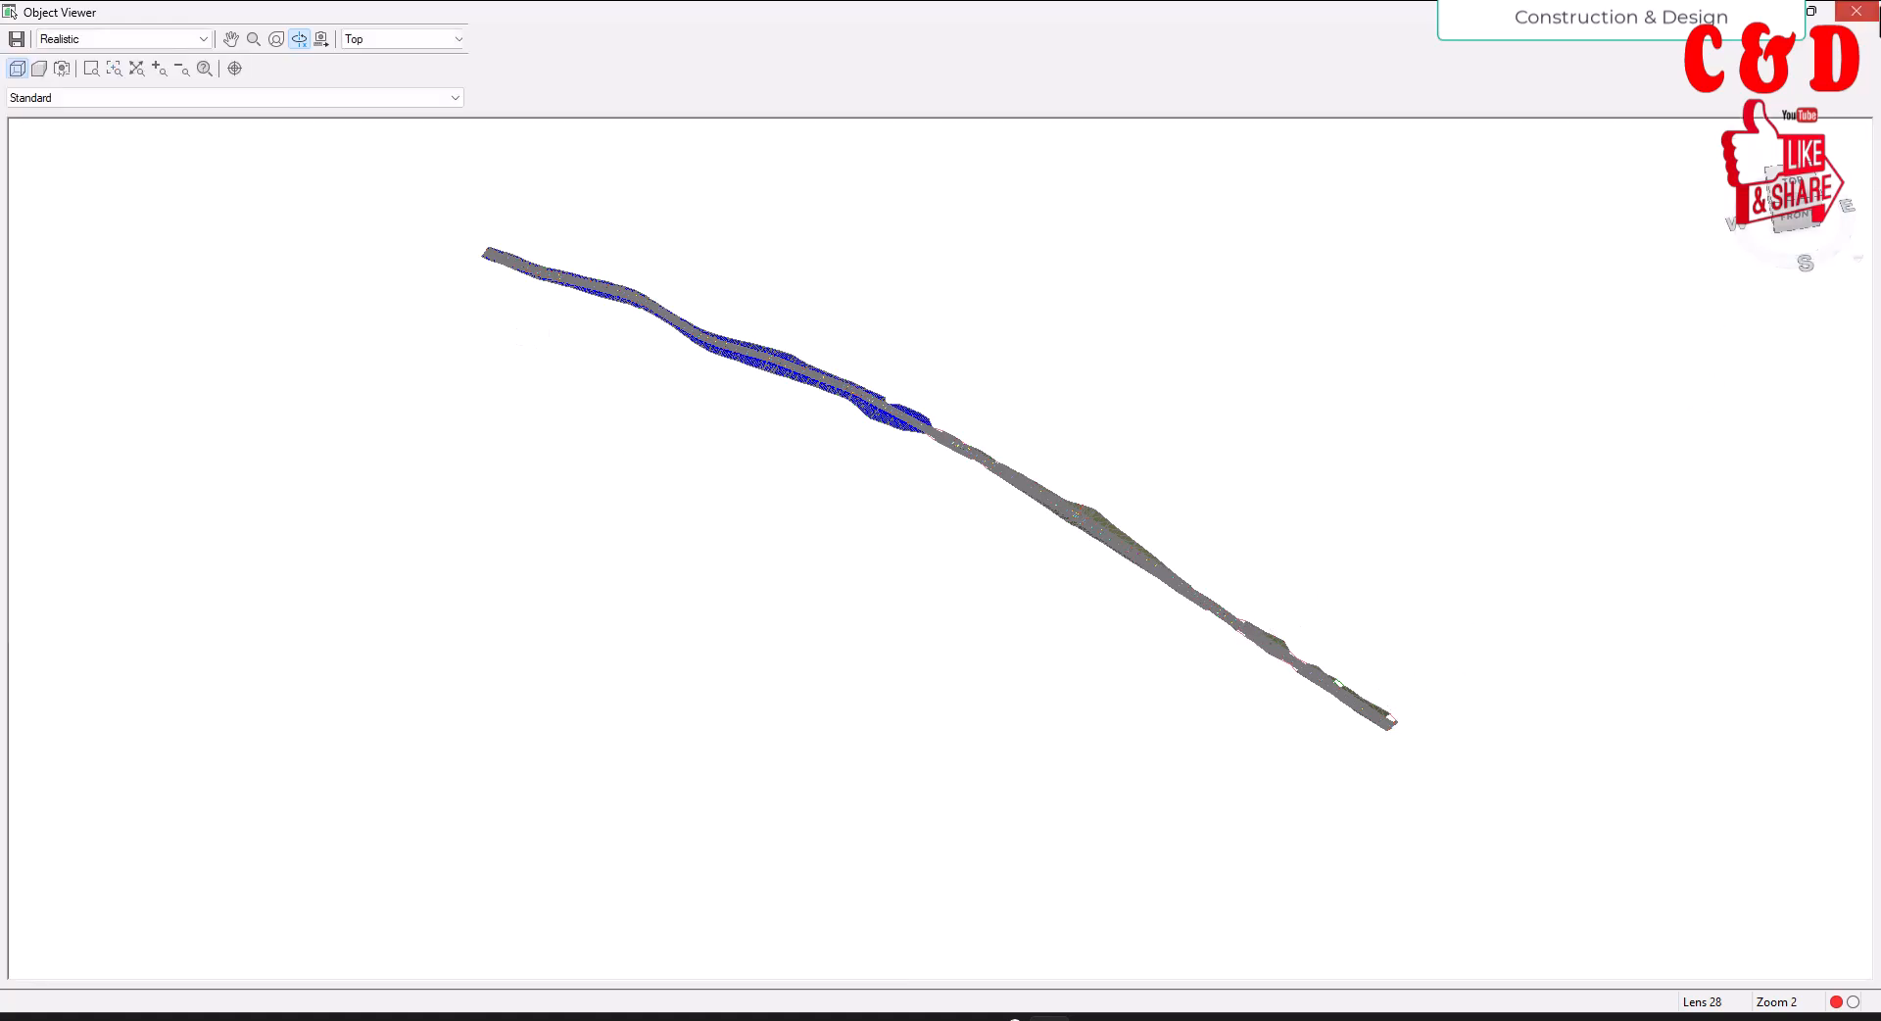
left_click(1856, 12)
key("Escape")
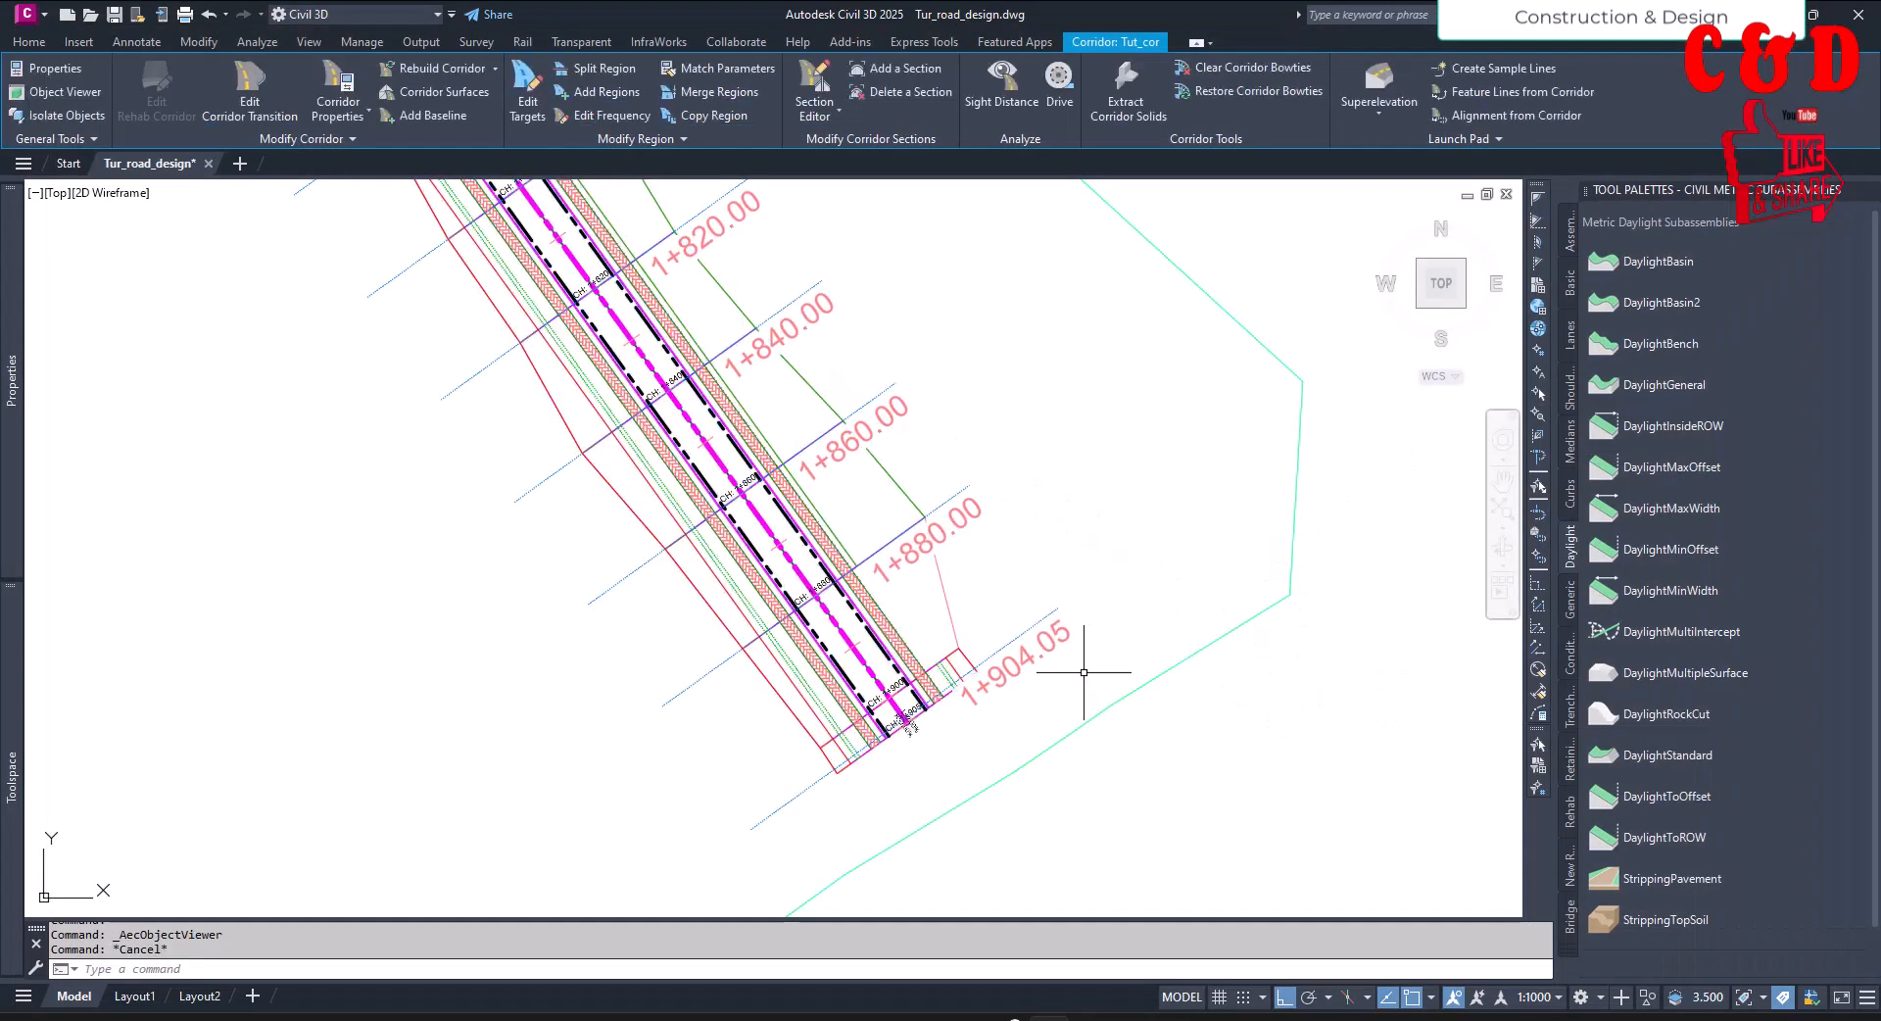
Review the corridor in plan and examine its end near the 1+904.05 sample line.
scroll(1085, 665, "down", 5)
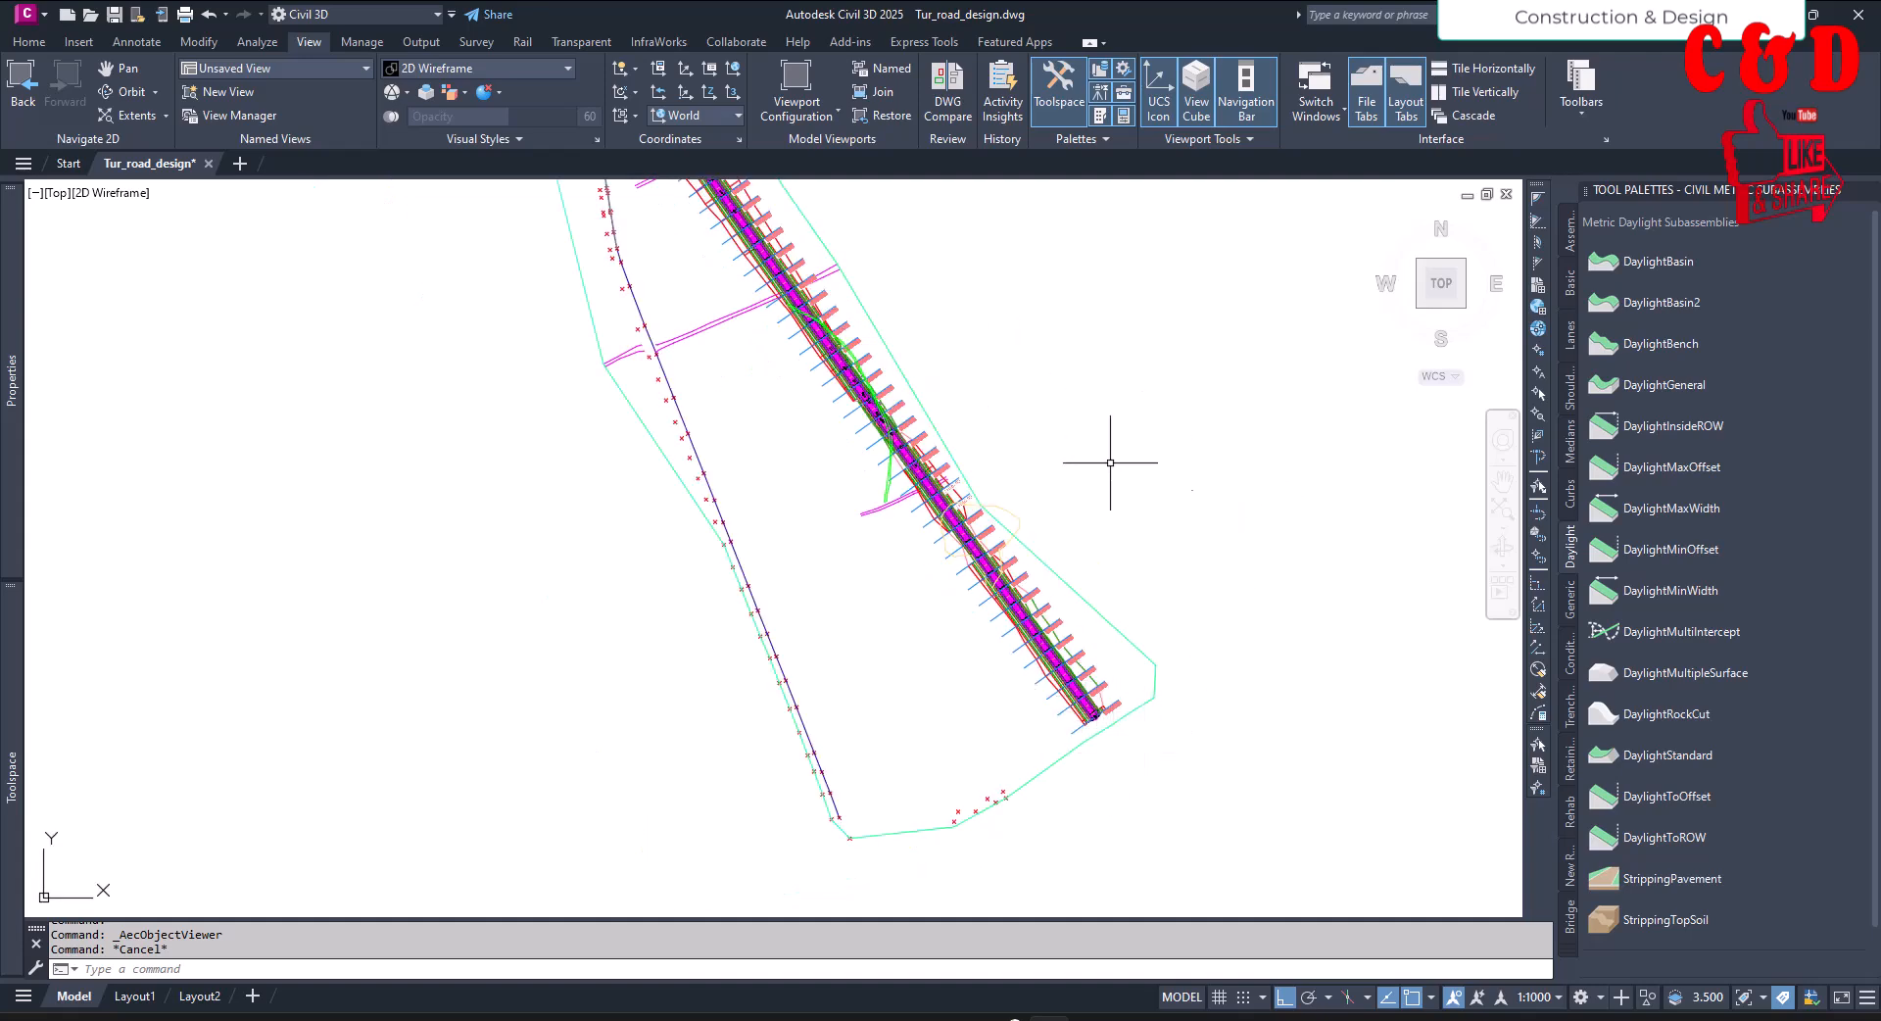
middle_click_drag(1222, 630, 1156, 662)
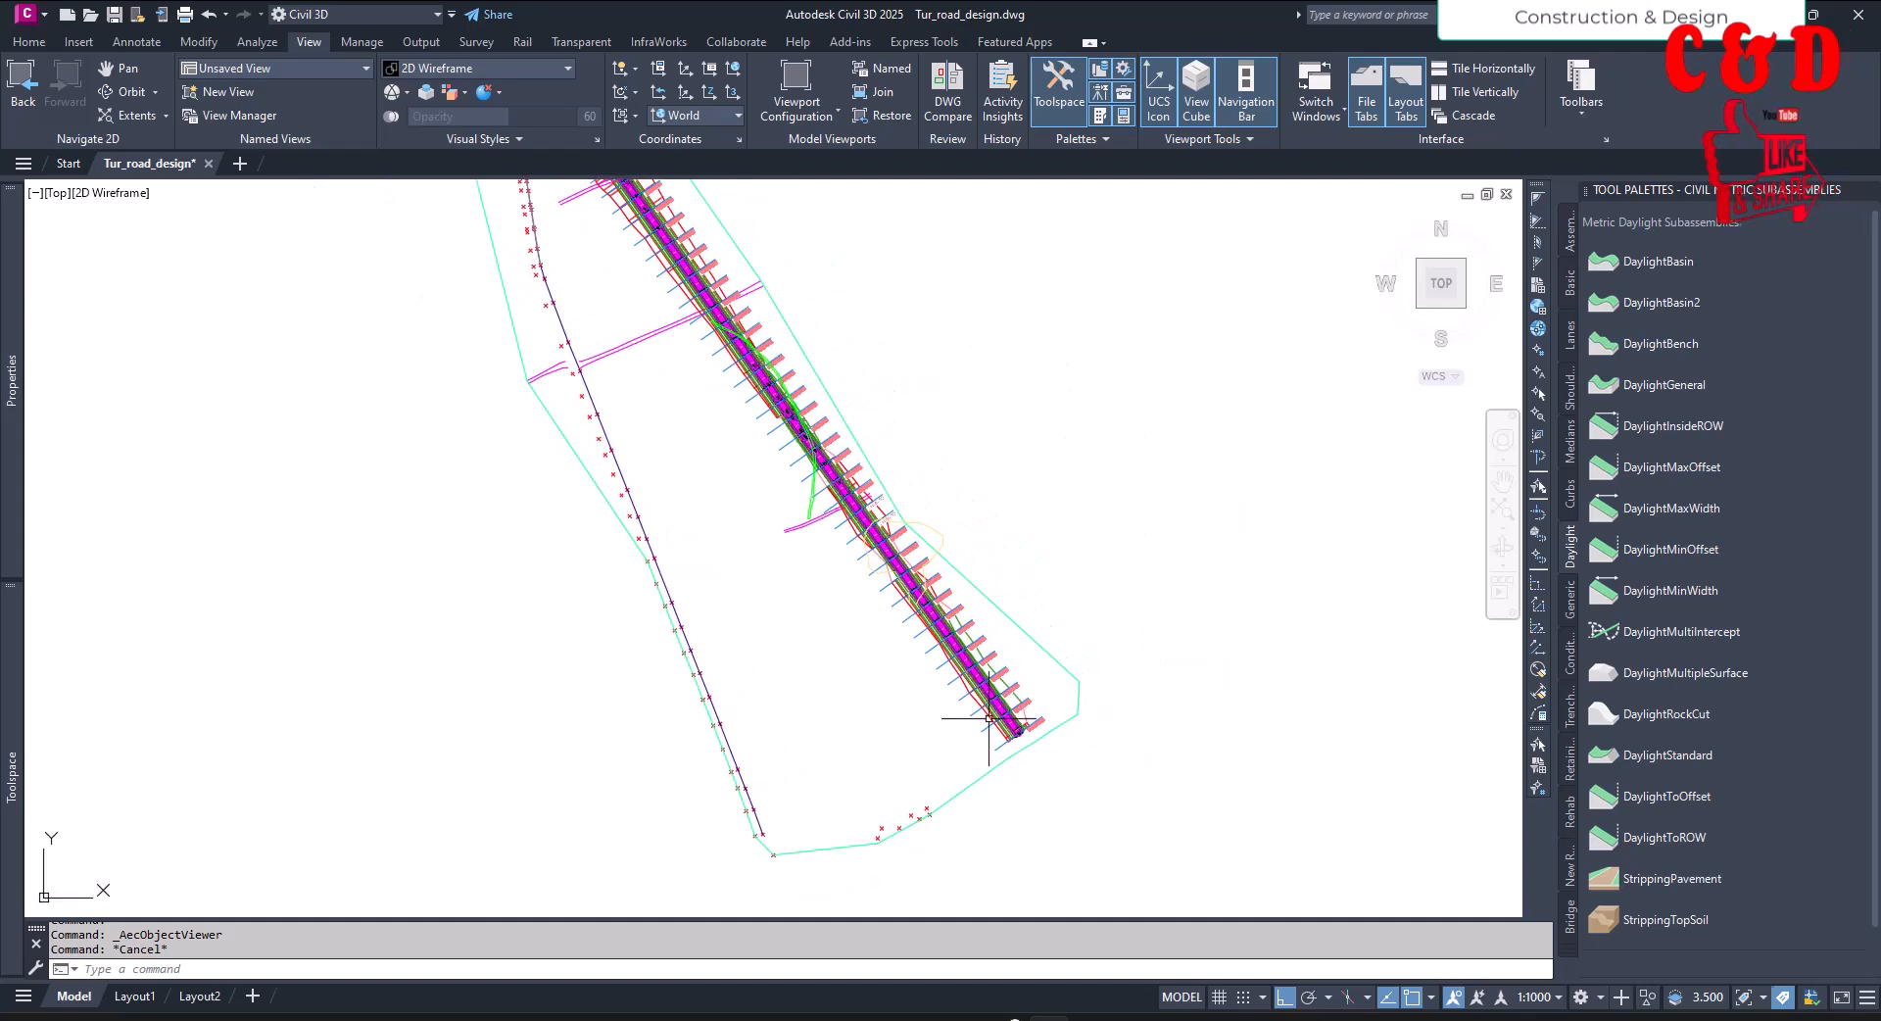
scroll(1064, 713, "up", 8)
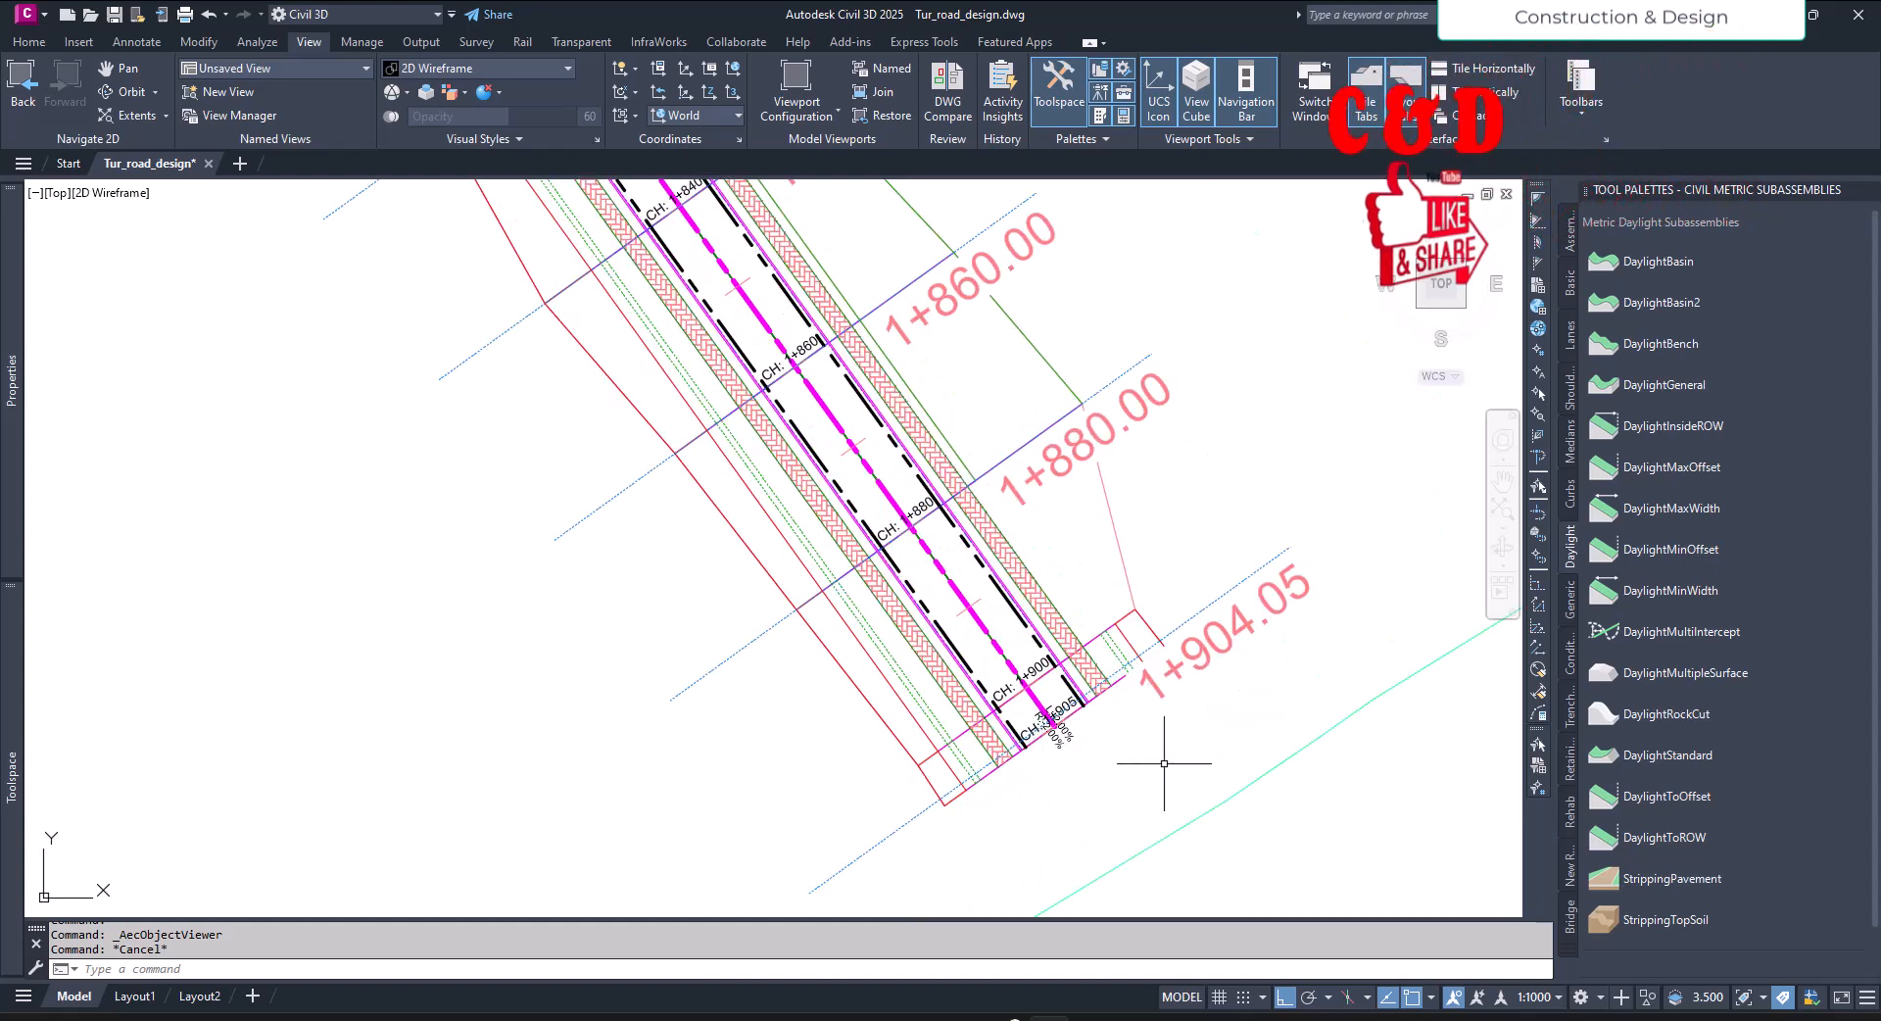